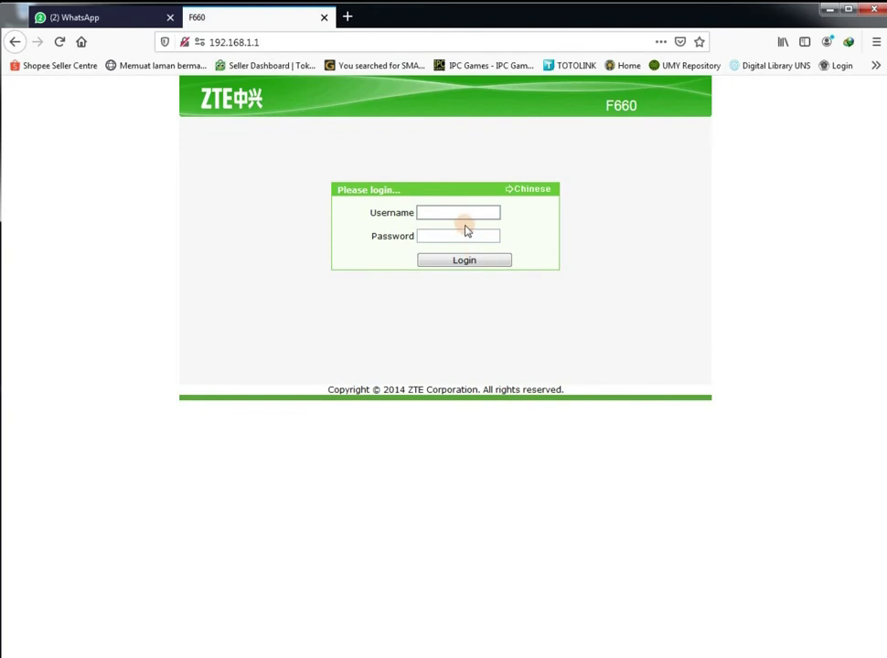
# Copy 'admin' from the Notepad credentials and paste it into the router login's Username field
pyautogui.hotkey('alt', 'Tab')
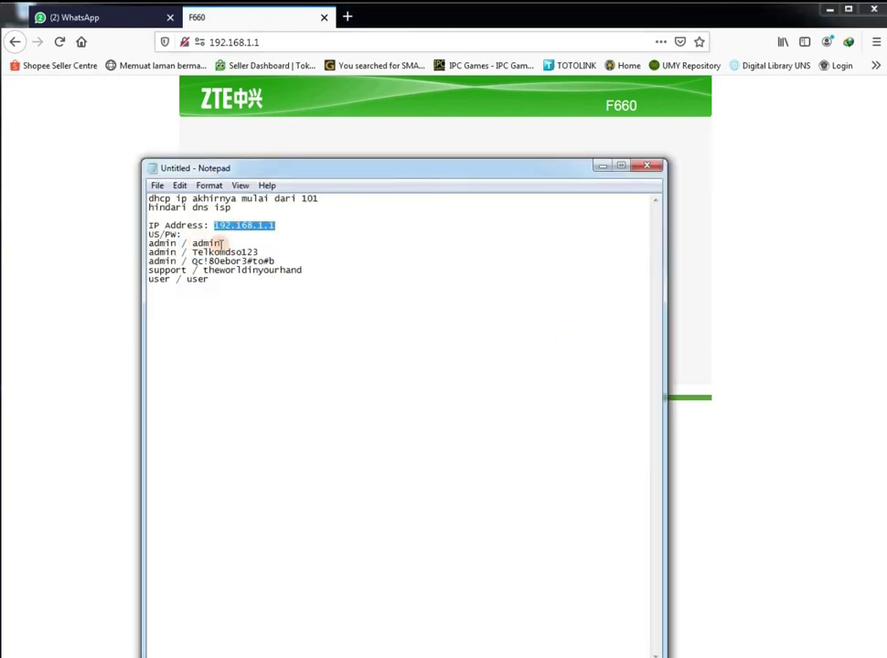
pyautogui.doubleClick(201, 243)
pyautogui.rightClick(198, 244)
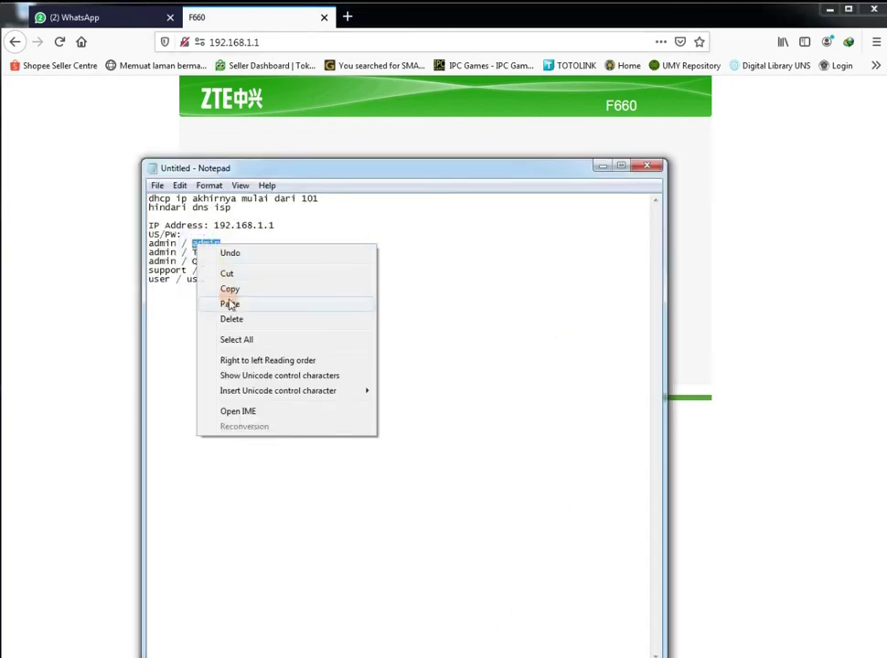
pyautogui.click(229, 290)
pyautogui.click(396, 121)
pyautogui.click(424, 213)
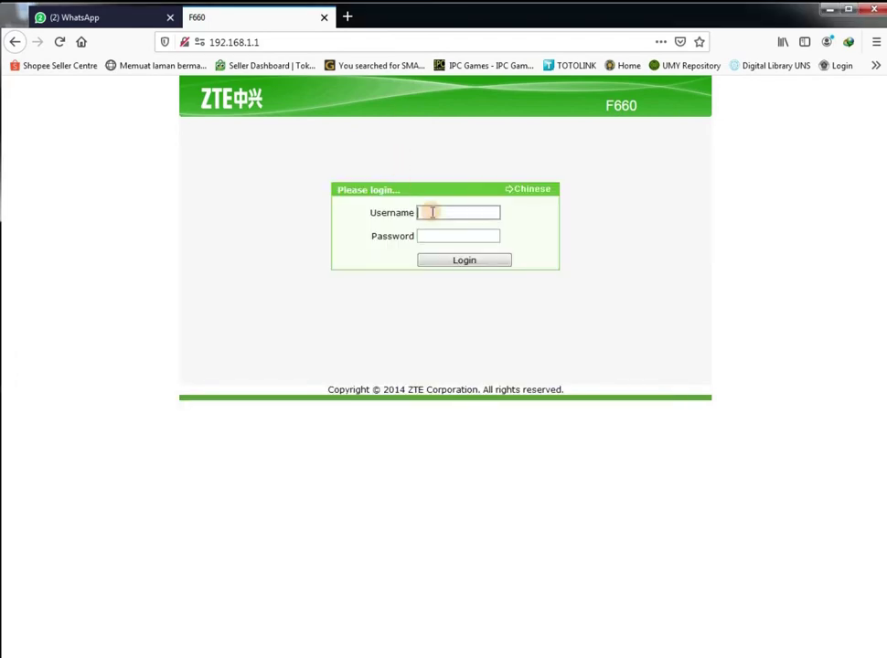
pyautogui.hotkey('ctrl', 'v')
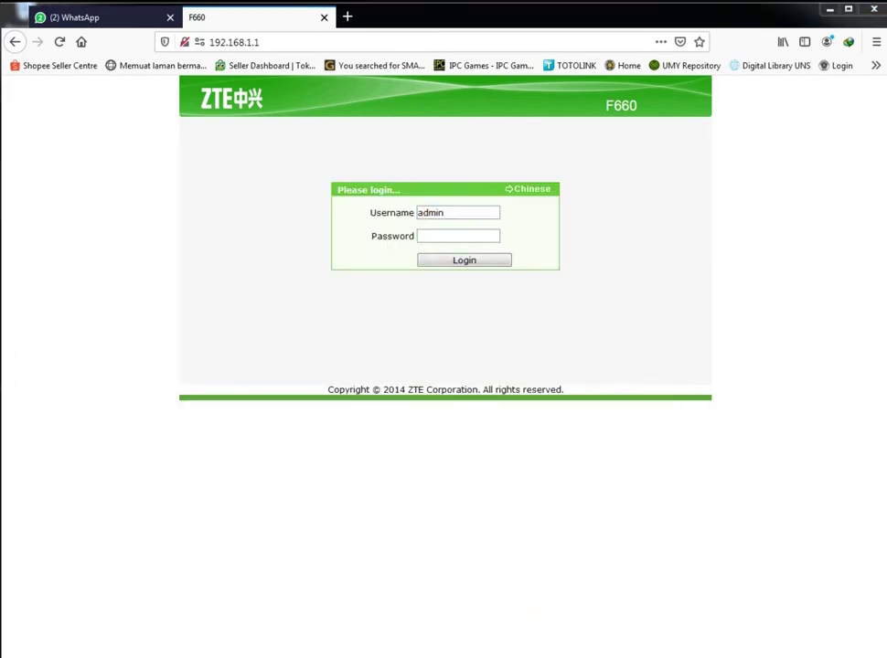
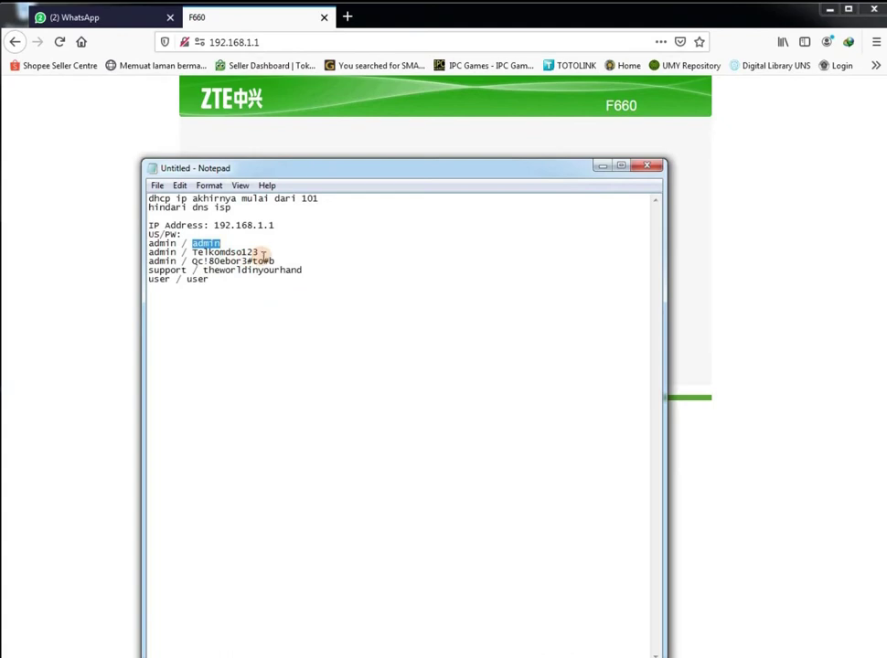
# Copy the third admin password from the Notepad list and return to the router login page
pyautogui.moveTo(274, 260); pyautogui.dragTo(193, 262)
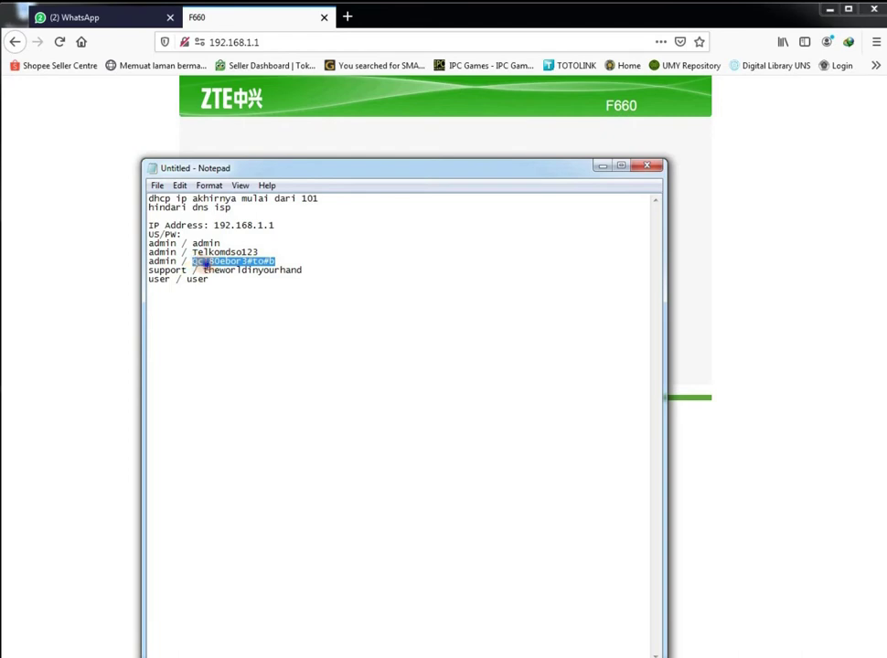
pyautogui.rightClick(205, 263)
pyautogui.click(240, 311)
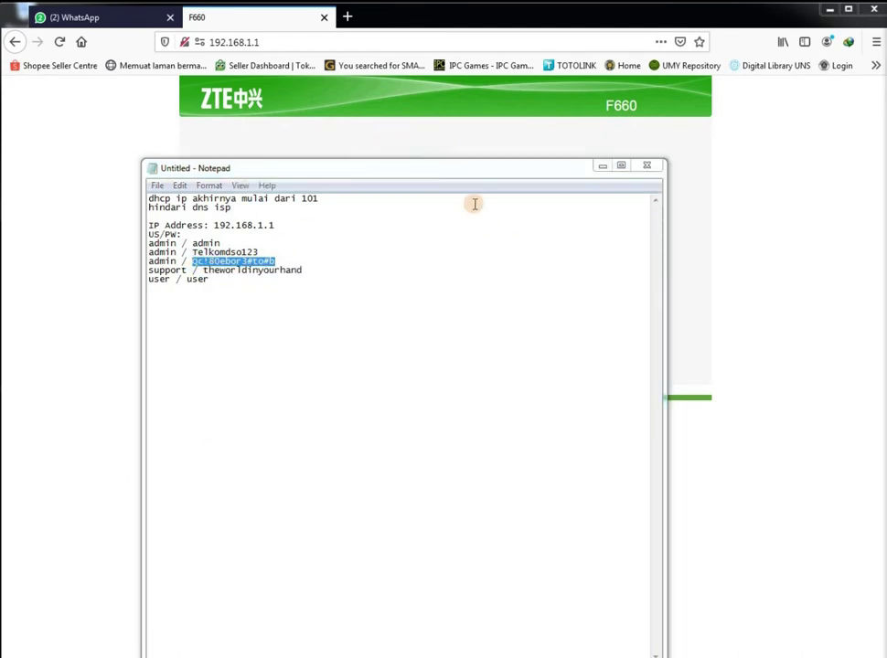
pyautogui.click(457, 124)
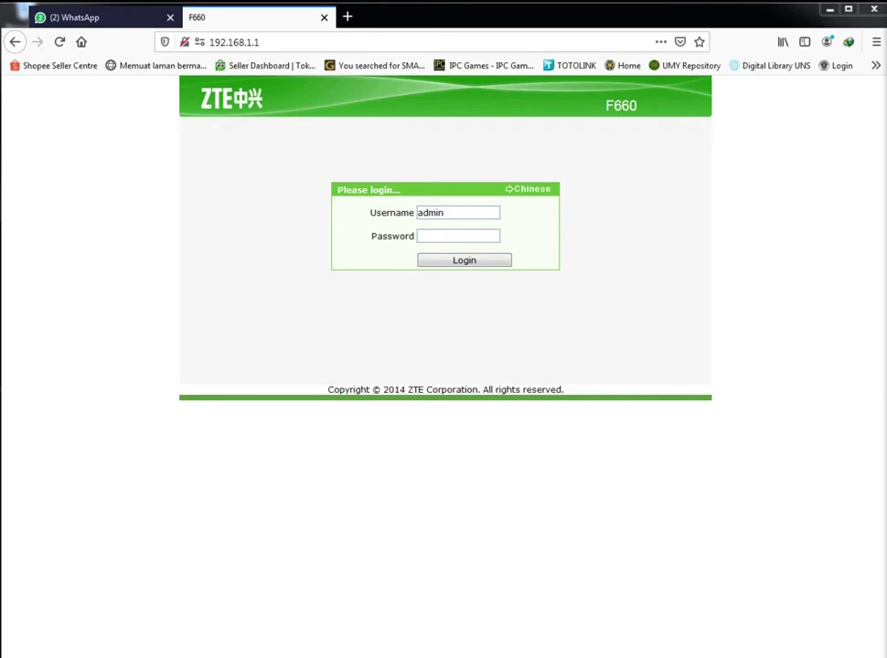
# Place the cursor in the empty Password field of the ZTE login form
pyautogui.click(449, 238)
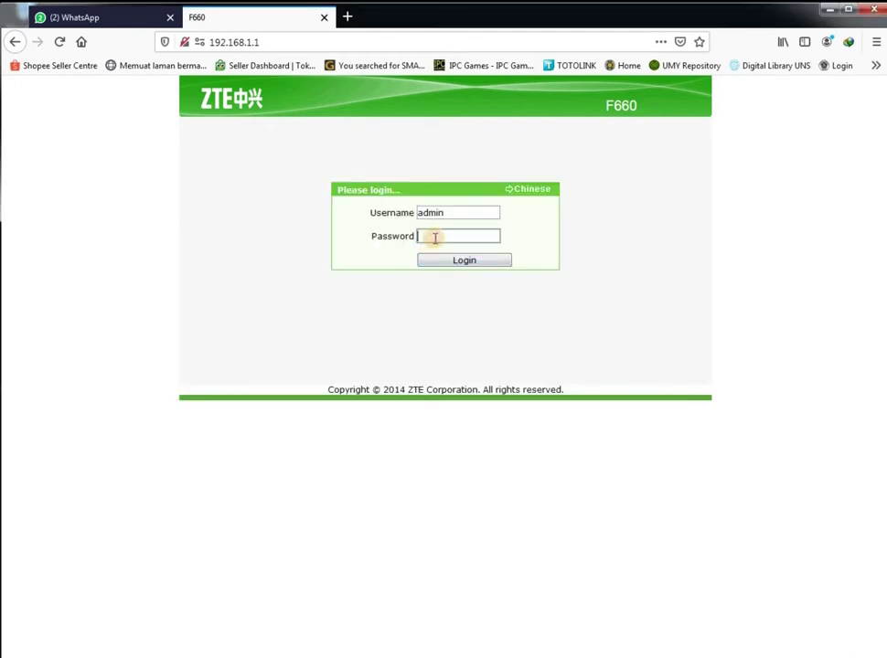
# Paste the admin password and submit the login, which the router rejects with 'User information is error'
pyautogui.hotkey('ctrl', 'v')
pyautogui.click(461, 261)
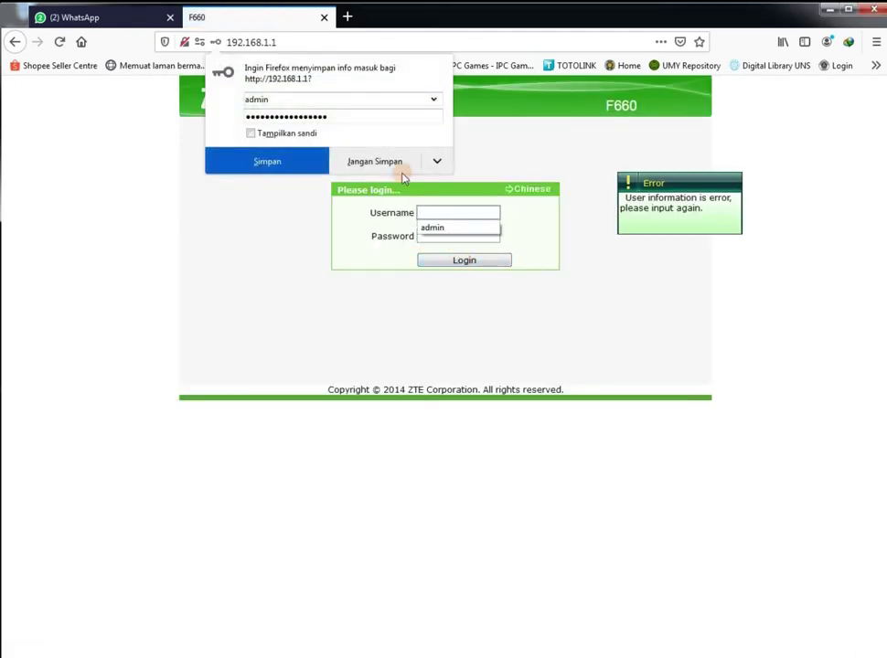
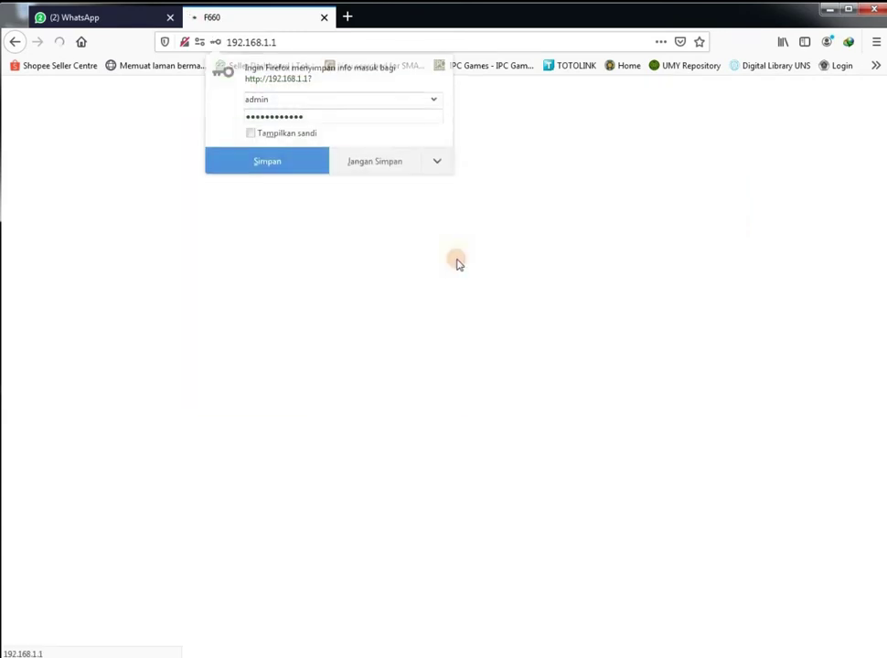
# Decline Firefox's offer to save the router login details
pyautogui.click(389, 161)
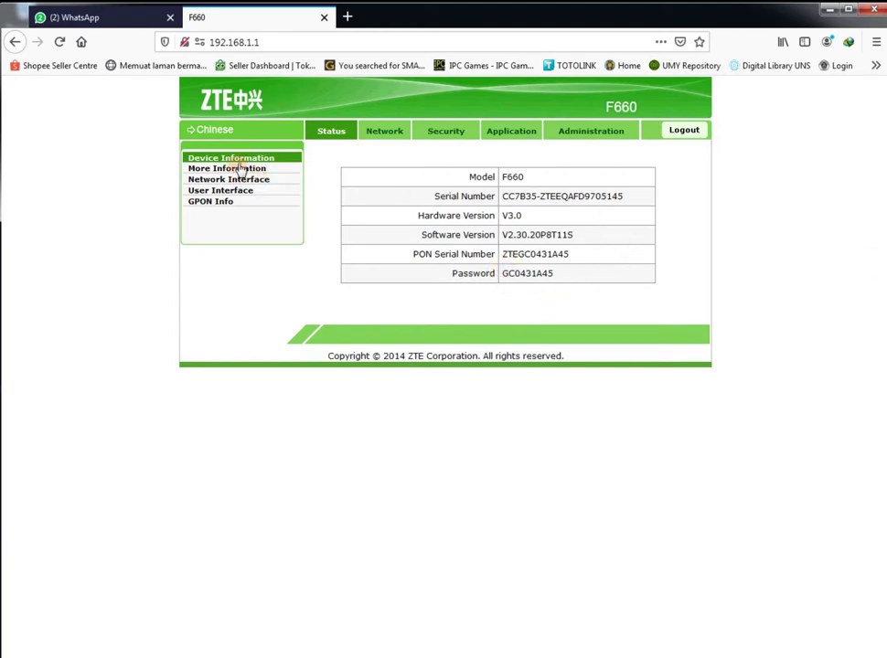
# Create a new DHCP WAN connection with VLAN mode TRANSPARENT
pyautogui.click(384, 134)
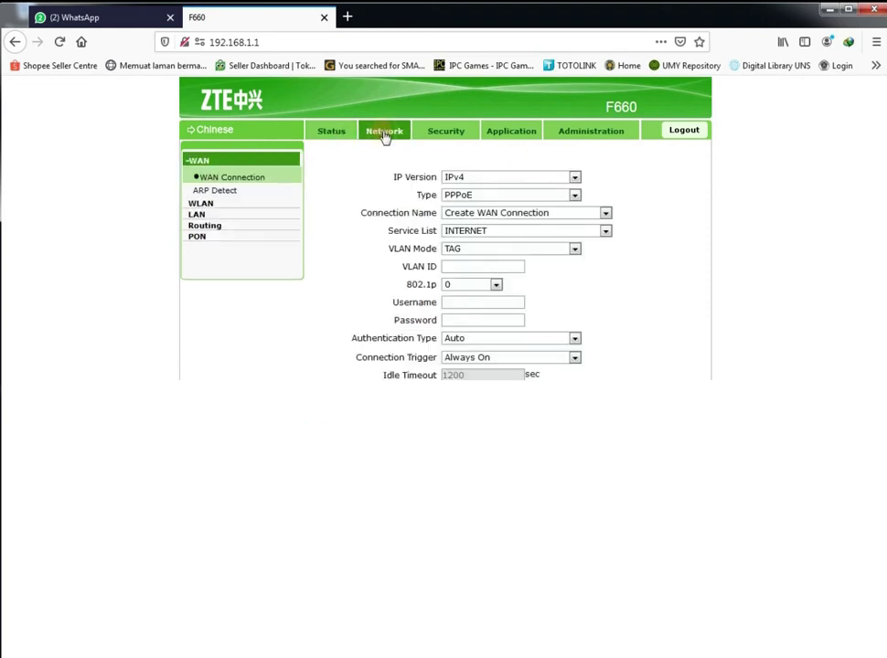
pyautogui.click(575, 196)
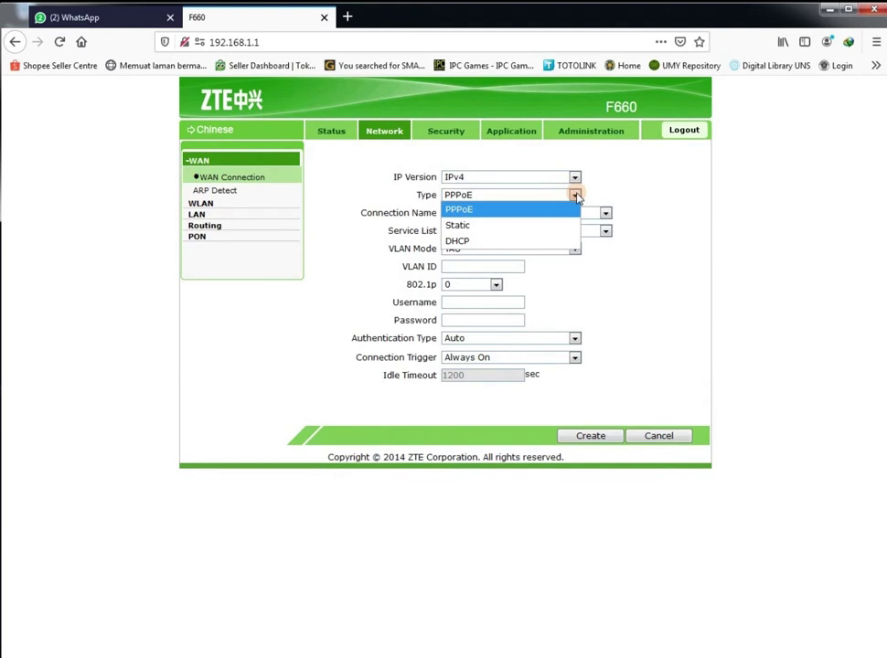
pyautogui.click(537, 241)
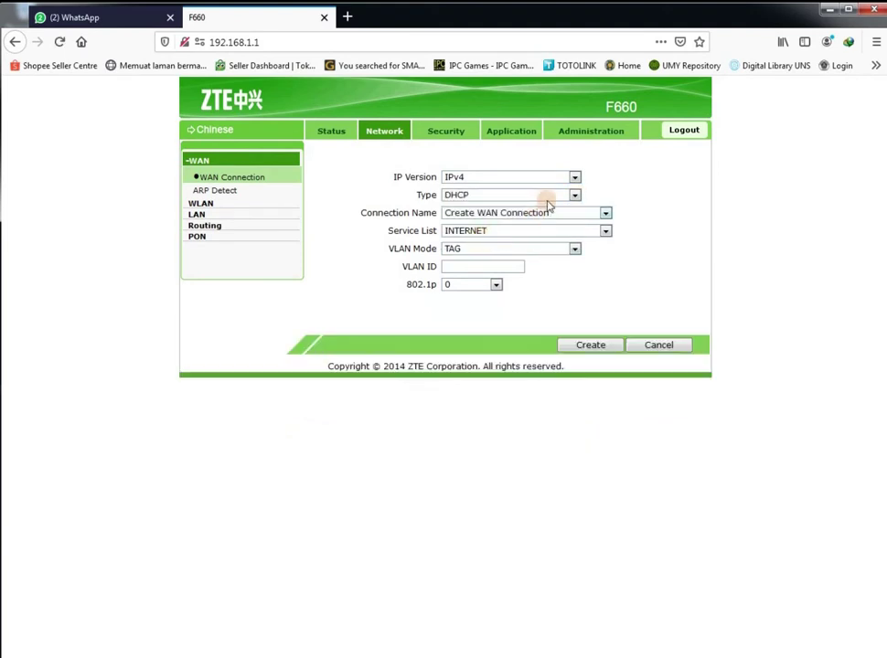
pyautogui.click(606, 214)
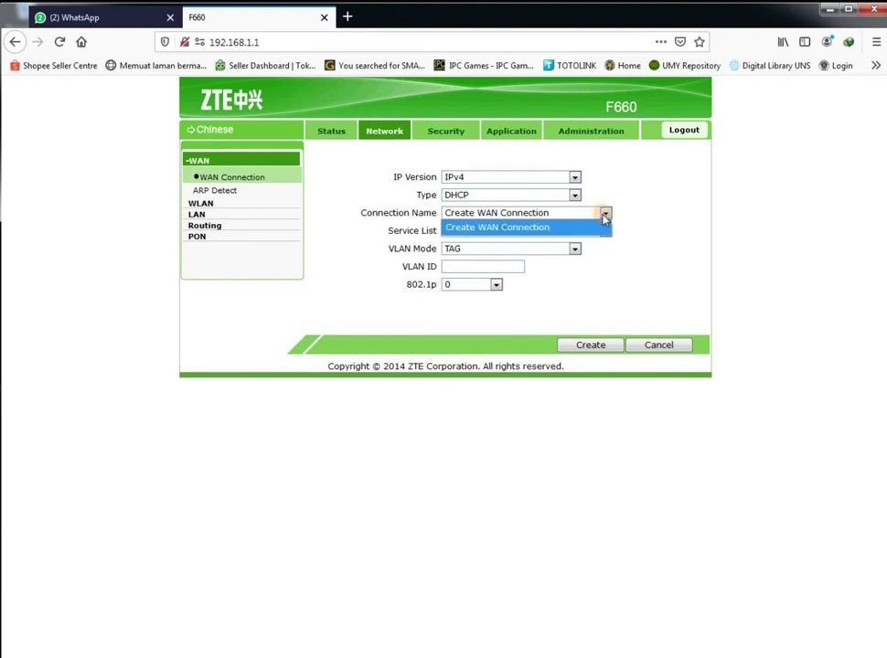
pyautogui.click(600, 227)
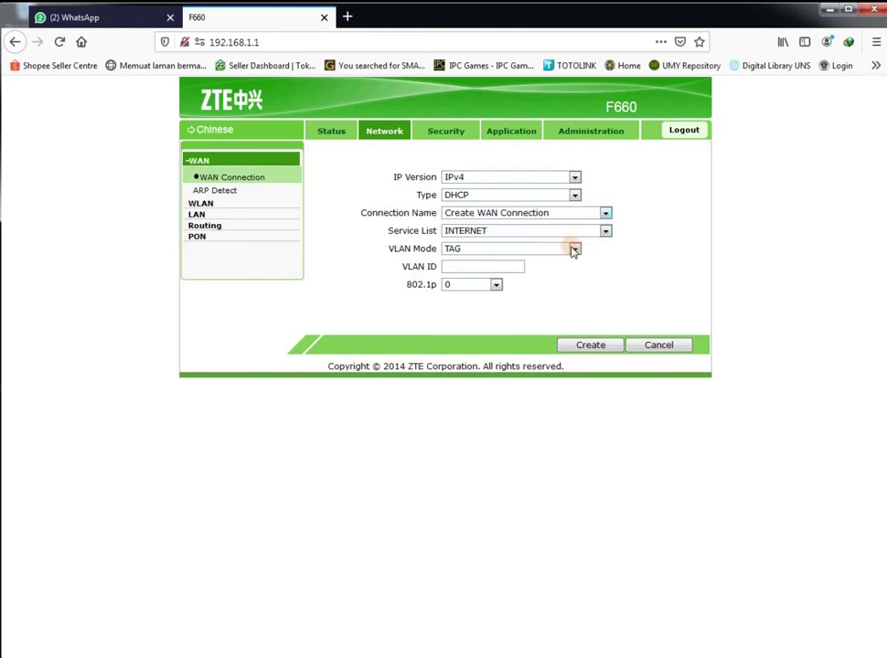
pyautogui.click(574, 250)
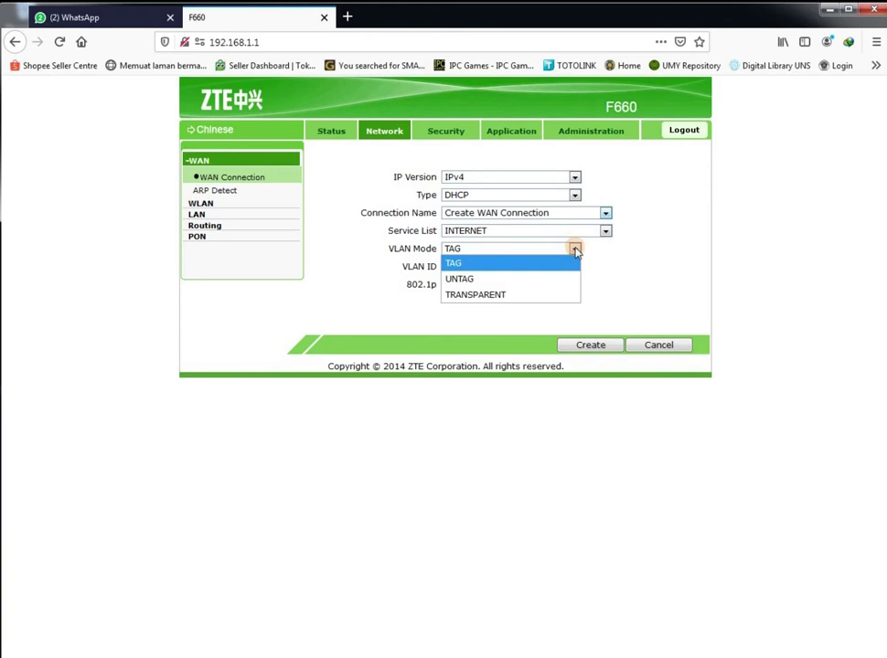
pyautogui.click(498, 294)
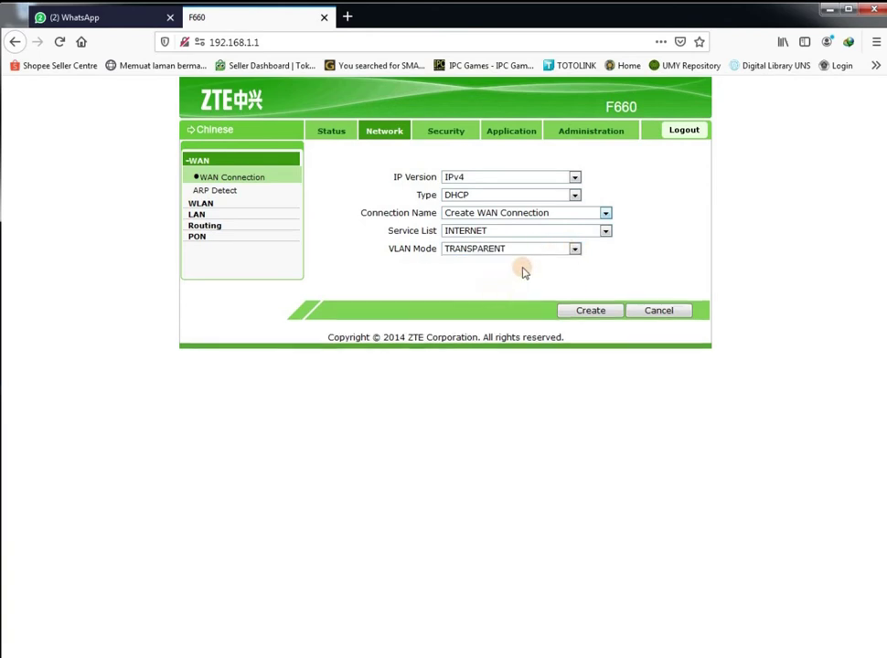
pyautogui.click(594, 312)
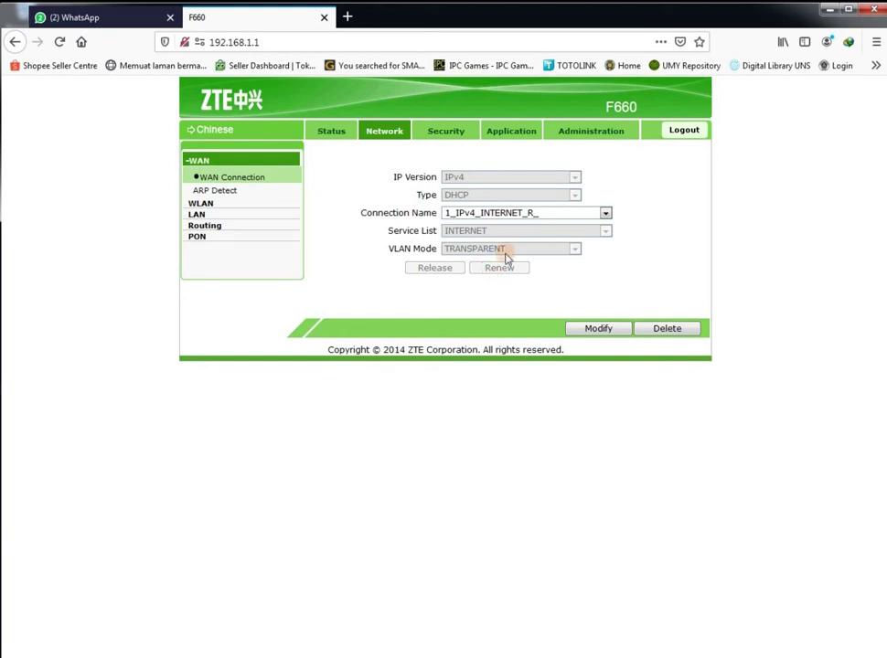
# Check the ARP Detect settings and the router notes, then return to WAN Connection
pyautogui.click(220, 191)
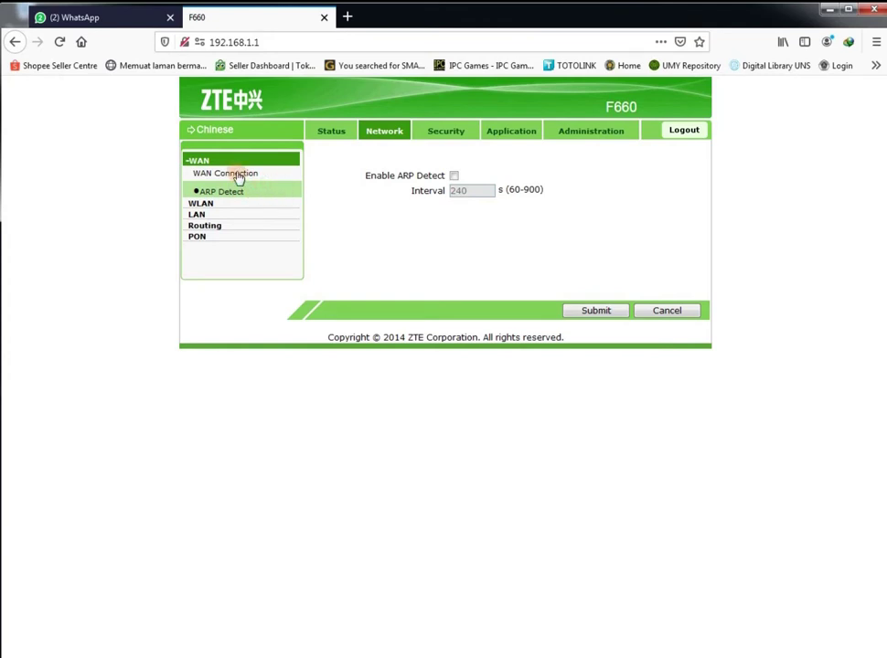
pyautogui.click(239, 176)
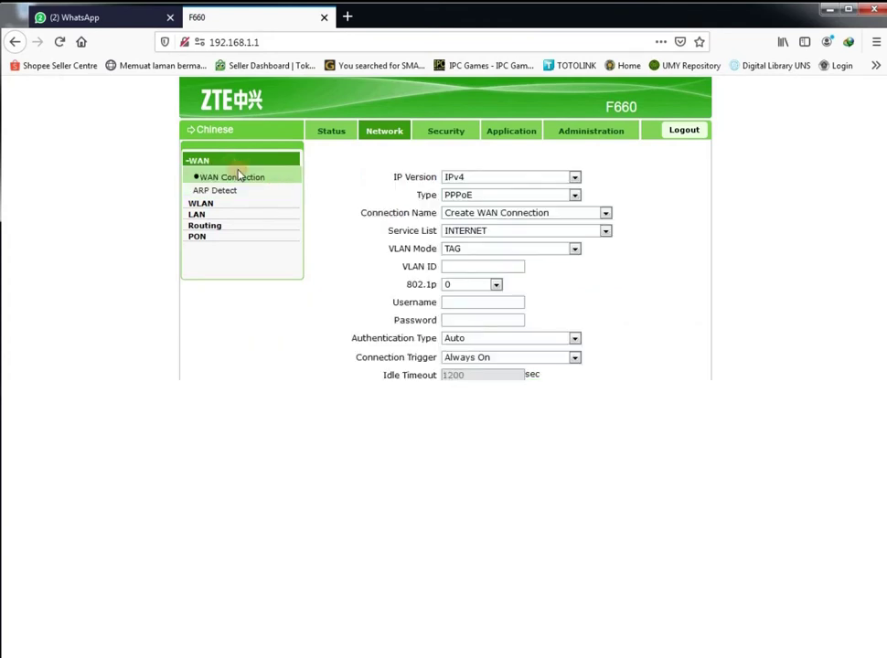
pyautogui.hotkey('alt', 'Tab')
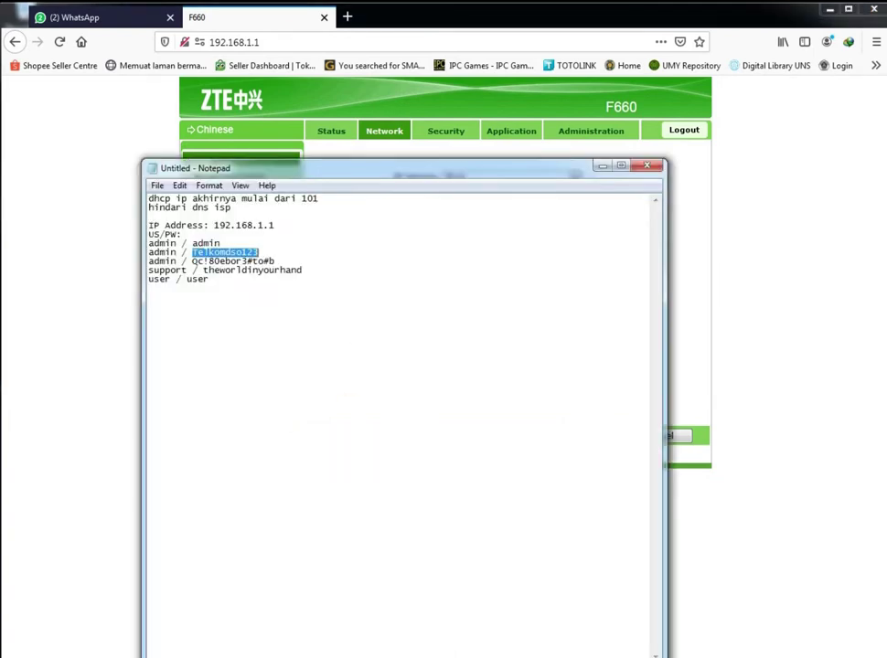
pyautogui.hotkey('alt', 'Tab')
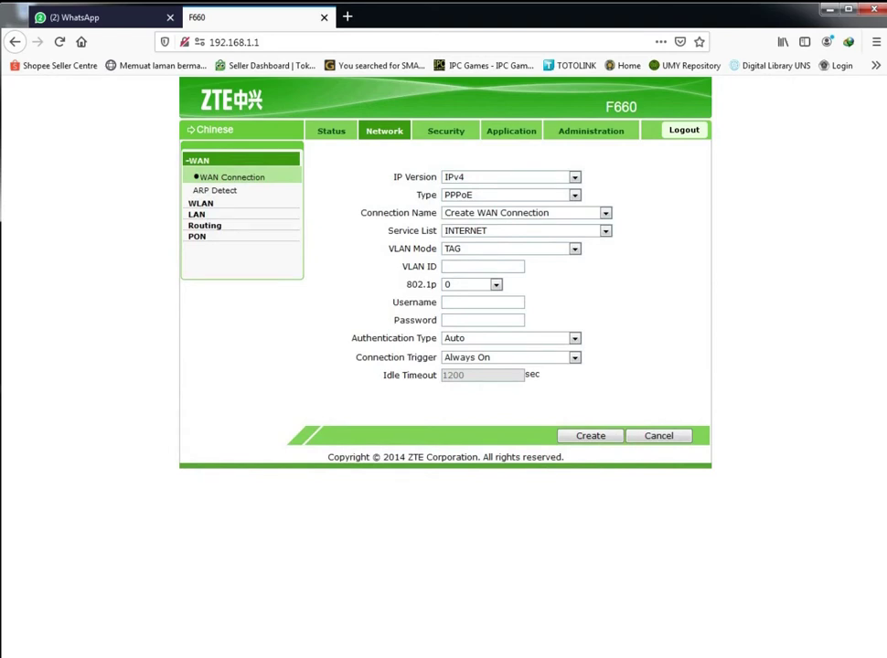
# On WLAN Basic, keep mixed 802.11b/g/n mode and take Beacon Interval 101 from the notes
pyautogui.click(201, 204)
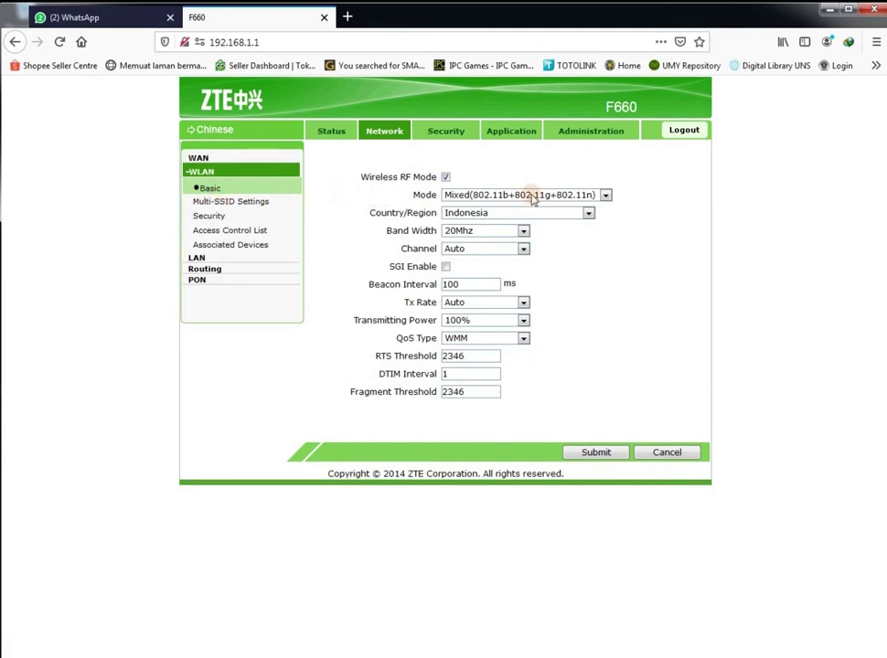
pyautogui.click(606, 196)
pyautogui.click(606, 198)
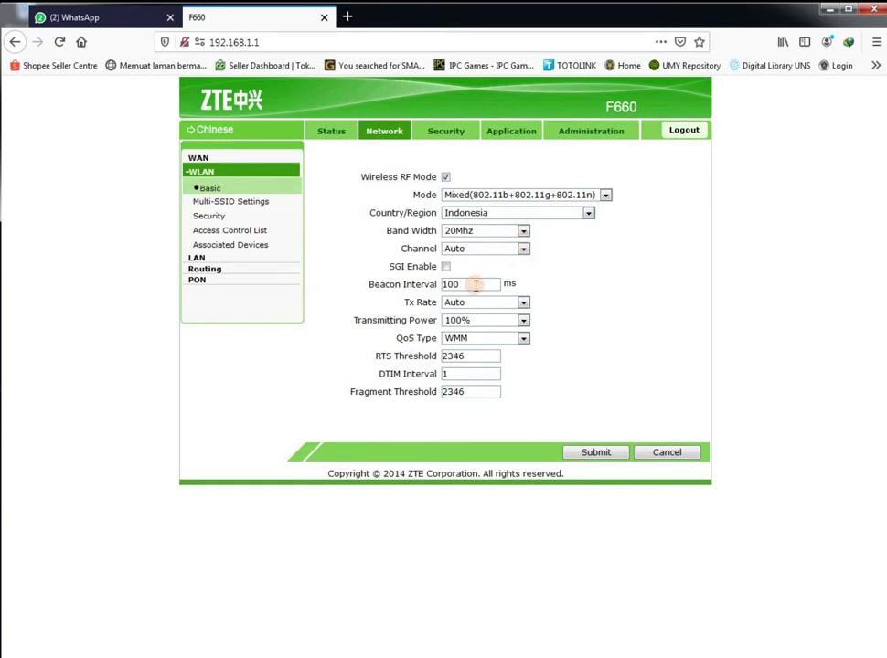
pyautogui.click(459, 655)
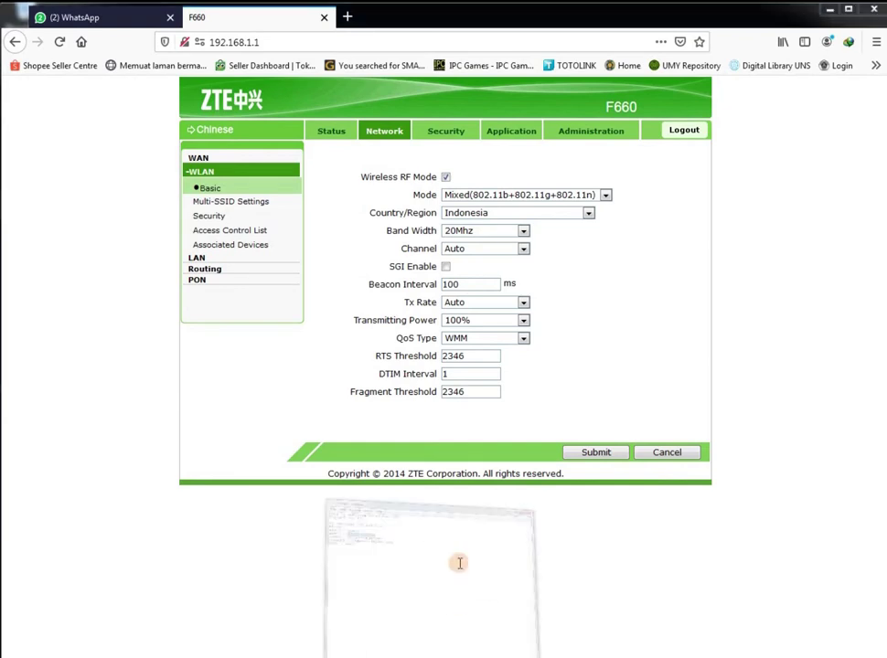
pyautogui.doubleClick(310, 198)
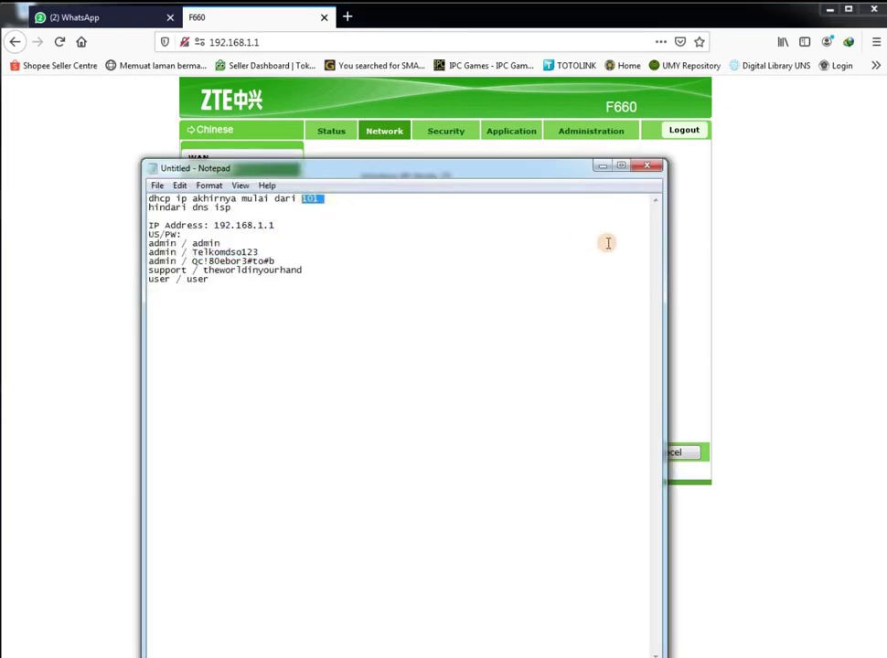
pyautogui.click(677, 264)
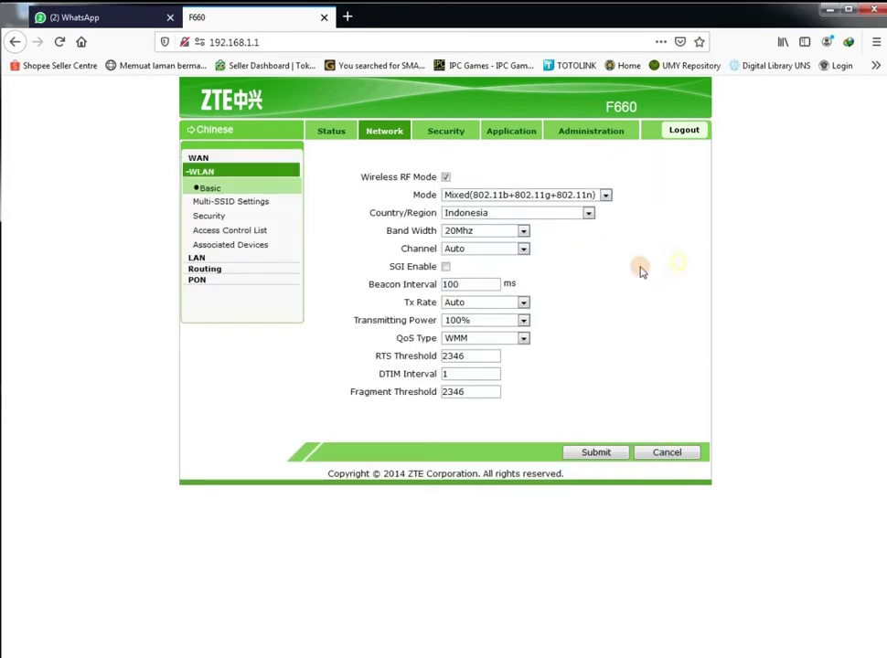
# Set the wireless channel to 6 and save the WLAN basic settings
pyautogui.click(520, 249)
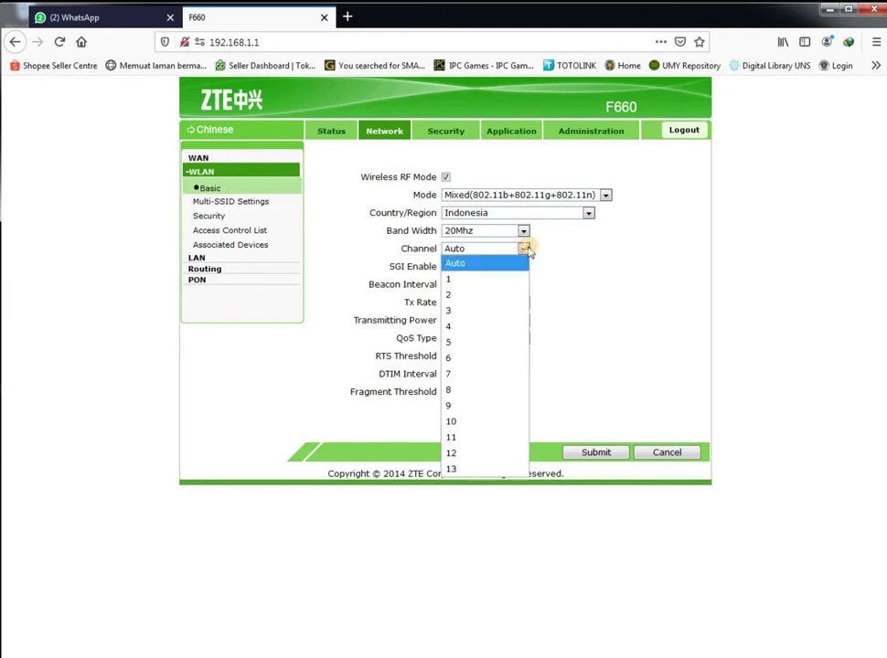
pyautogui.click(467, 357)
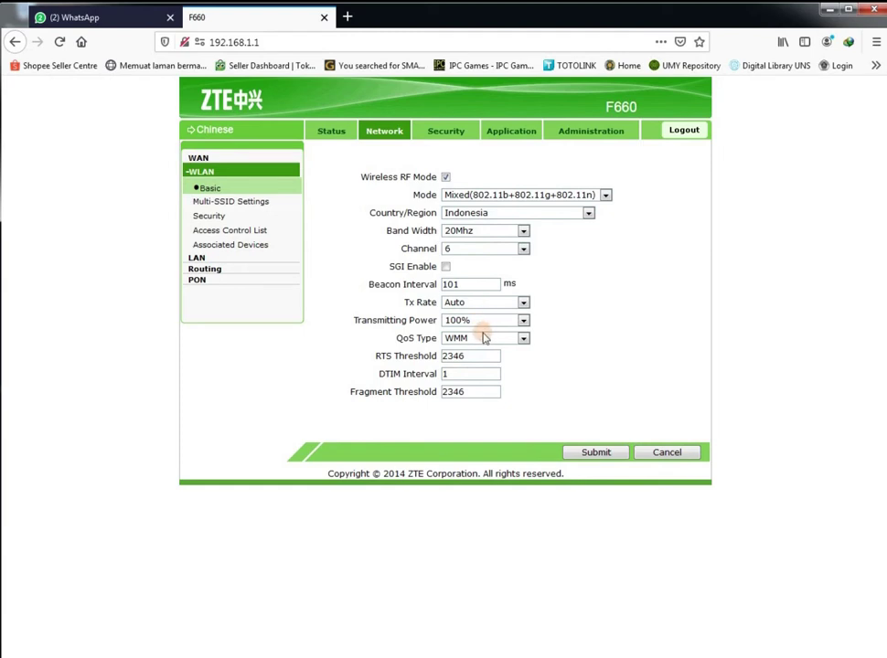
pyautogui.click(598, 453)
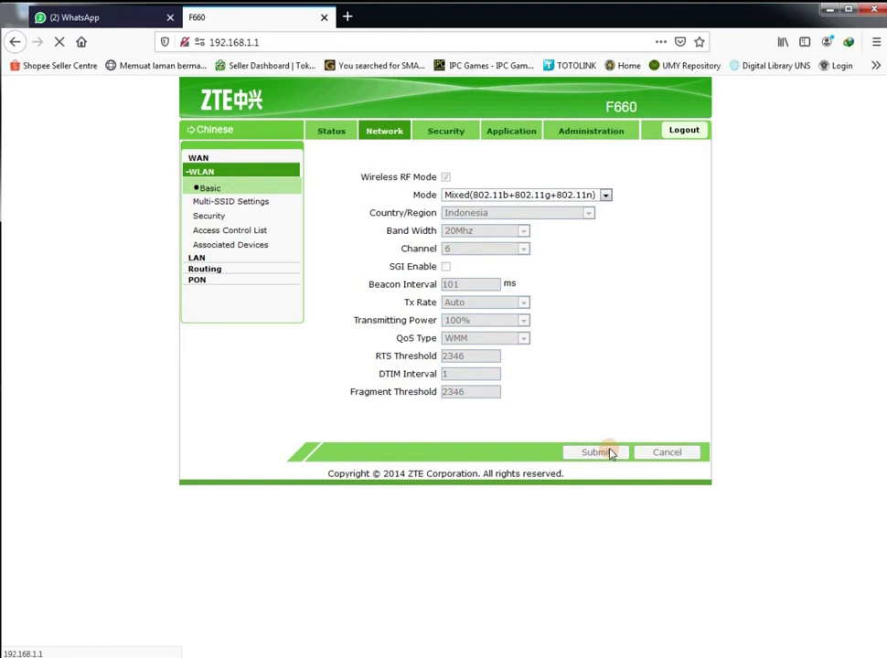
pyautogui.click(245, 201)
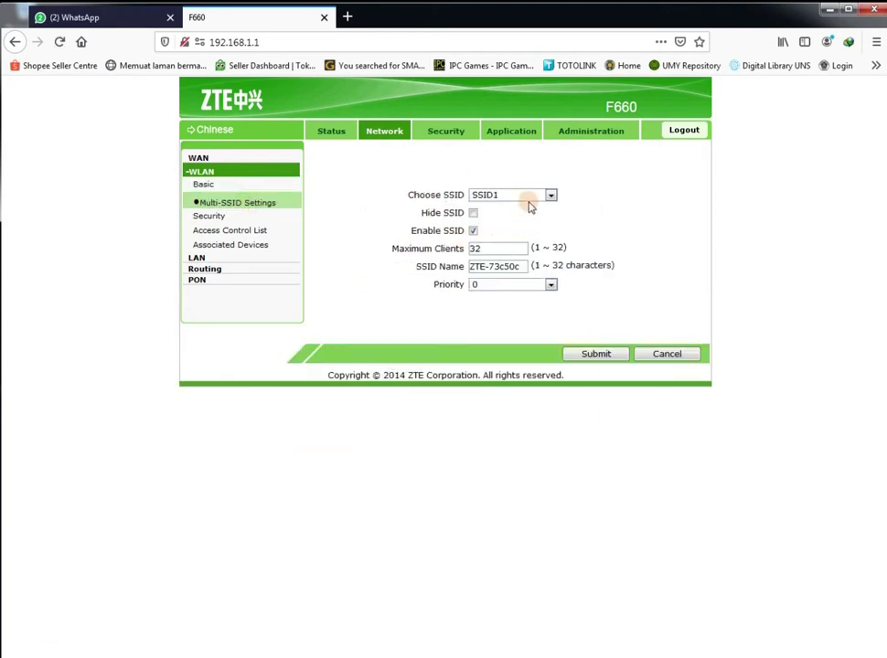
# Rename SSID1 from ZTE-73c50c to 'Voucher ~ Mauza 11' and submit
pyautogui.click(548, 195)
pyautogui.click(549, 195)
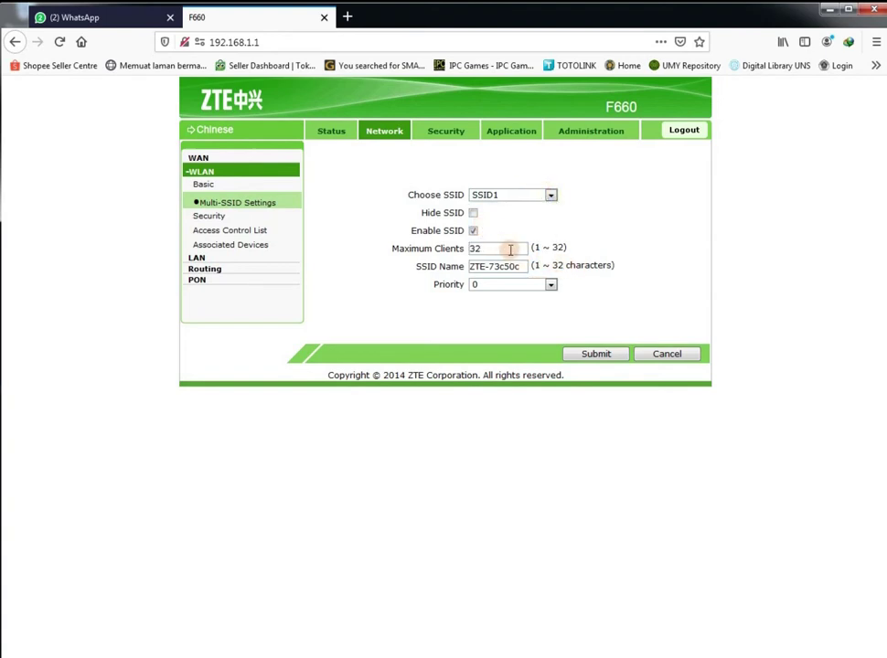
pyautogui.moveTo(521, 265); pyautogui.dragTo(406, 265)
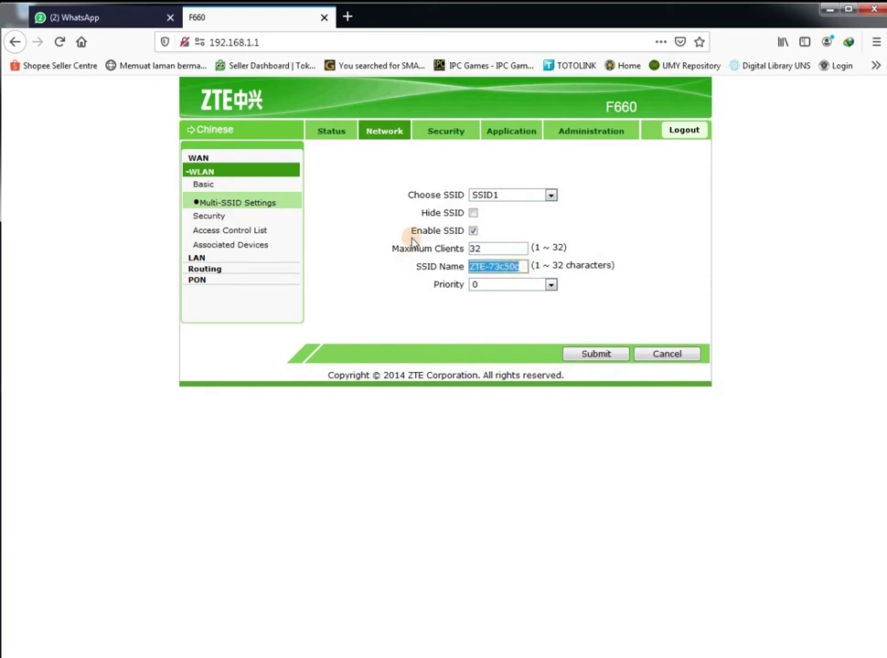
pyautogui.write('Vo')
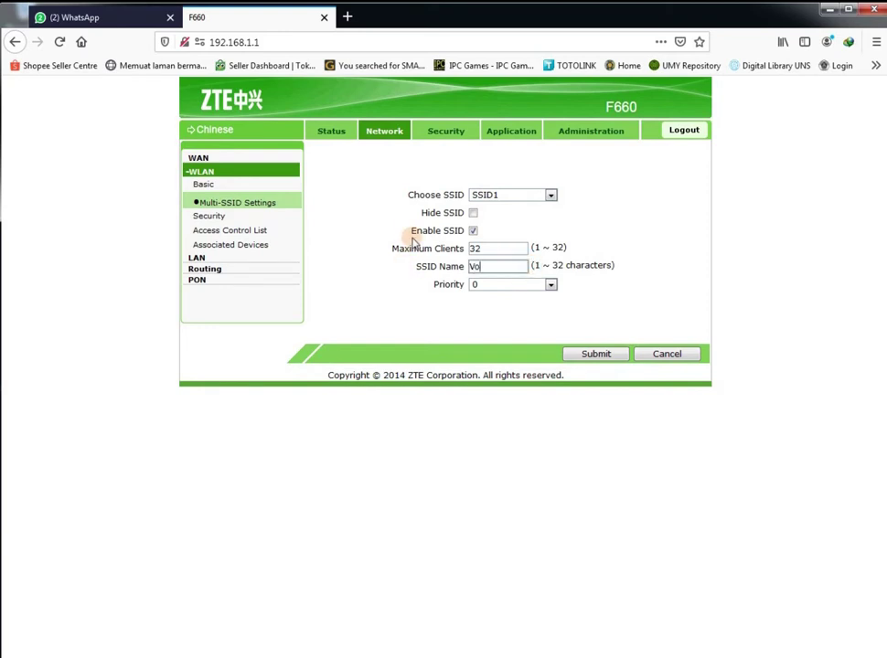
pyautogui.write('uche')
pyautogui.write('Mauza')
pyautogui.write('11')
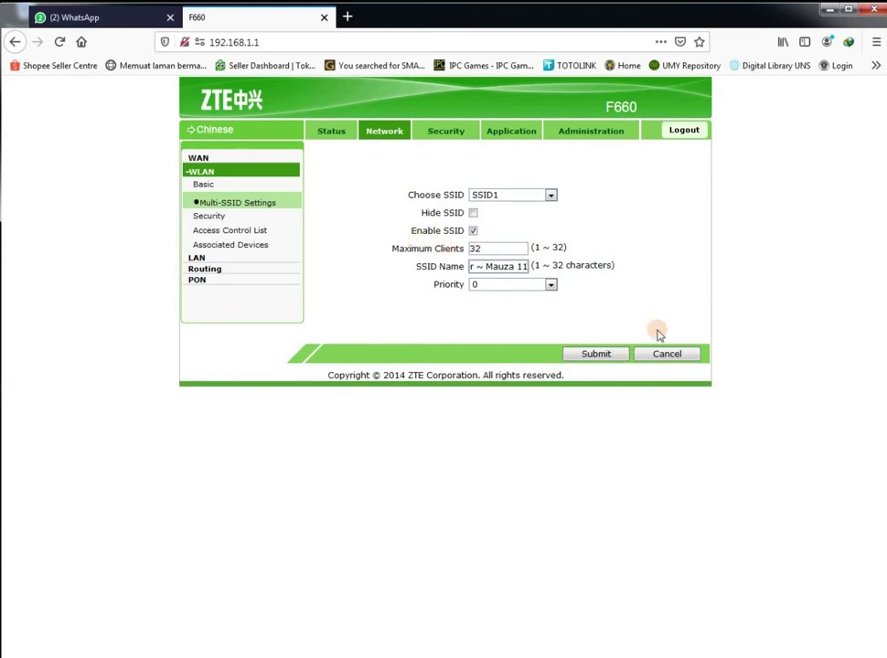
pyautogui.click(610, 356)
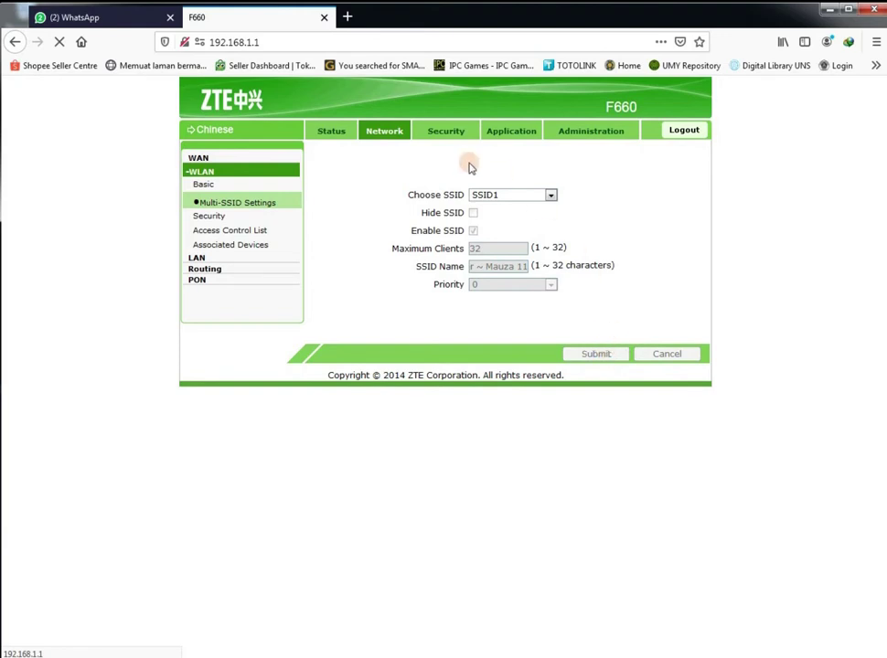
# Give SSID1 Open System authentication with WEP encryption Disabled and submit
pyautogui.click(207, 218)
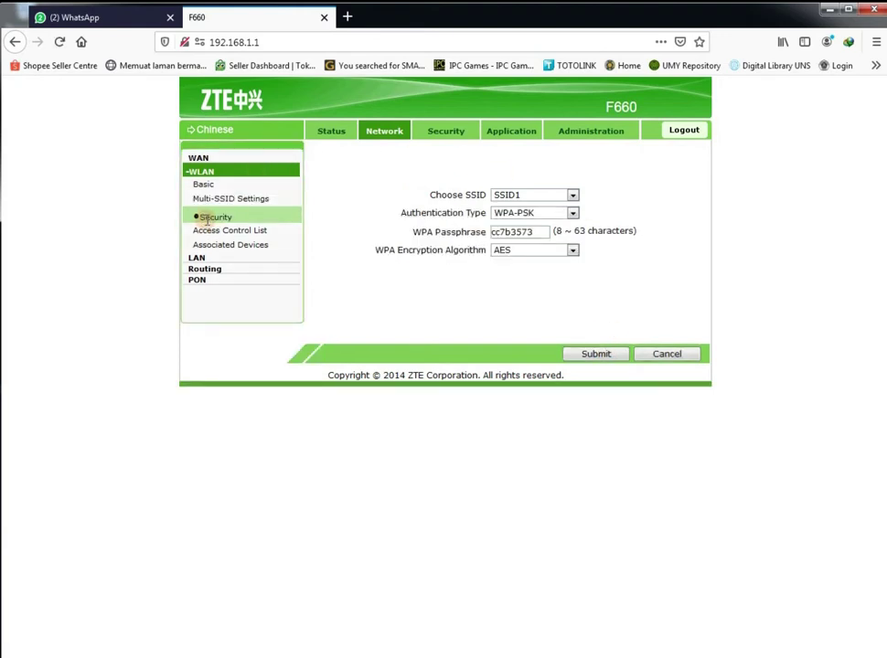
pyautogui.click(572, 196)
pyautogui.click(572, 209)
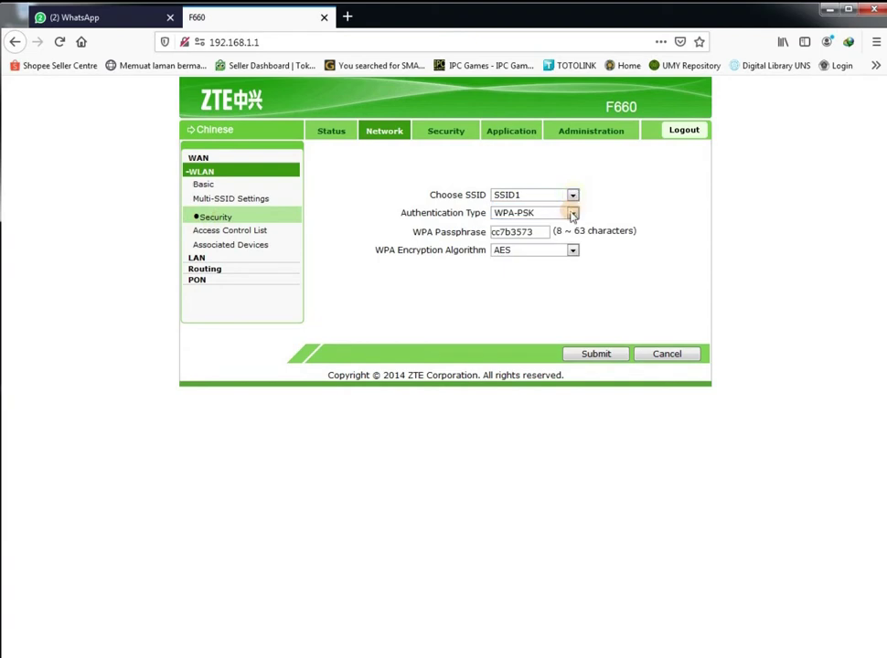
pyautogui.click(571, 212)
pyautogui.click(560, 226)
pyautogui.click(574, 214)
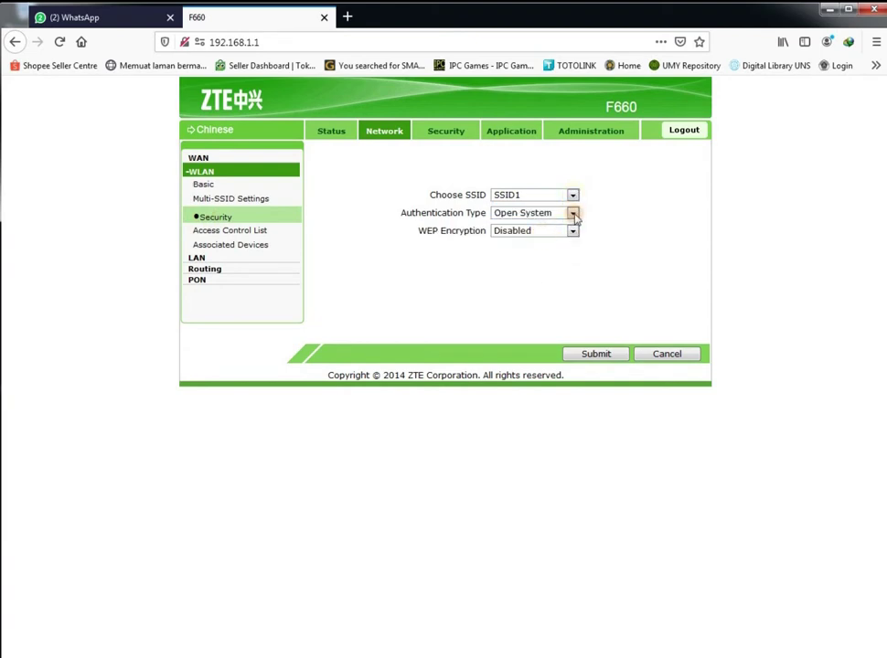
pyautogui.click(573, 231)
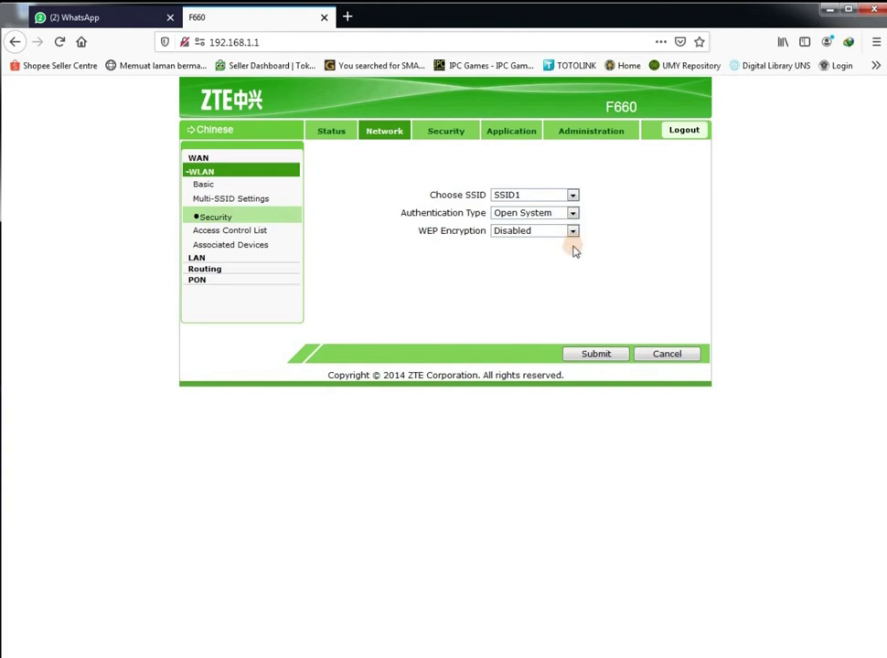
pyautogui.click(596, 353)
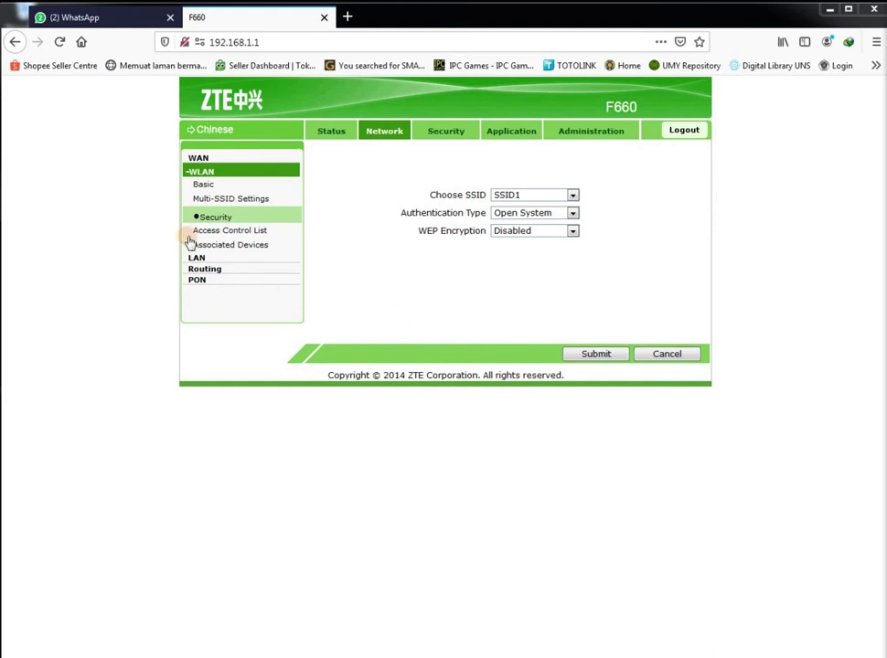
# Review WLAN access control (left Disabled) and associated devices, then open LAN IP Address
pyautogui.click(222, 231)
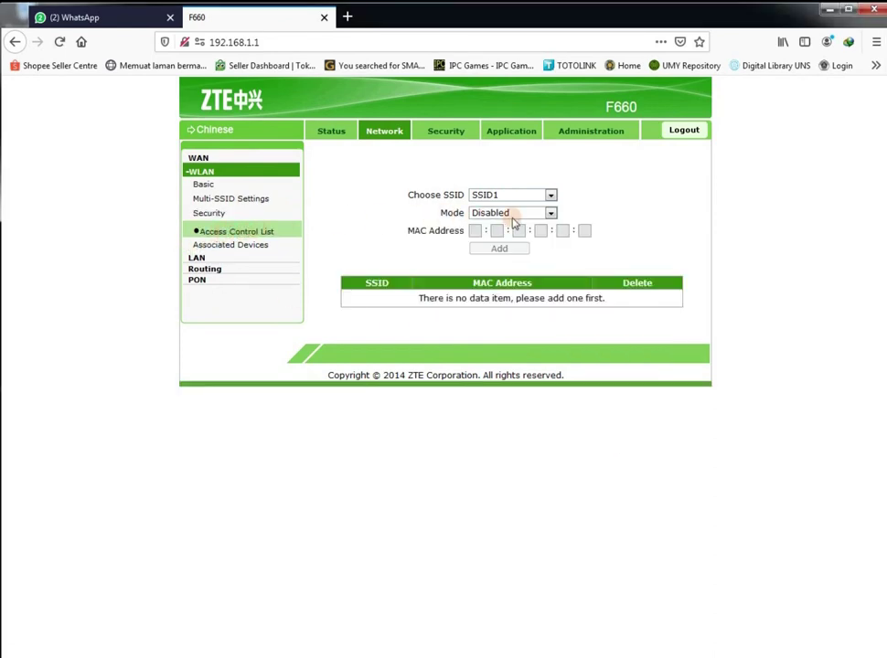
pyautogui.click(551, 212)
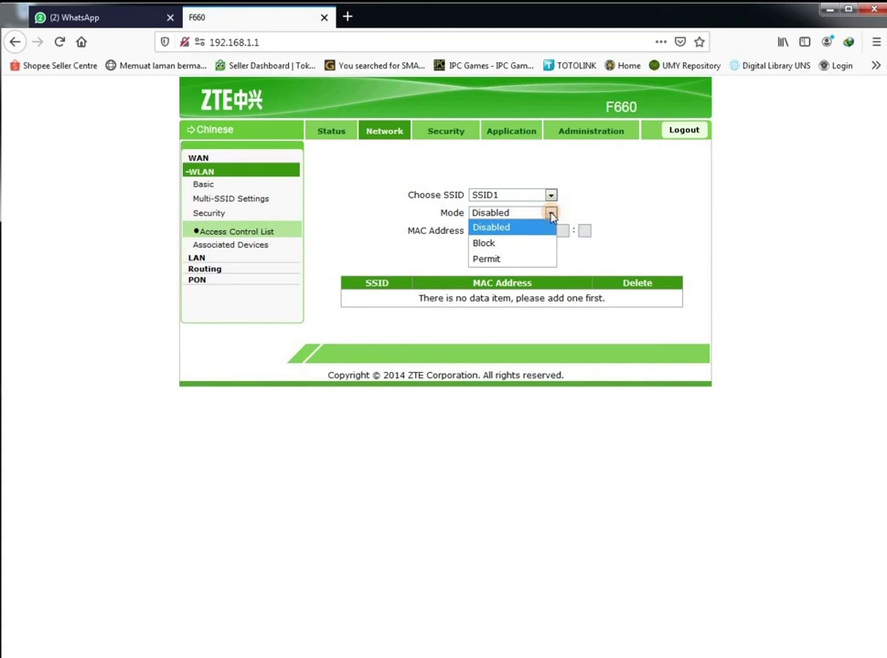
pyautogui.click(551, 214)
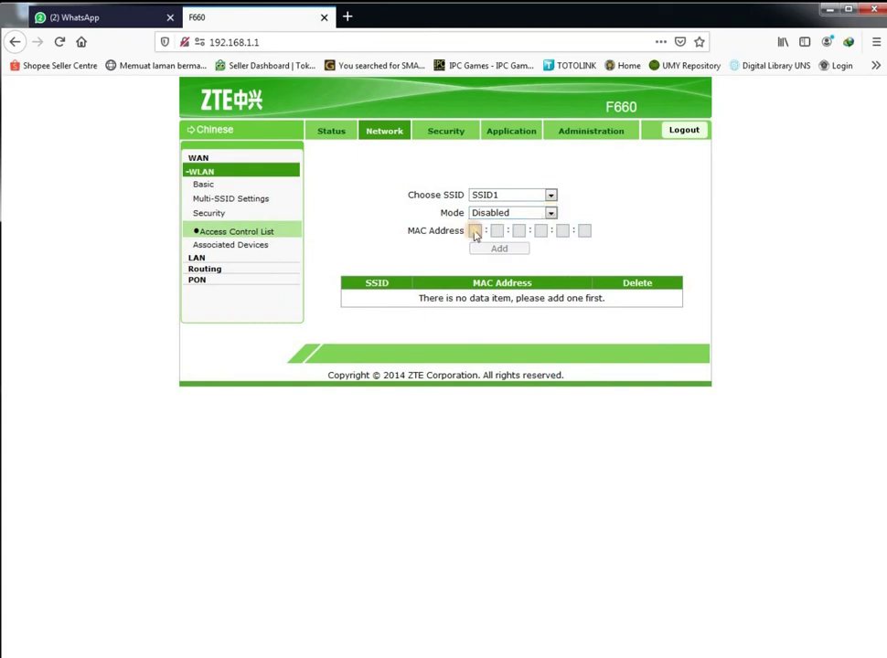
pyautogui.click(252, 245)
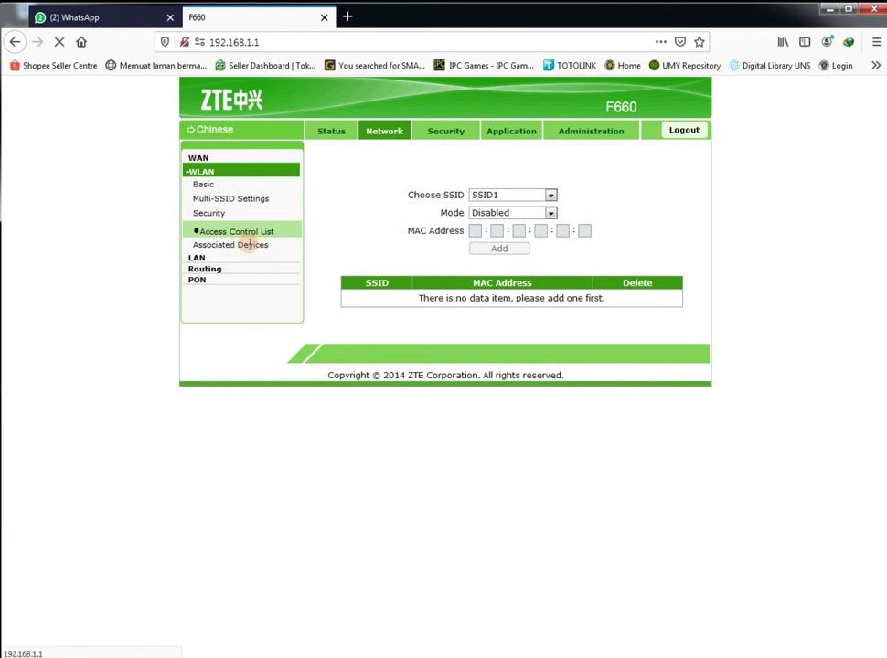
pyautogui.click(198, 259)
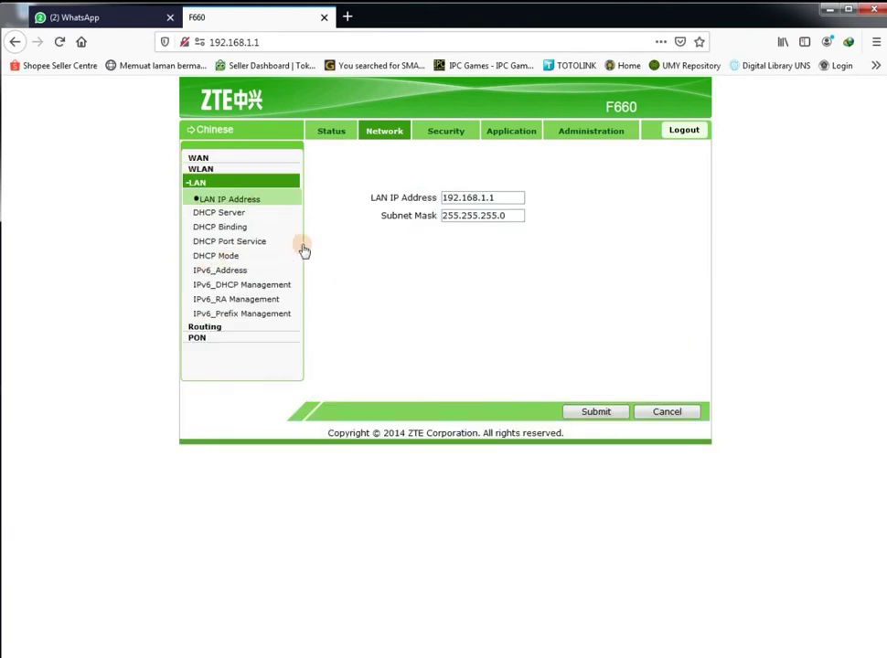
pyautogui.click(495, 197)
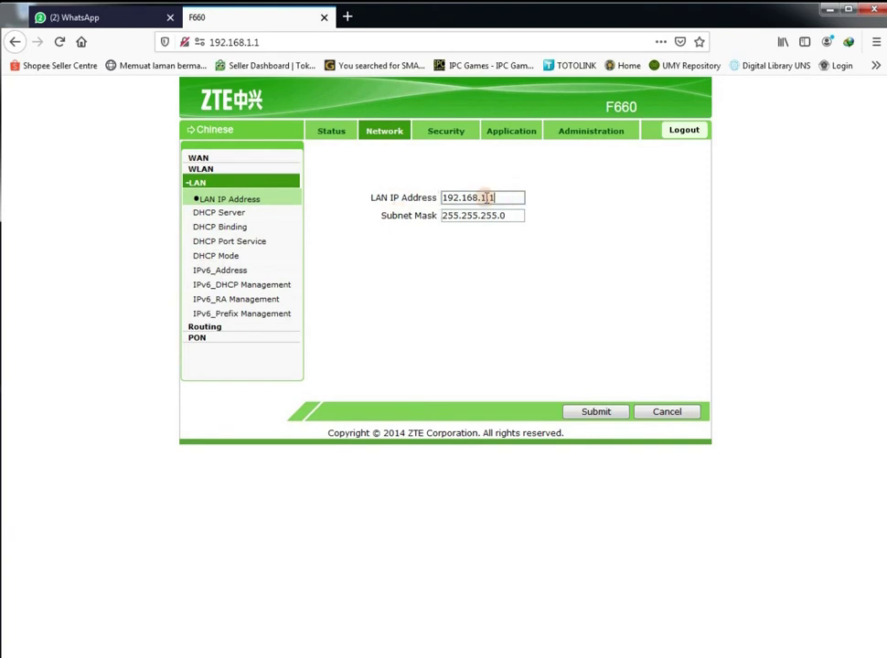
# Edit the LAN IP Address field from 192.168.1.1 to 192.168.10.15
pyautogui.click(486, 198)
pyautogui.moveTo(483, 198); pyautogui.dragTo(497, 198)
pyautogui.moveTo(508, 198); pyautogui.dragTo(445, 197)
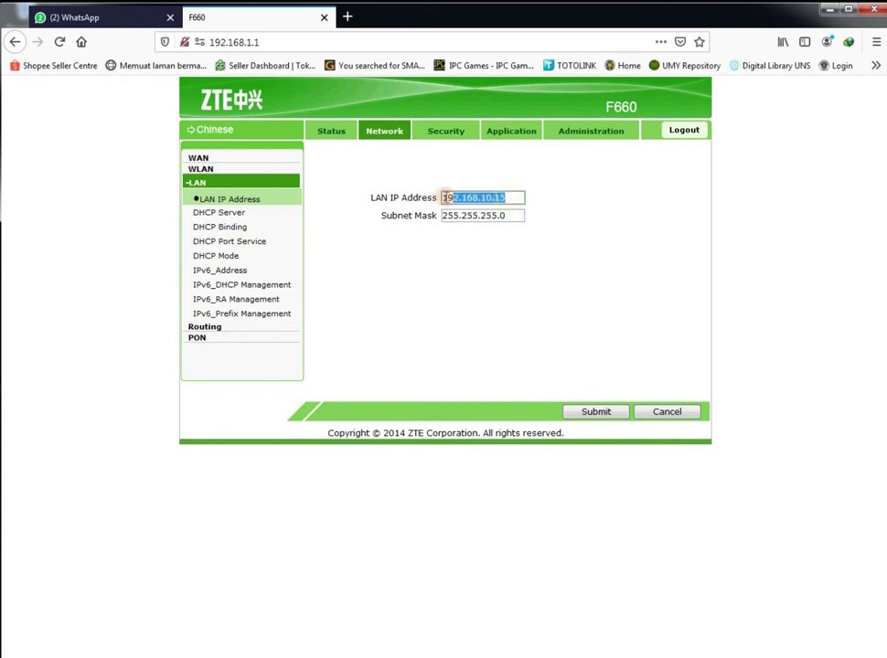
pyautogui.press('super+e')
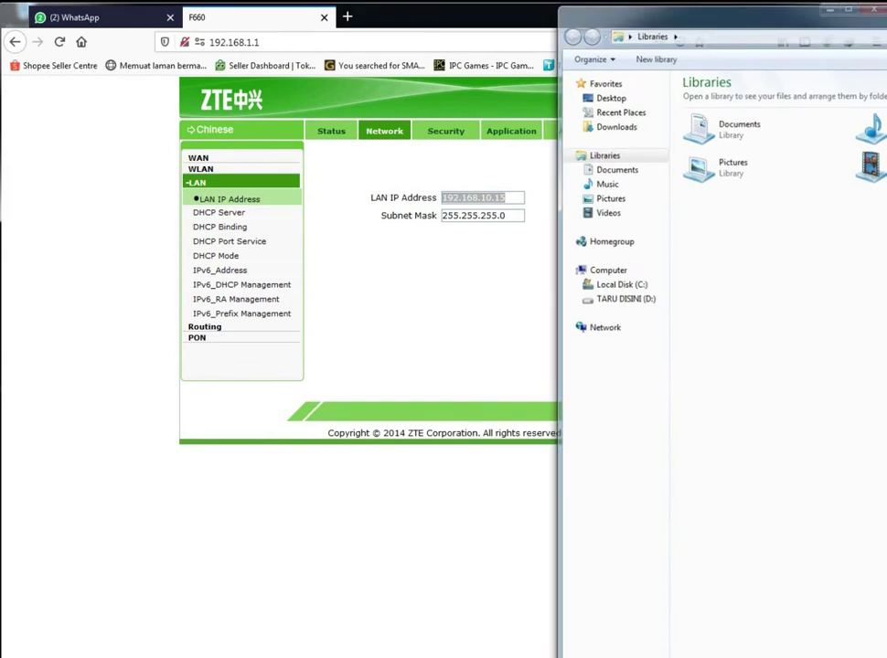
pyautogui.hotkey('alt', 'F4')
pyautogui.moveTo(126, 657)
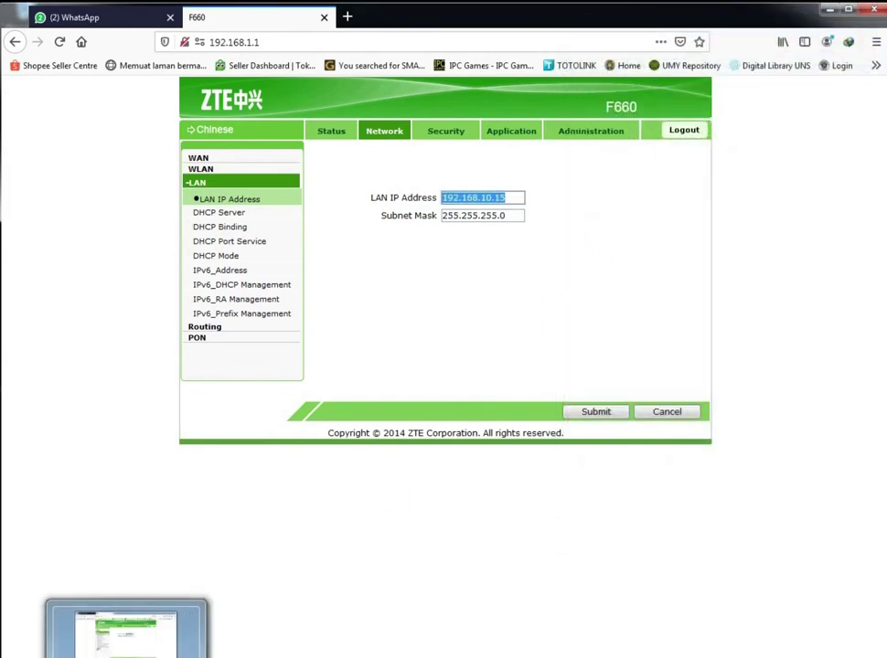
pyautogui.click(487, 273)
pyautogui.click(691, 413)
pyautogui.click(231, 198)
# Review the DHCP Server pool, open Windows Explorer, and reload LAN IP at 192.168.1.1
pyautogui.click(227, 213)
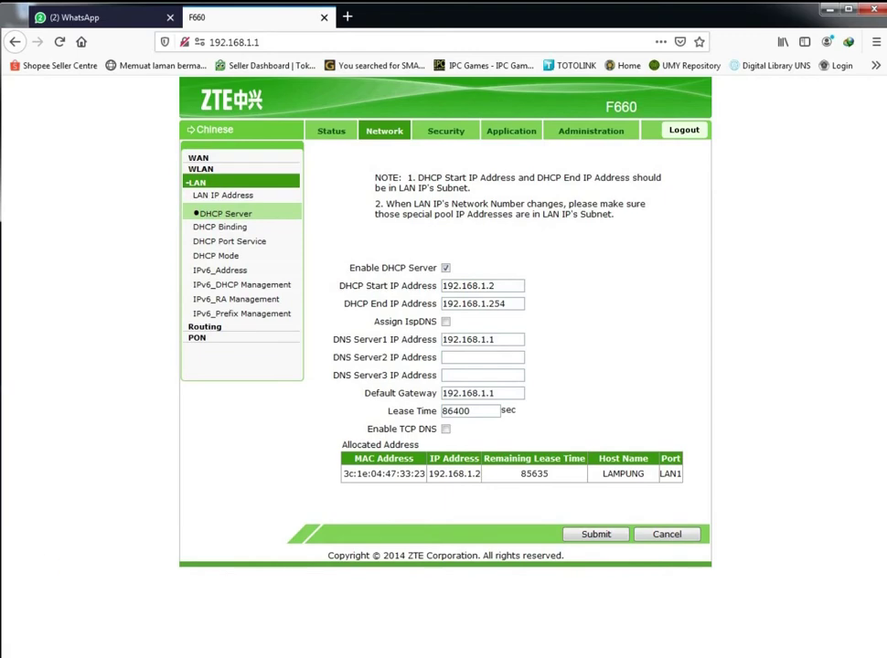
pyautogui.press('super+e')
pyautogui.moveTo(823, 13); pyautogui.dragTo(694, 25)
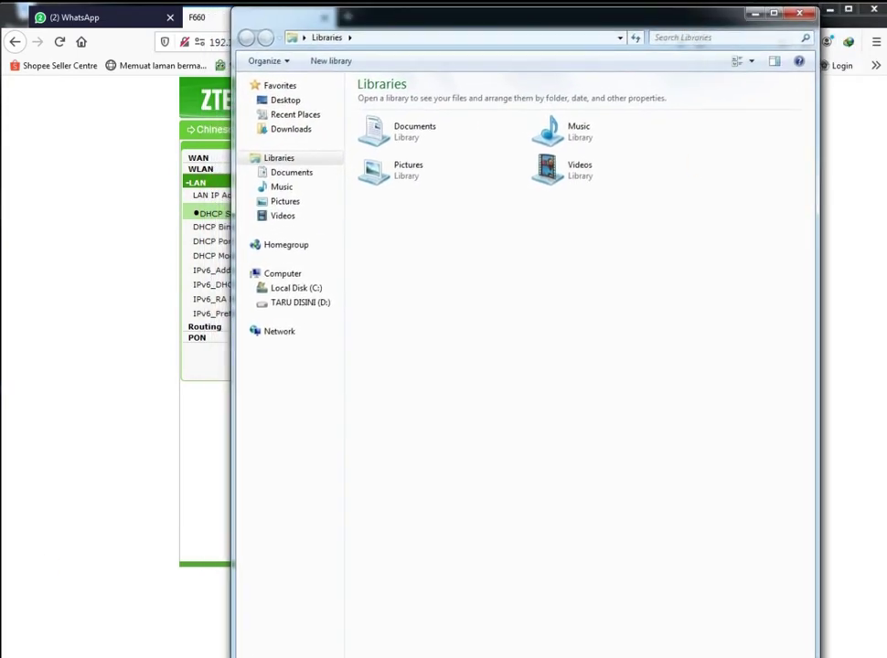
pyautogui.moveTo(819, 657); pyautogui.dragTo(811, 655)
pyautogui.click(392, 482)
pyautogui.click(116, 471)
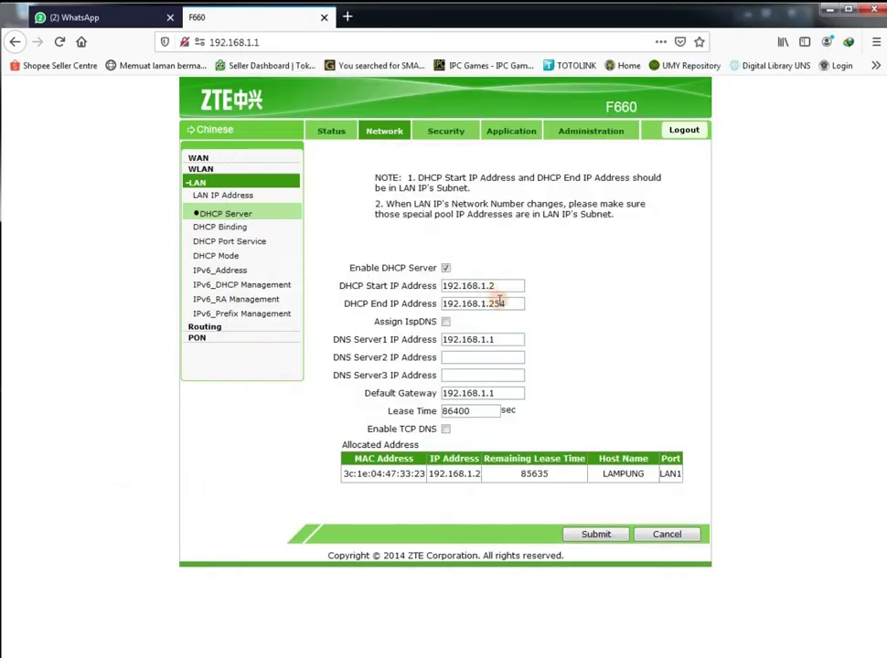
pyautogui.click(239, 198)
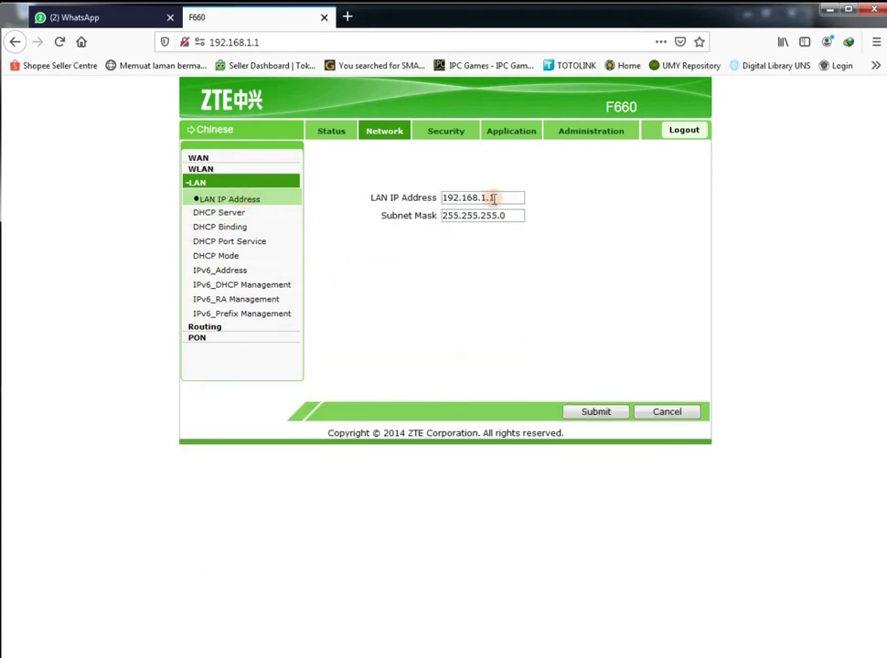
pyautogui.hotkey('alt', 'Tab')
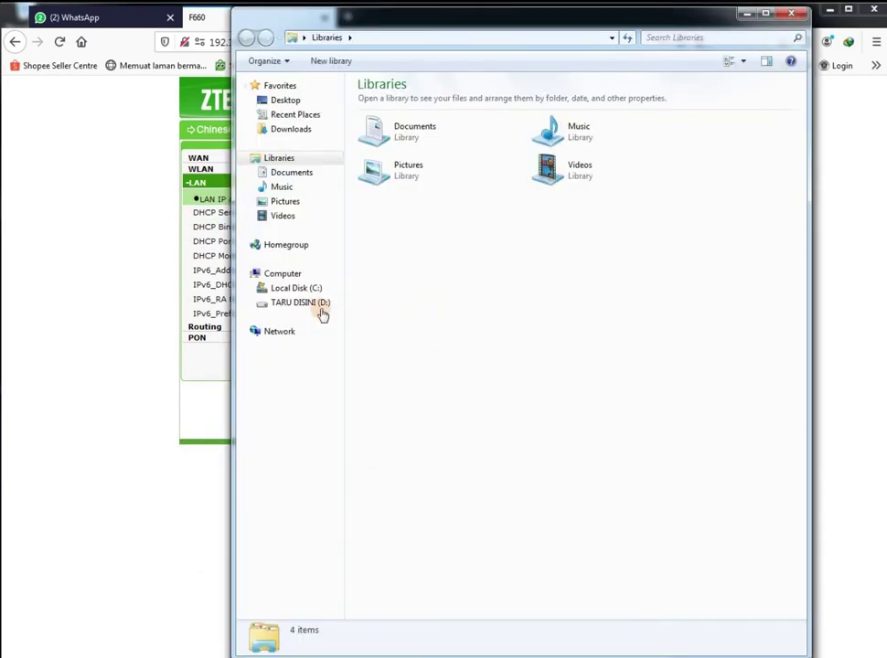
# Open D:\~ BACKUP TUGAS\SETTINGAN\MIKROTIK EDIT BARU in Notepad and scroll down
pyautogui.click(297, 304)
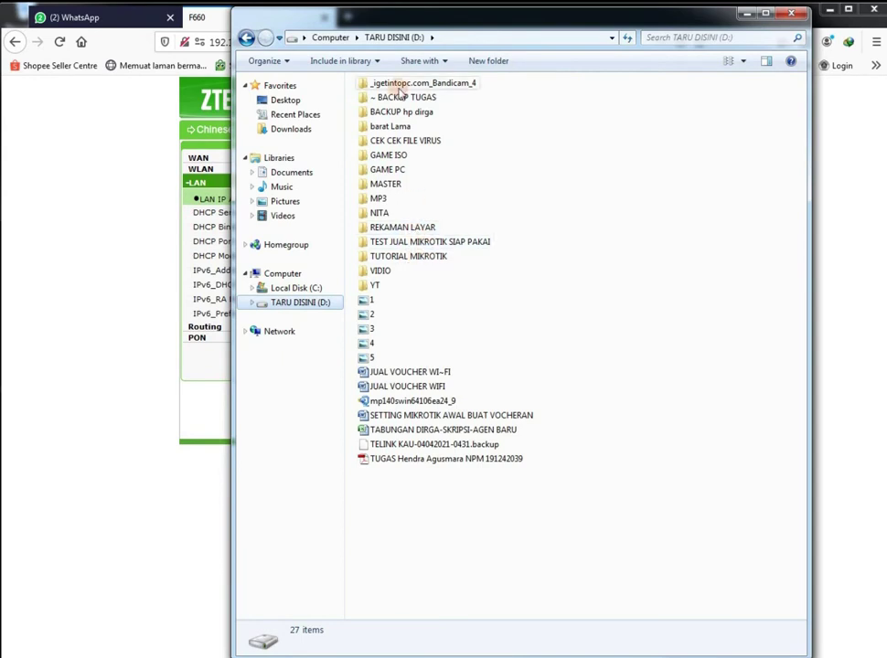
pyautogui.doubleClick(401, 100)
pyautogui.click(401, 175)
pyautogui.doubleClick(400, 175)
pyautogui.doubleClick(431, 148)
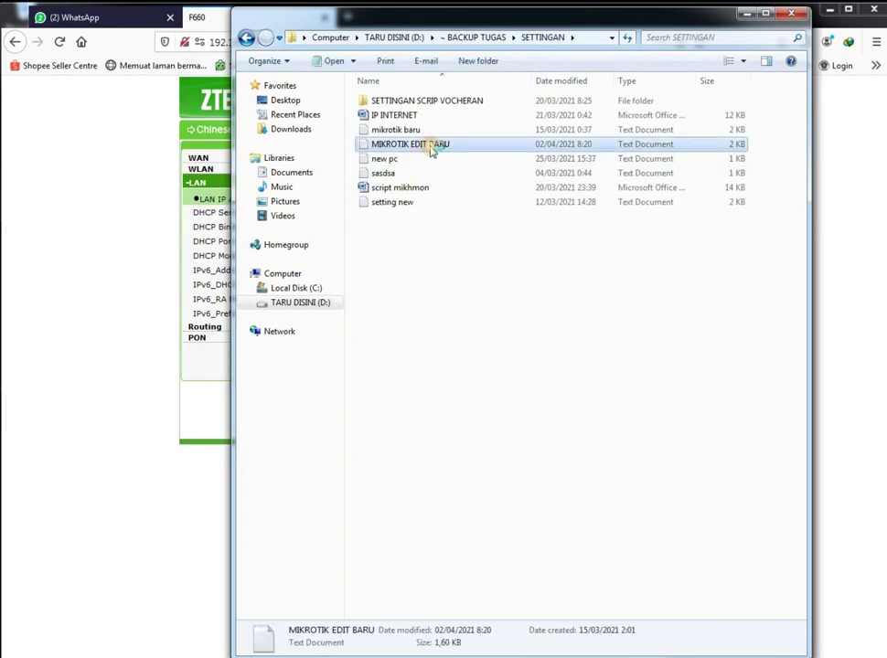
pyautogui.scroll(-10, 625, 406)
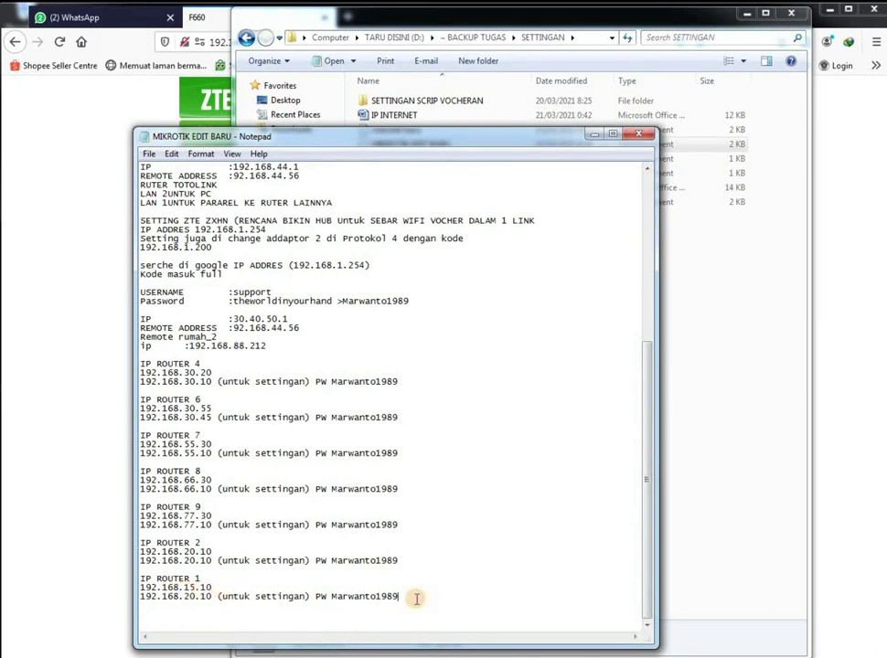
# Append an 'IP STATIK' heading to the notes and start the static address line 192.16
pyautogui.press('Return')
pyautogui.write('IP')
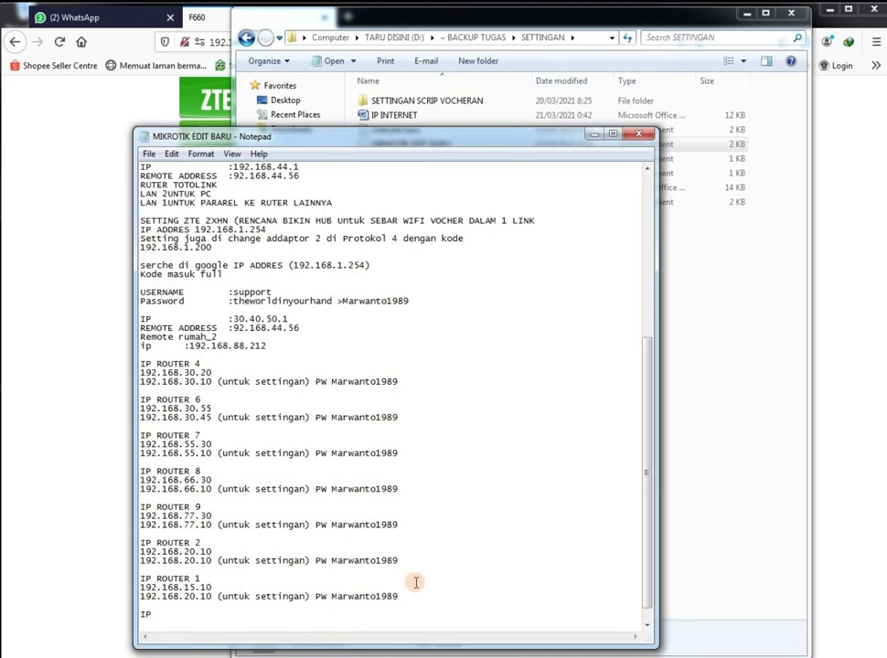
pyautogui.write(' STATISTIK')
pyautogui.press('Return')
pyautogui.moveTo(208, 614); pyautogui.dragTo(165, 616)
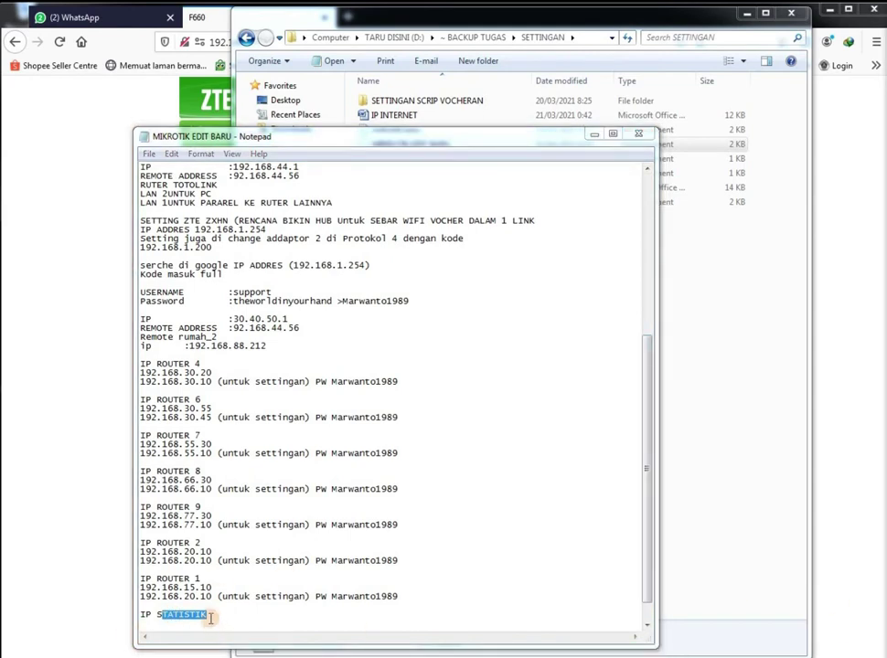
pyautogui.doubleClick(210, 618)
pyautogui.click(213, 620)
pyautogui.doubleClick(214, 620)
pyautogui.click(228, 619)
pyautogui.doubleClick(207, 615)
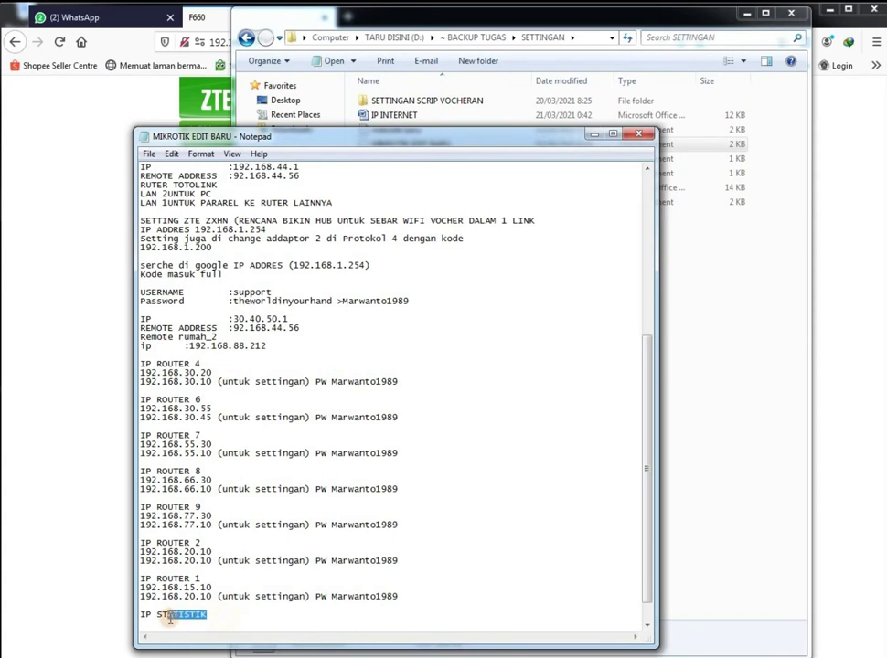
pyautogui.write('STATI')
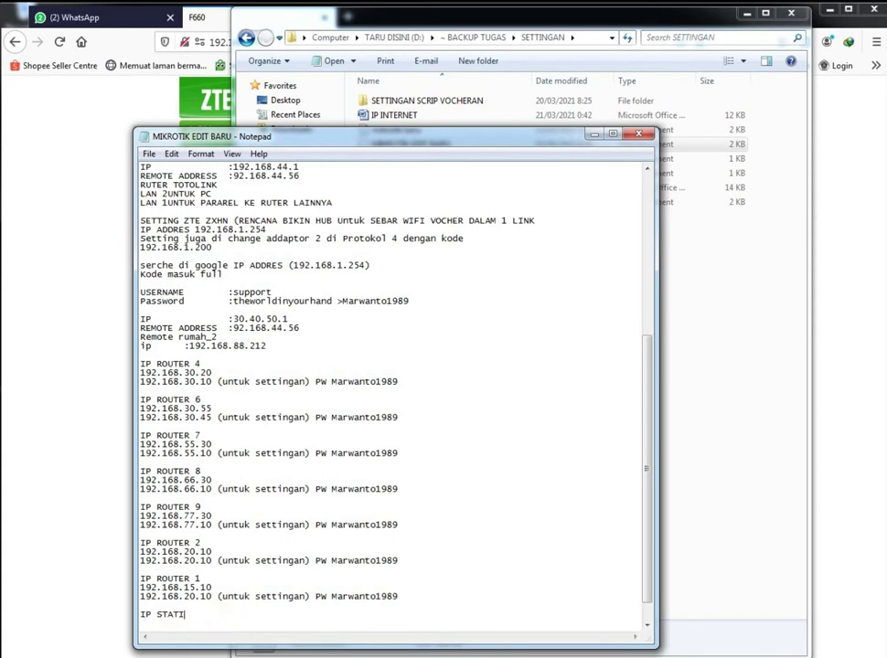
pyautogui.write('K')
pyautogui.press('Return')
pyautogui.write('192.16')
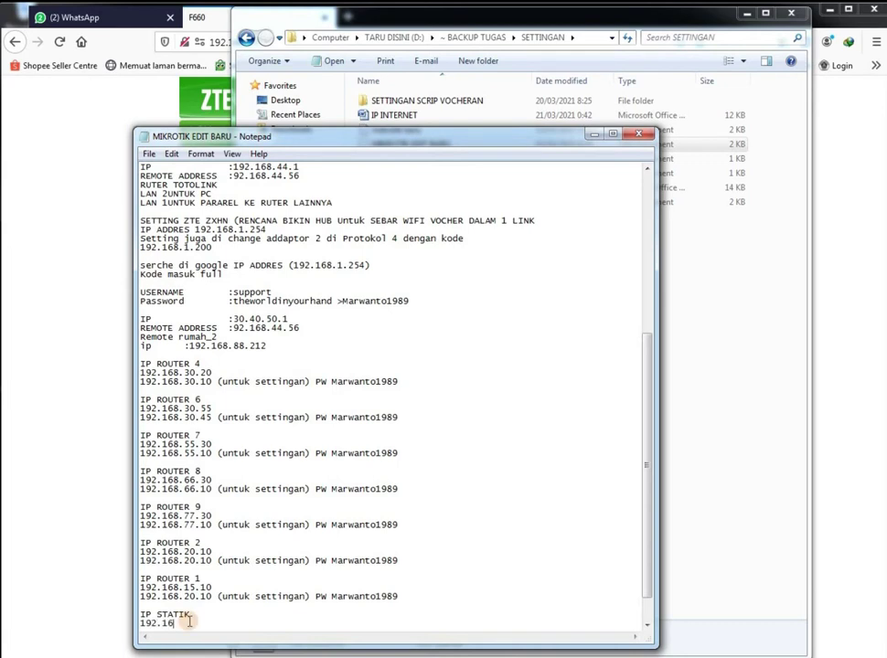
# Edit the IP STATIK line in Notepad so it reads 30.55.65.7
pyautogui.moveTo(650, 380); pyautogui.dragTo(650, 221)
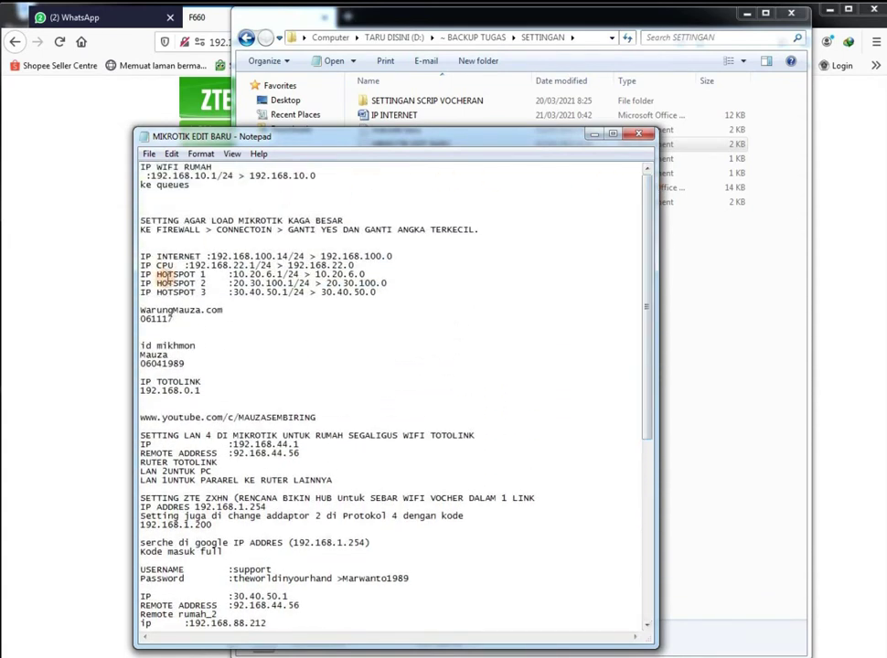
pyautogui.moveTo(233, 292); pyautogui.dragTo(275, 292)
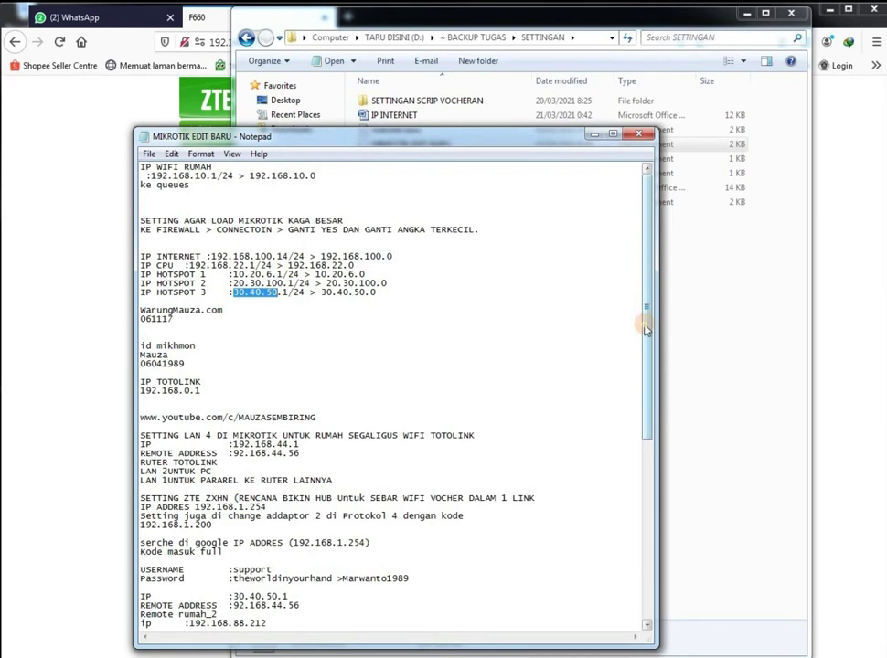
pyautogui.moveTo(646, 329); pyautogui.dragTo(507, 531)
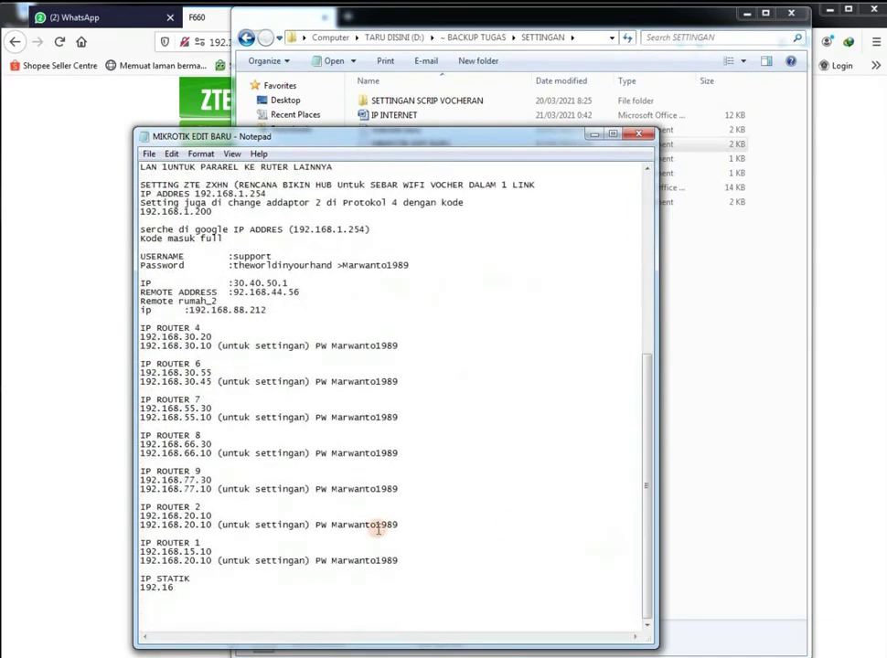
pyautogui.moveTo(174, 588); pyautogui.dragTo(144, 590)
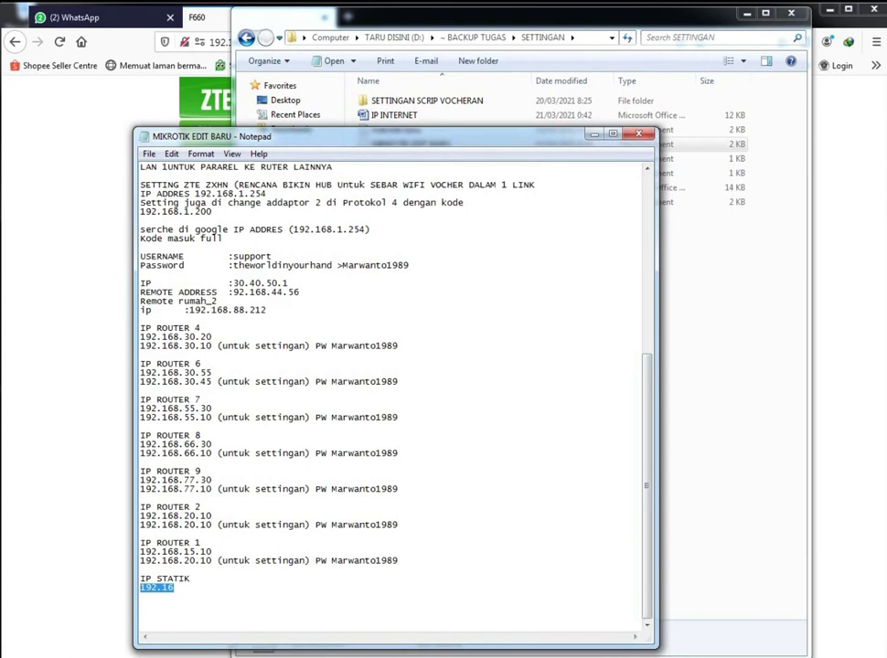
pyautogui.write('30.55.45.')
pyautogui.moveTo(172, 587); pyautogui.dragTo(183, 587)
pyautogui.write('65.')
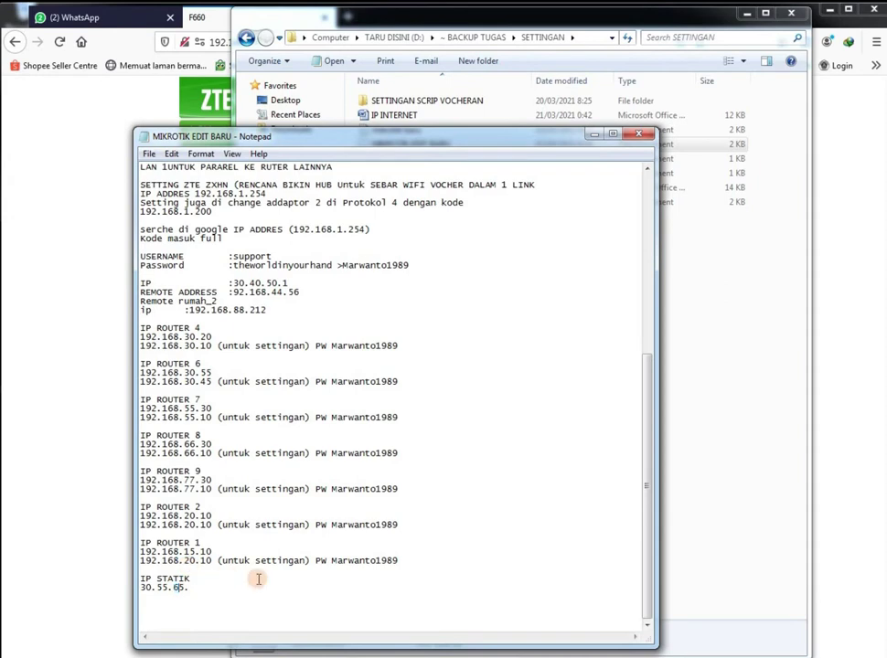
pyautogui.press('End')
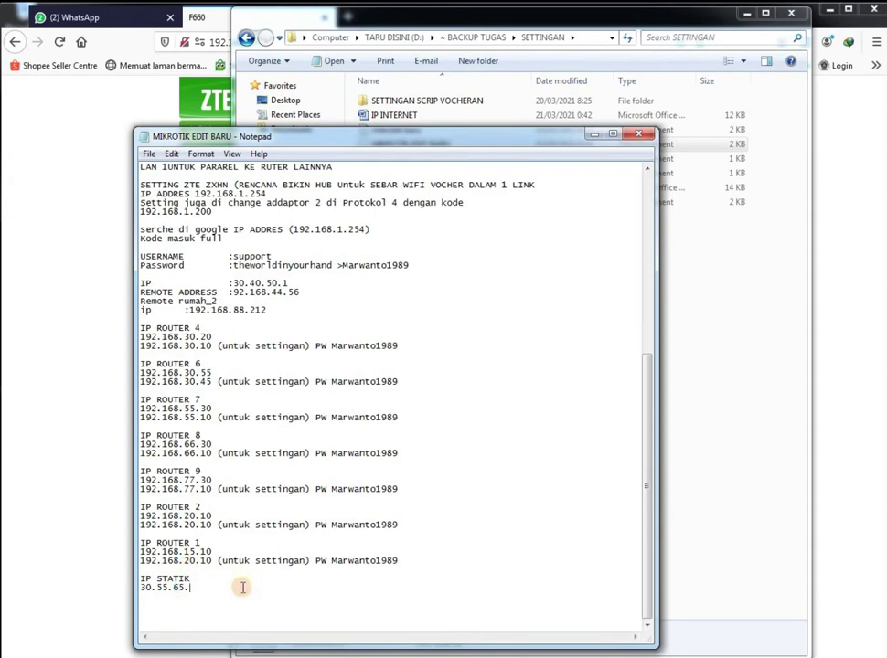
pyautogui.write('7')
# Copy 30.55.65.7 and select the router's current LAN IP Address 192.168.1.1
pyautogui.moveTo(210, 587); pyautogui.dragTo(139, 588)
pyautogui.hotkey('ctrl', 'c')
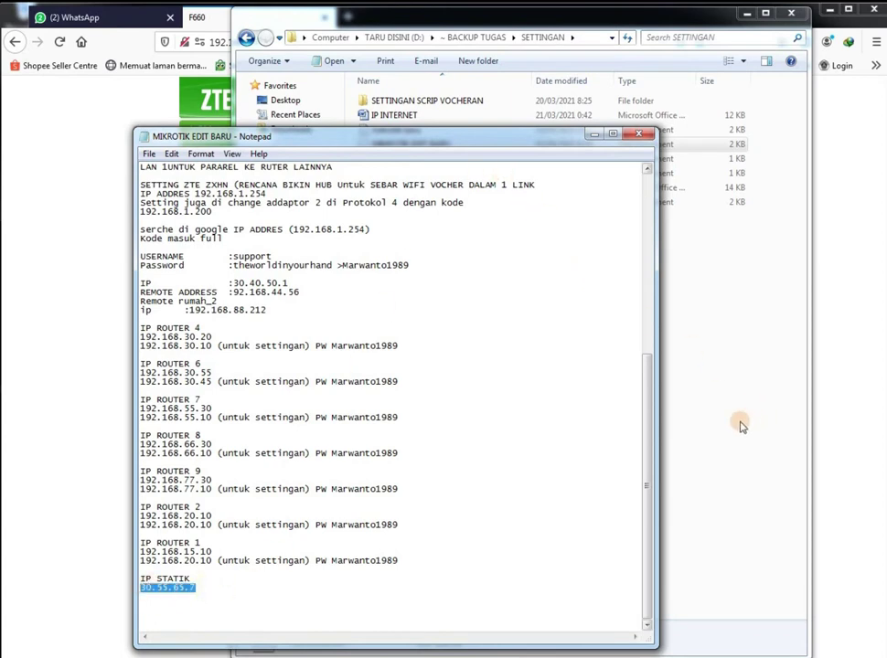
pyautogui.click(91, 631)
pyautogui.moveTo(506, 197); pyautogui.dragTo(414, 197)
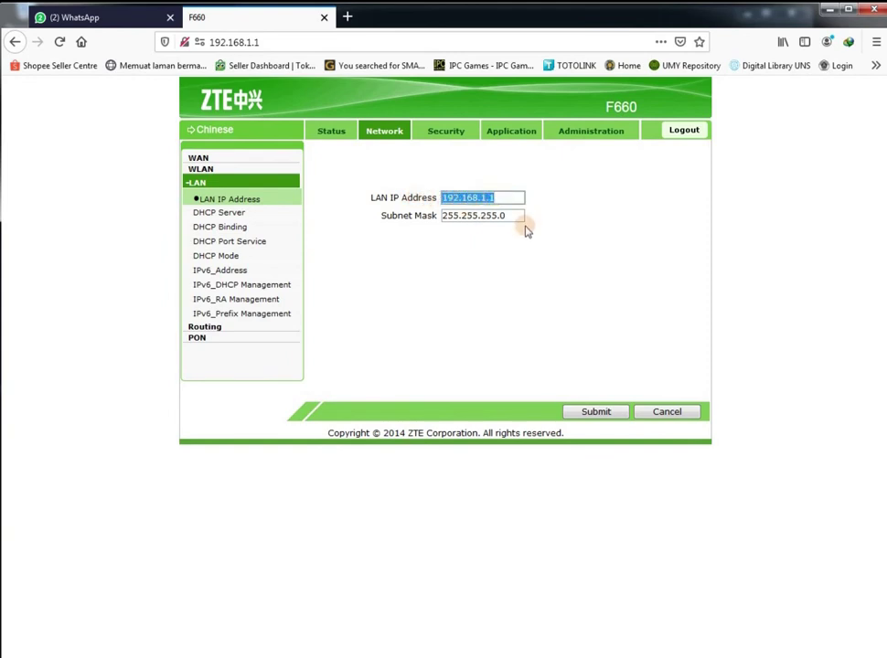
# Replace the LAN IP Address with 30.55.65.7 and submit it to the router
pyautogui.hotkey('ctrl', 'v')
pyautogui.click(599, 417)
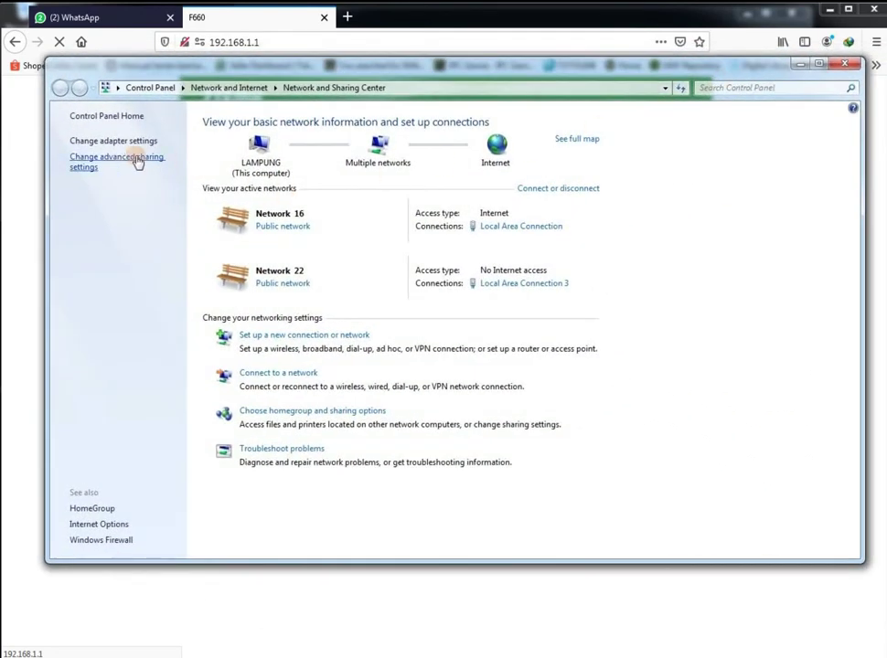
# Bring up the Internet Protocol Version 4 properties of Local Area Connection 3
pyautogui.click(117, 142)
pyautogui.click(305, 158)
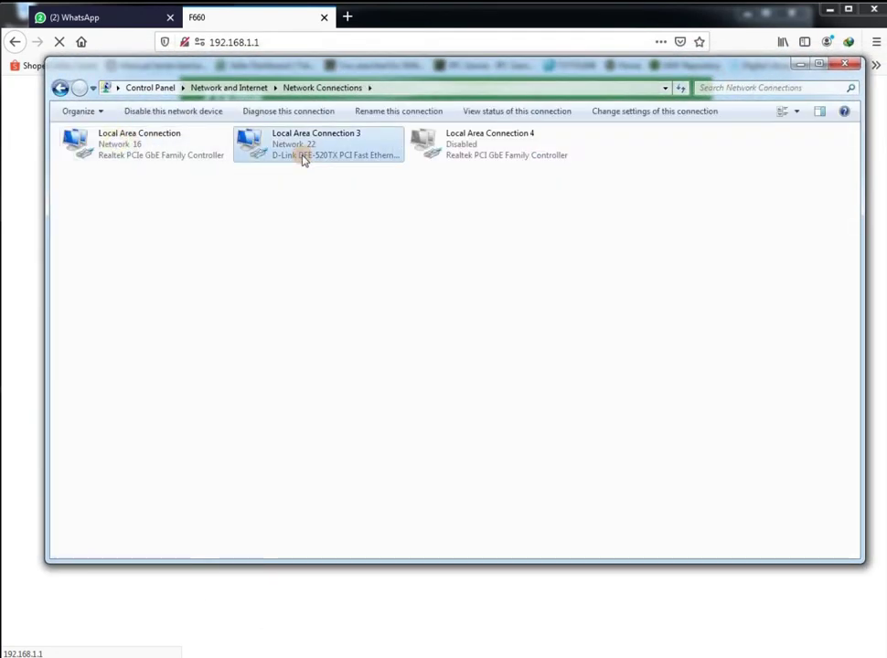
pyautogui.click(283, 33)
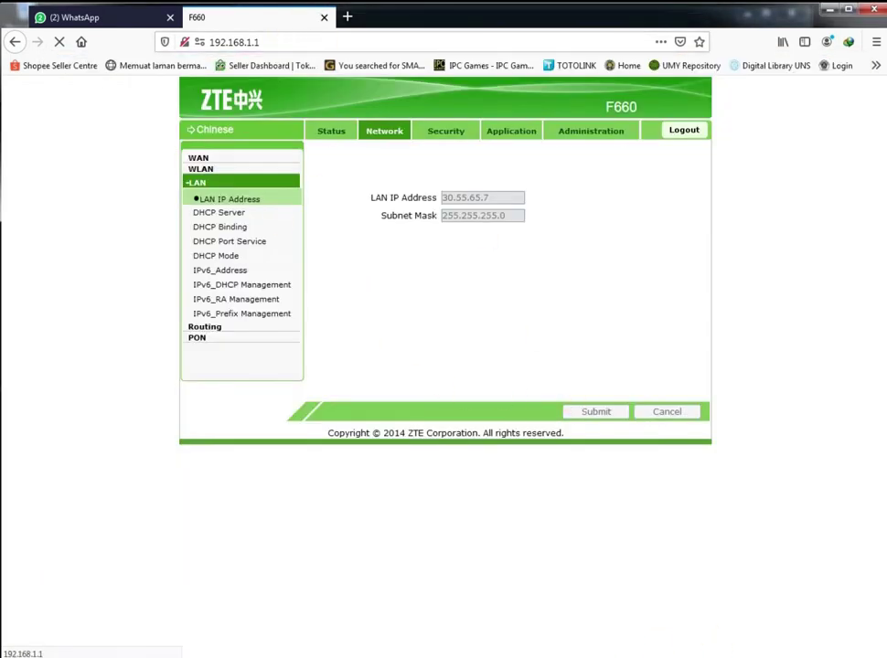
pyautogui.hotkey('alt', 'Tab')
pyautogui.rightClick(289, 154)
pyautogui.click(357, 279)
pyautogui.doubleClick(212, 292)
# Arrange the IPv4 dialog and the IP STATIK notes side by side on screen
pyautogui.moveTo(231, 181); pyautogui.dragTo(480, 198)
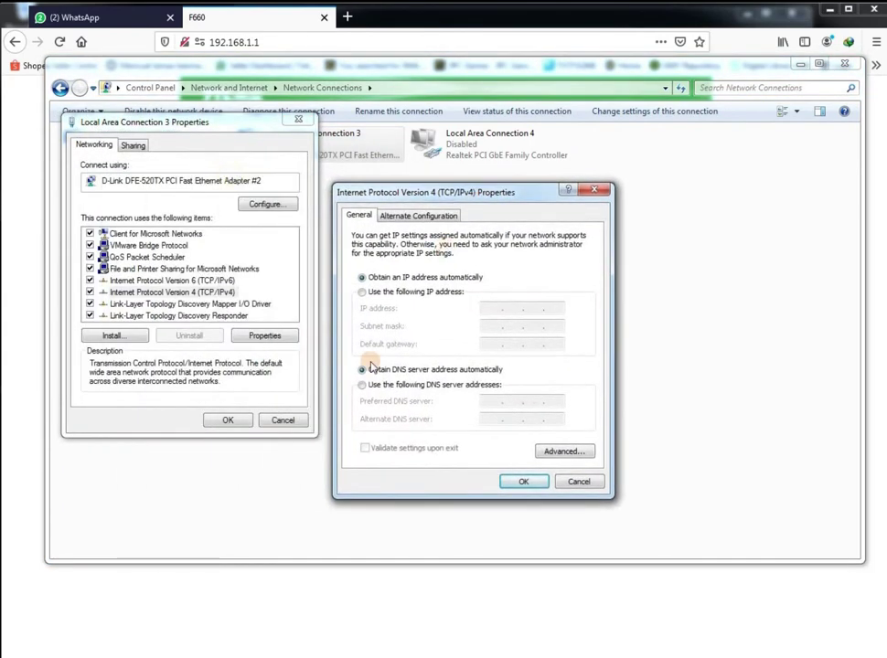
pyautogui.hotkey('alt', 'Tab')
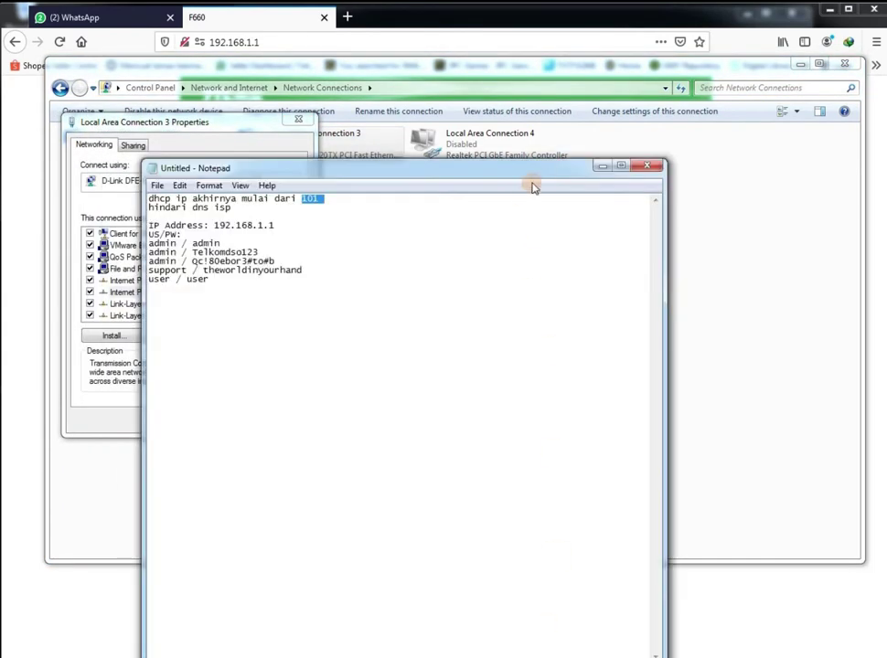
pyautogui.moveTo(547, 172); pyautogui.dragTo(554, 153)
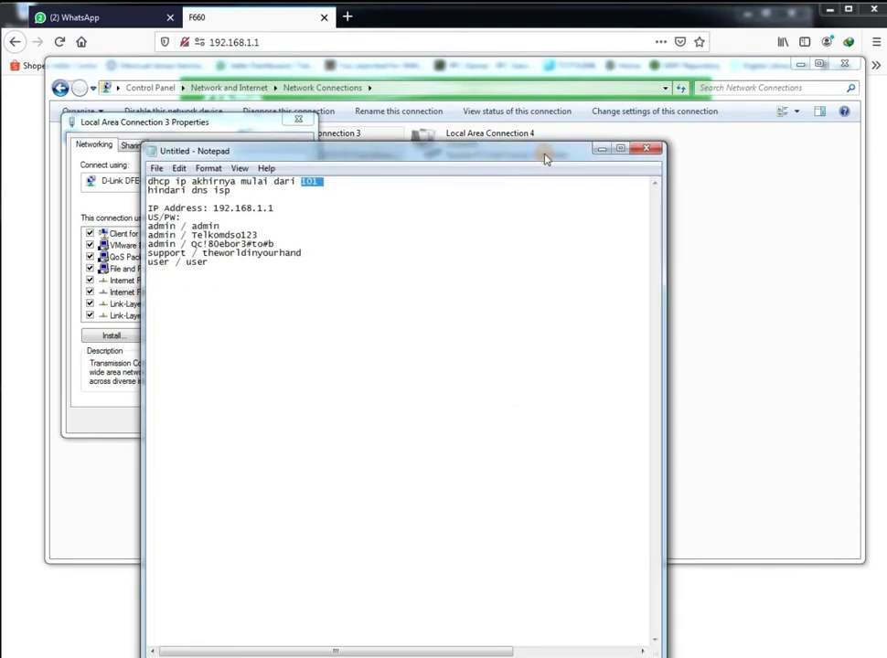
pyautogui.click(599, 148)
pyautogui.click(600, 149)
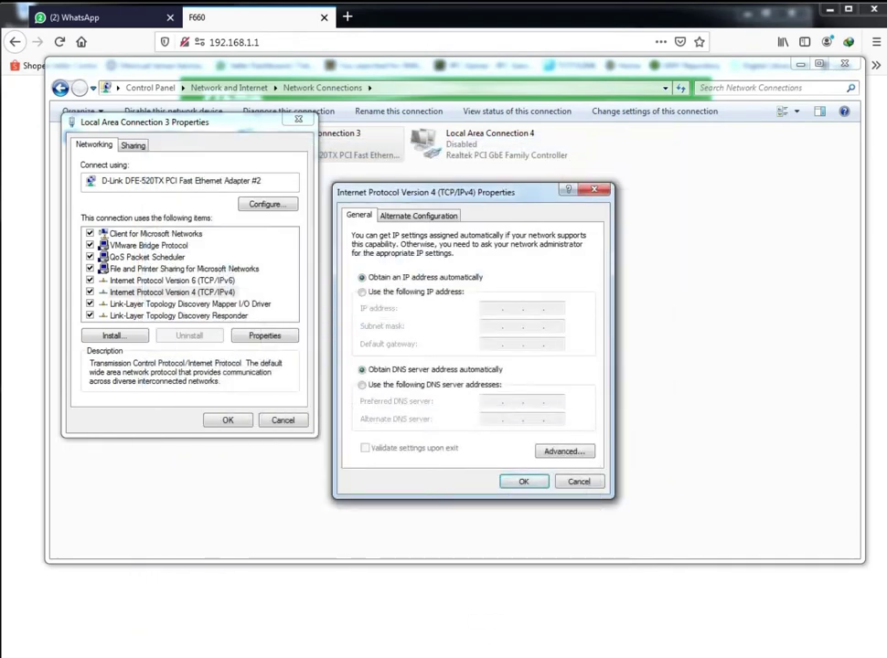
pyautogui.hotkey('alt', 'Tab')
pyautogui.moveTo(512, 137); pyautogui.dragTo(391, 105)
pyautogui.moveTo(558, 190); pyautogui.dragTo(634, 187)
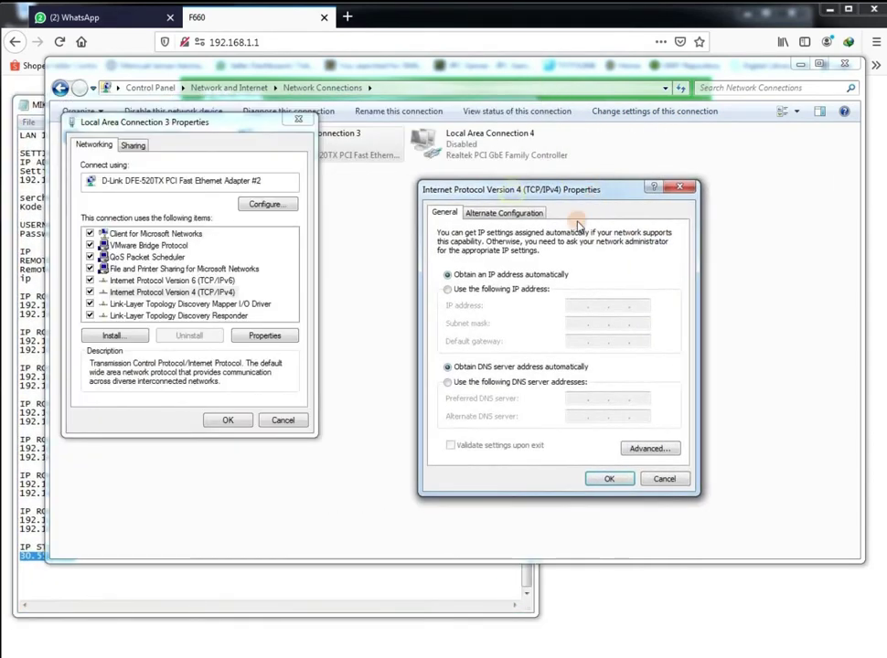
pyautogui.moveTo(27, 104); pyautogui.dragTo(28, 123)
pyautogui.click(551, 192)
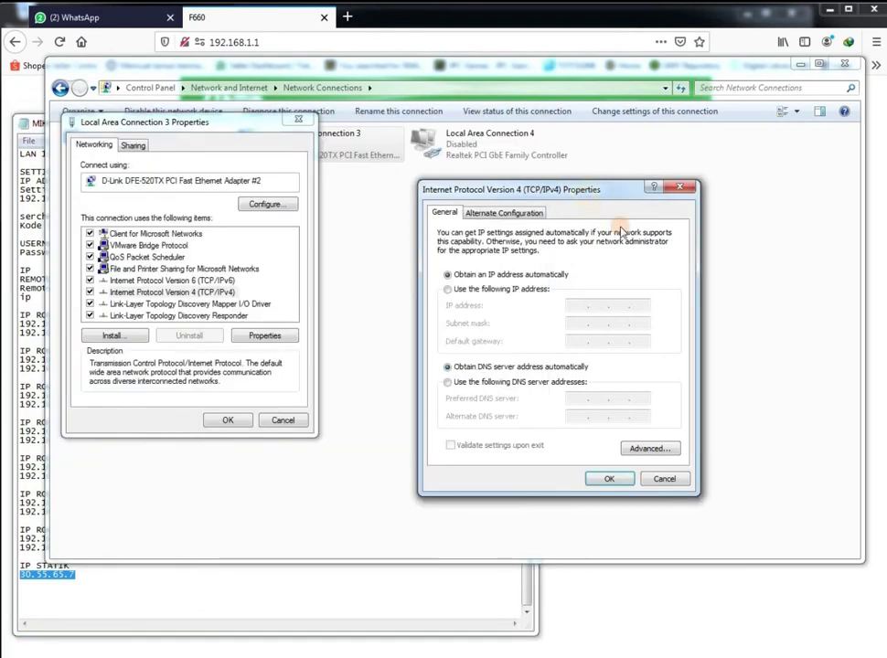
# Set static IP 30.55.65.10 with auto-filled mask 255.0.0.0 and confirm both dialogs
pyautogui.click(567, 290)
pyautogui.click(574, 307)
pyautogui.write('30 . ')
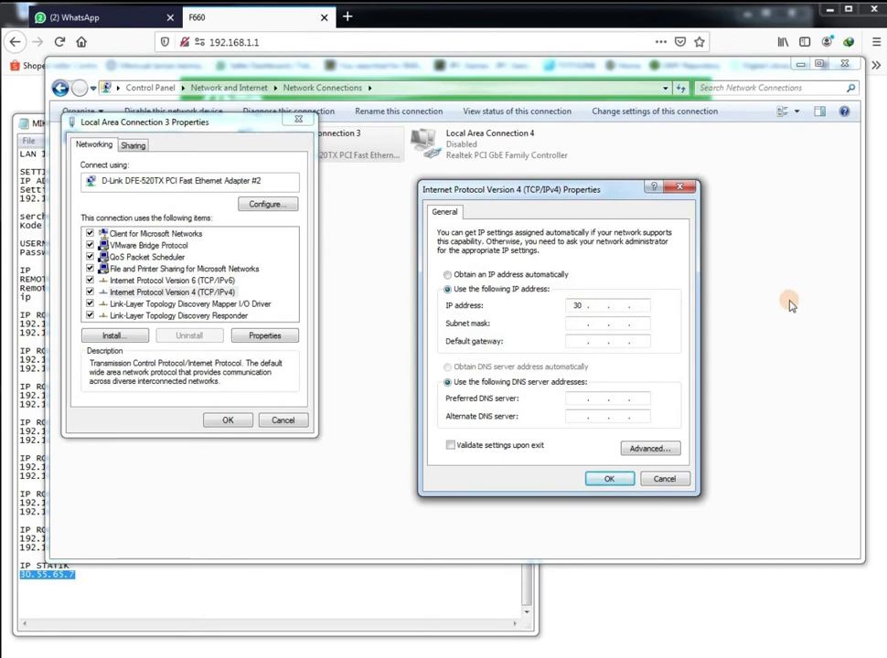
pyautogui.write('55 . ')
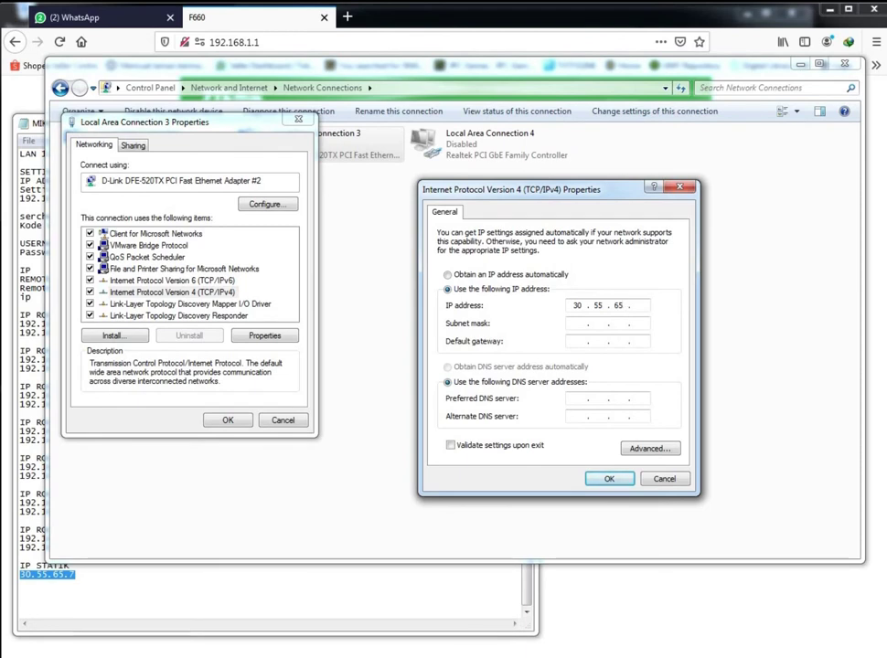
pyautogui.write('65 . 10')
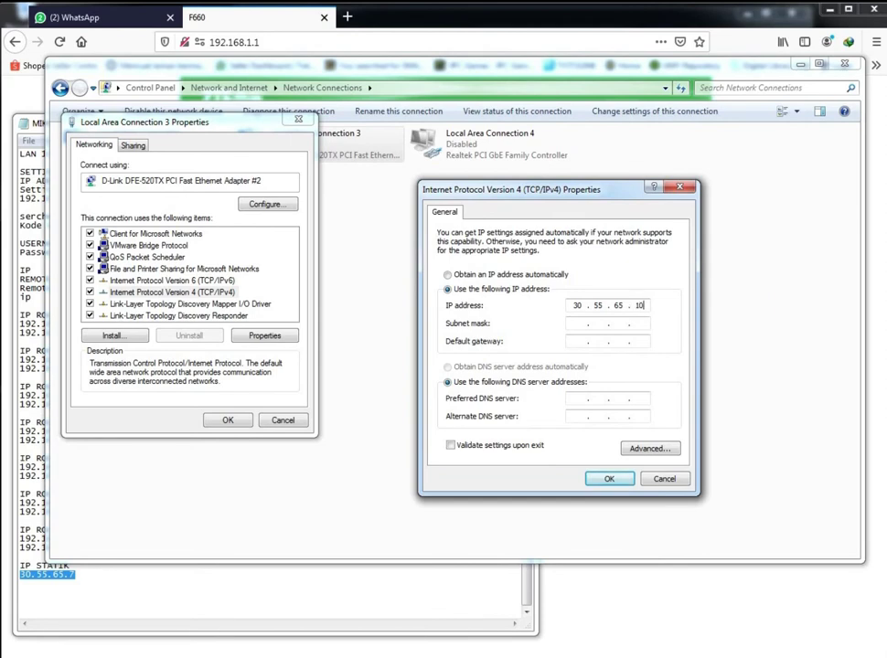
pyautogui.click(638, 332)
pyautogui.click(608, 479)
pyautogui.click(230, 423)
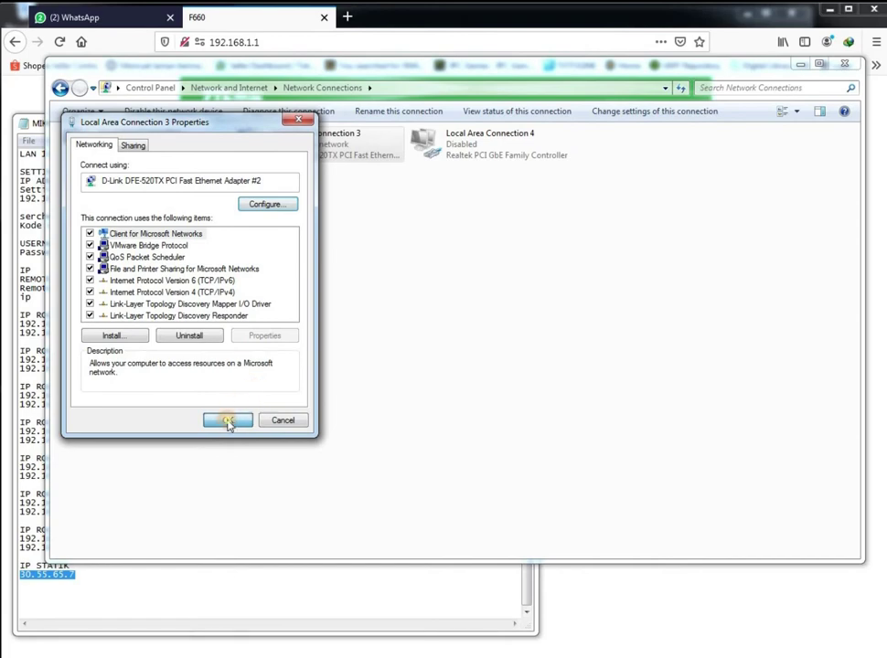
pyautogui.click(229, 421)
# Load 30.55.65.7 in a new Firefox tab and retry it after the login message
pyautogui.click(240, 16)
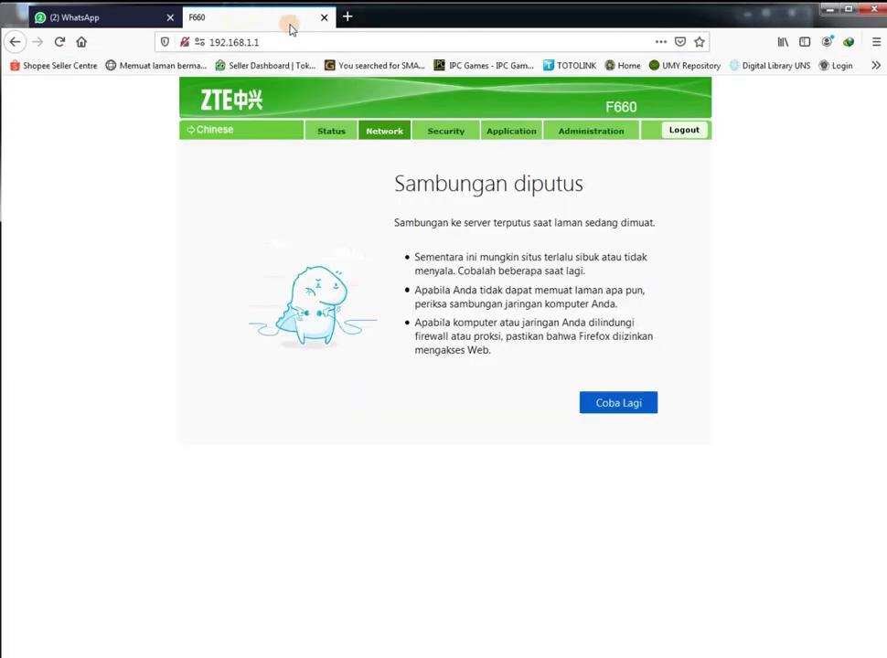
pyautogui.click(346, 16)
pyautogui.hotkey('ctrl', 'v')
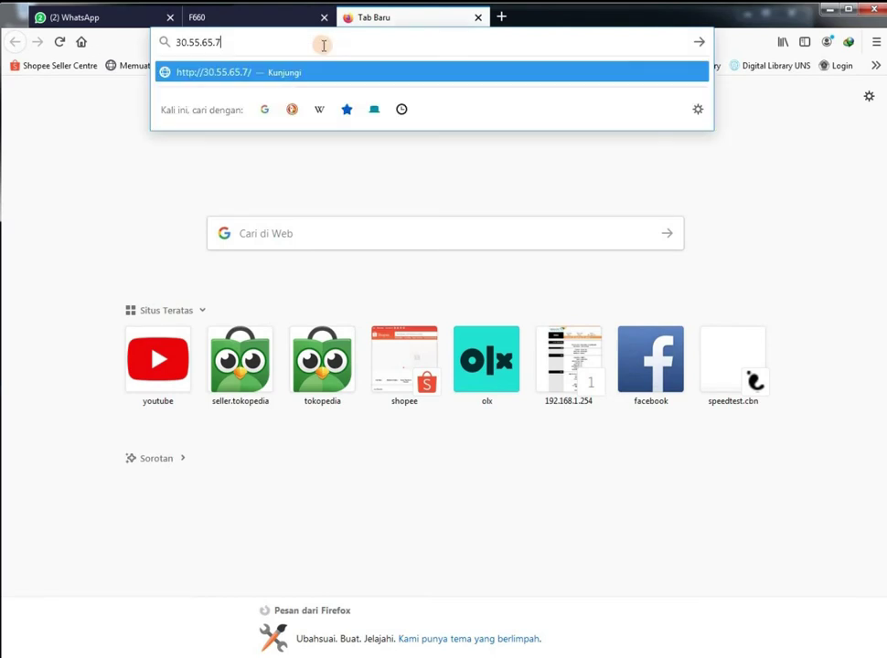
pyautogui.press('Return')
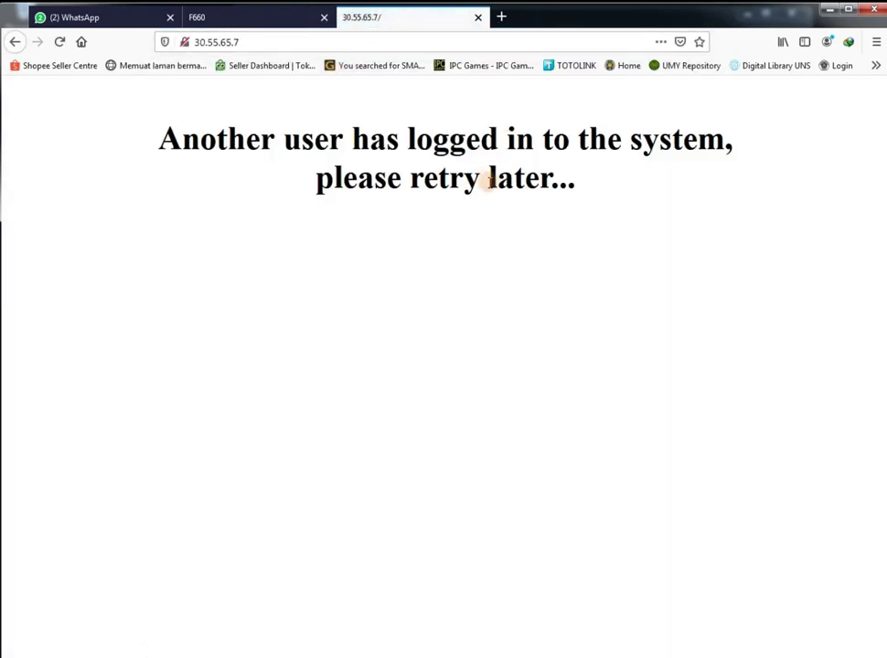
pyautogui.click(307, 43)
pyautogui.click(308, 43)
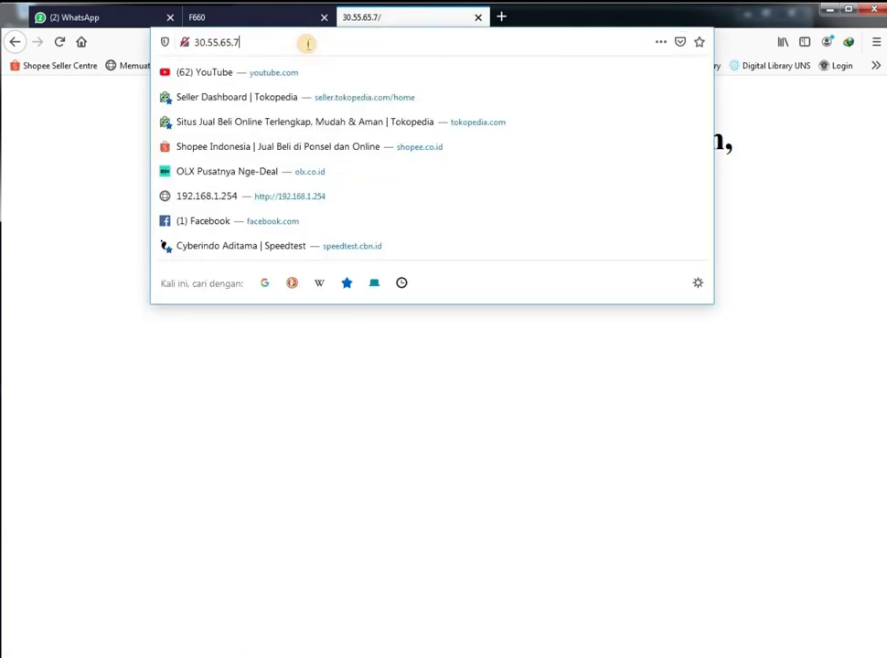
pyautogui.press('Return')
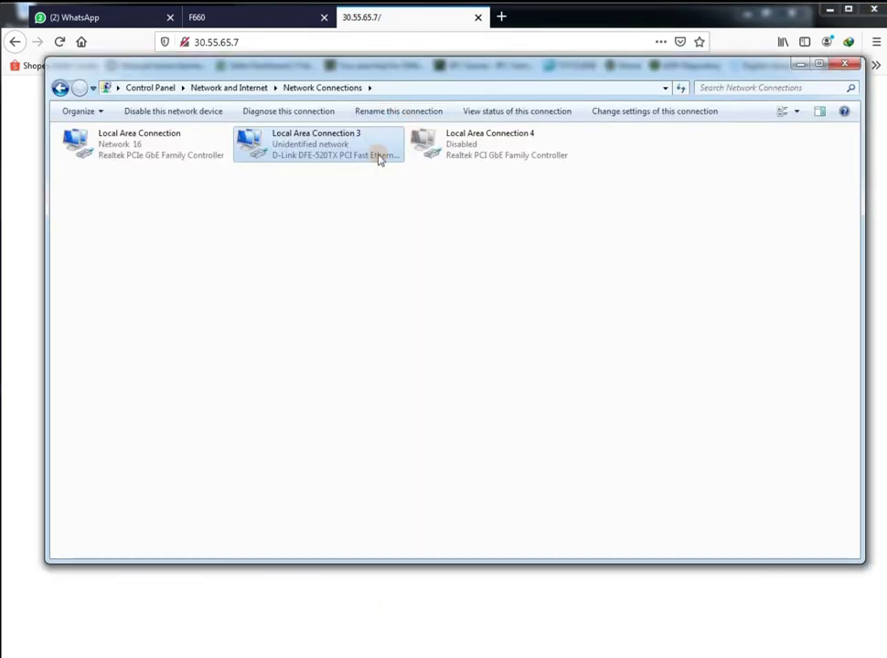
# Revise Local Area Connection 3's IPv4 to IP 30.55.65.10 with mask 255.255.255.0
pyautogui.rightClick(300, 148)
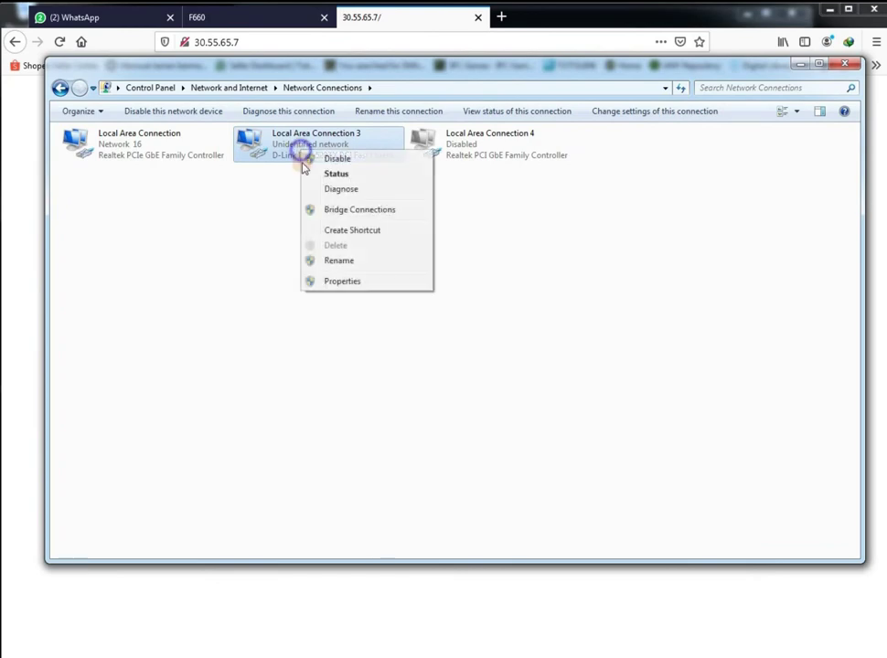
pyautogui.click(343, 282)
pyautogui.doubleClick(224, 292)
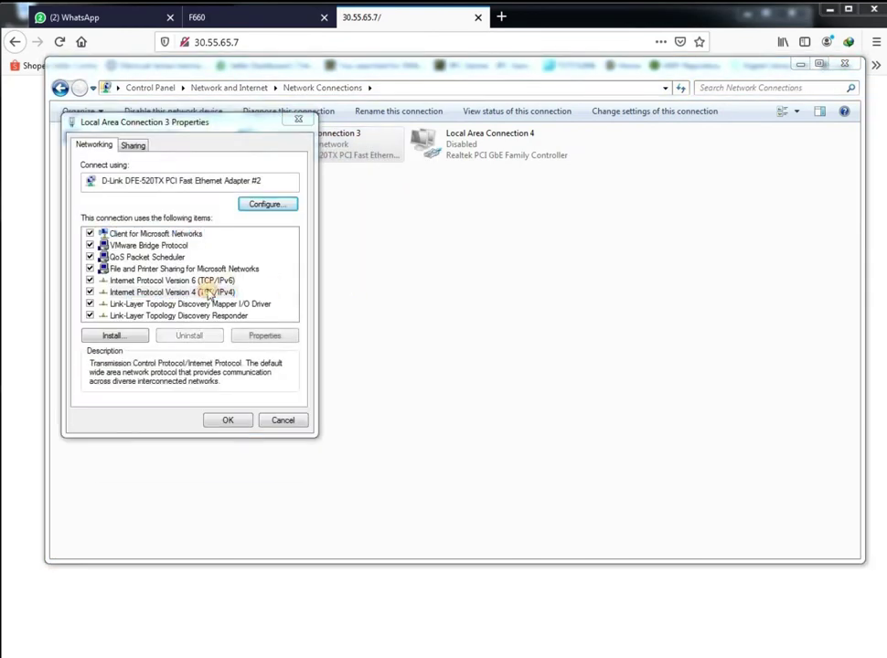
pyautogui.doubleClick(305, 290)
pyautogui.write('20')
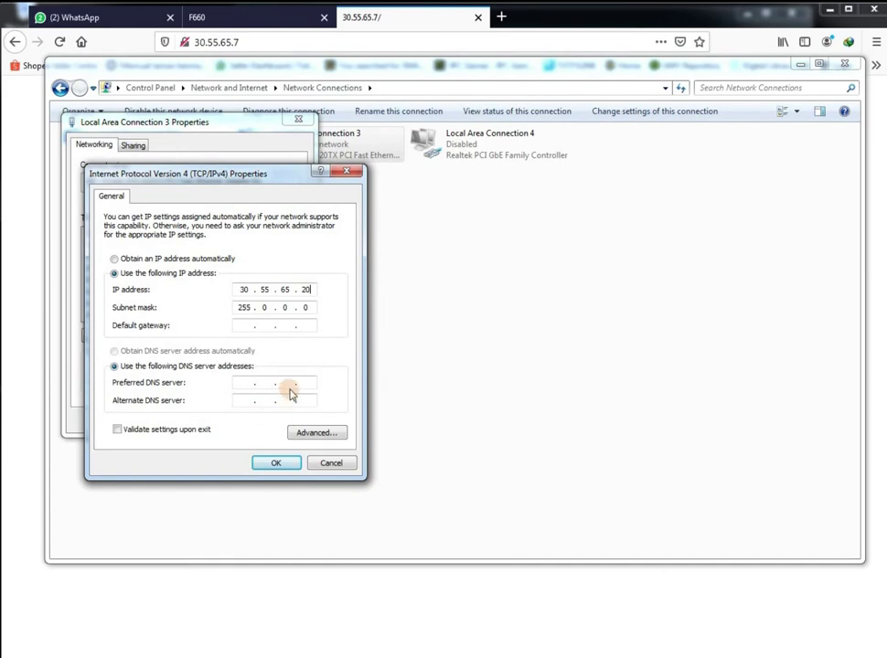
pyautogui.click(265, 307)
pyautogui.write('255 . 255 . 255')
pyautogui.doubleClick(306, 289)
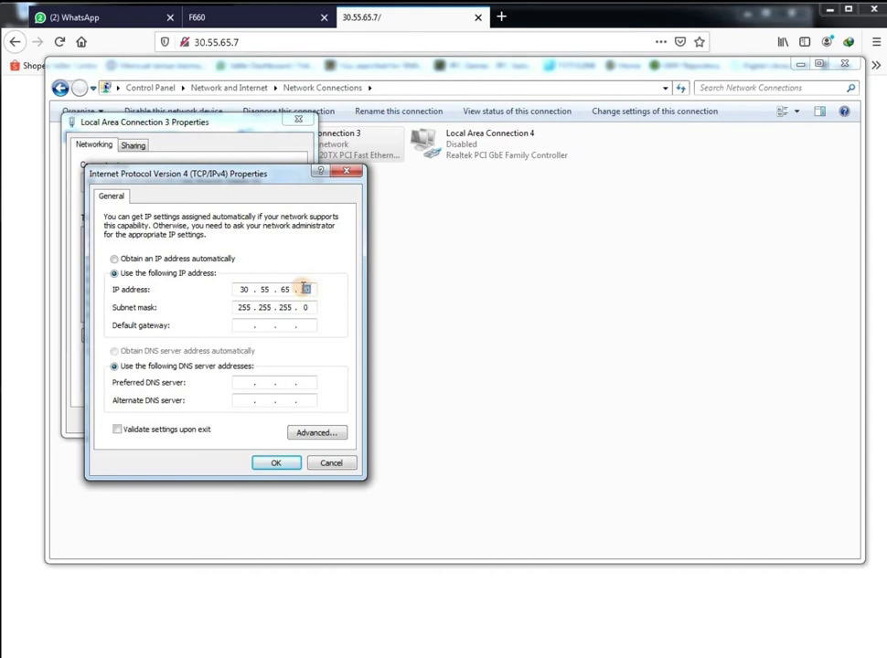
pyautogui.click(275, 463)
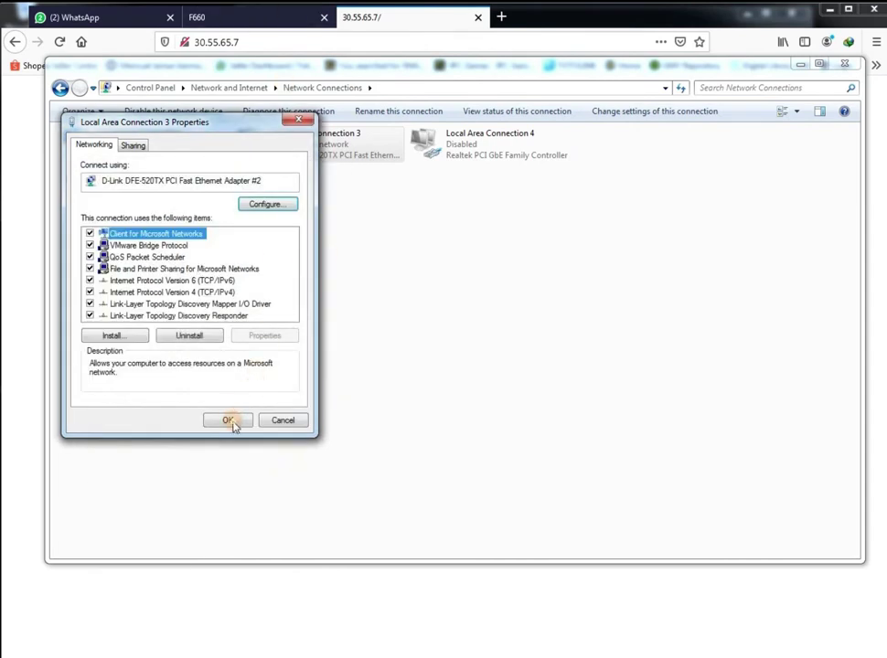
pyautogui.click(227, 420)
# Reload the router page at 30.55.65.7 in Firefox
pyautogui.click(376, 28)
pyautogui.click(366, 42)
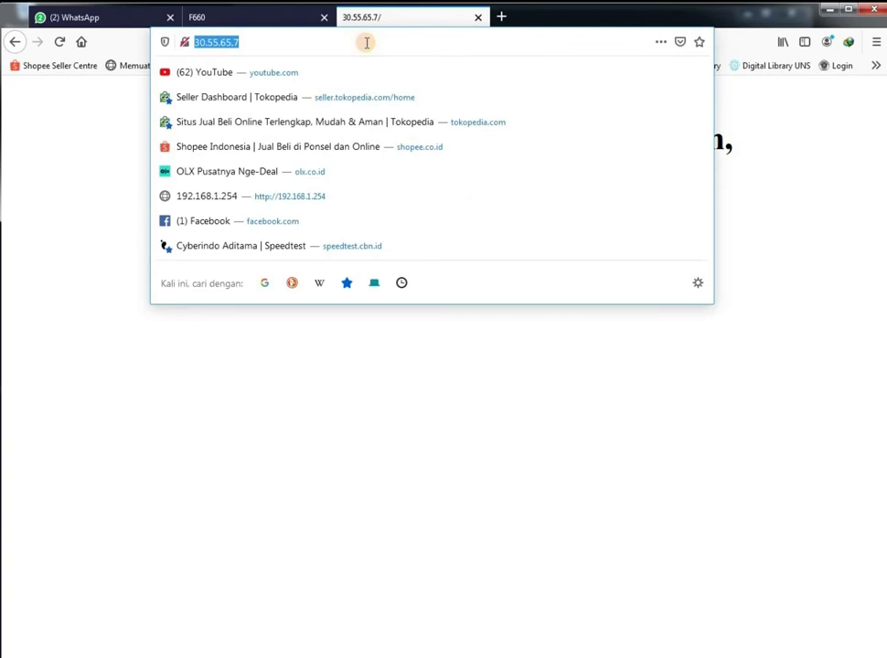
pyautogui.press('Return')
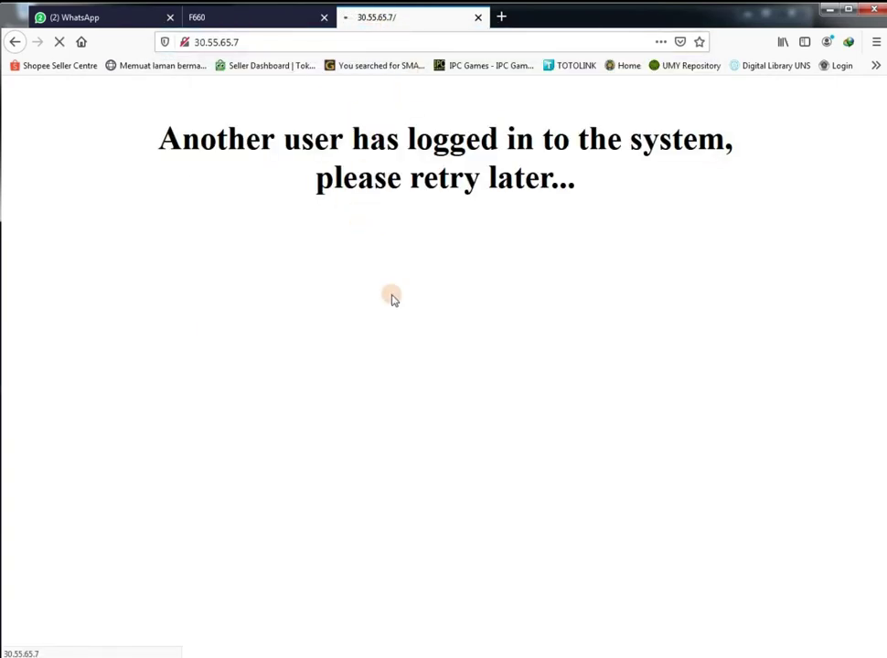
# Recheck Local Area Connection 3's IPv4 settings, confirm them, and return to Firefox
pyautogui.hotkey('alt', 'Tab')
pyautogui.rightClick(297, 149)
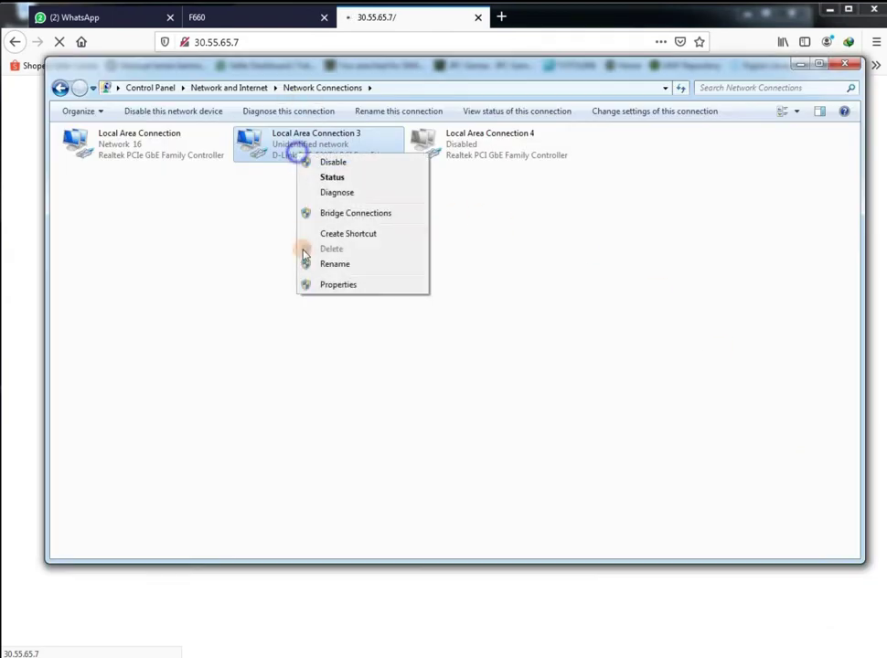
pyautogui.click(346, 286)
pyautogui.click(217, 292)
pyautogui.doubleClick(217, 293)
pyautogui.doubleClick(307, 290)
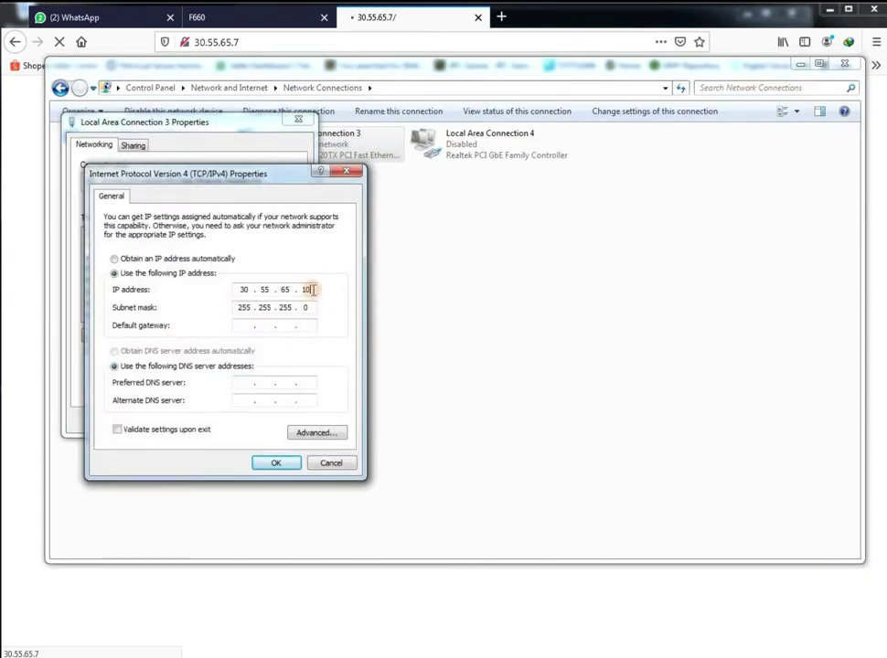
pyautogui.click(277, 462)
pyautogui.click(225, 422)
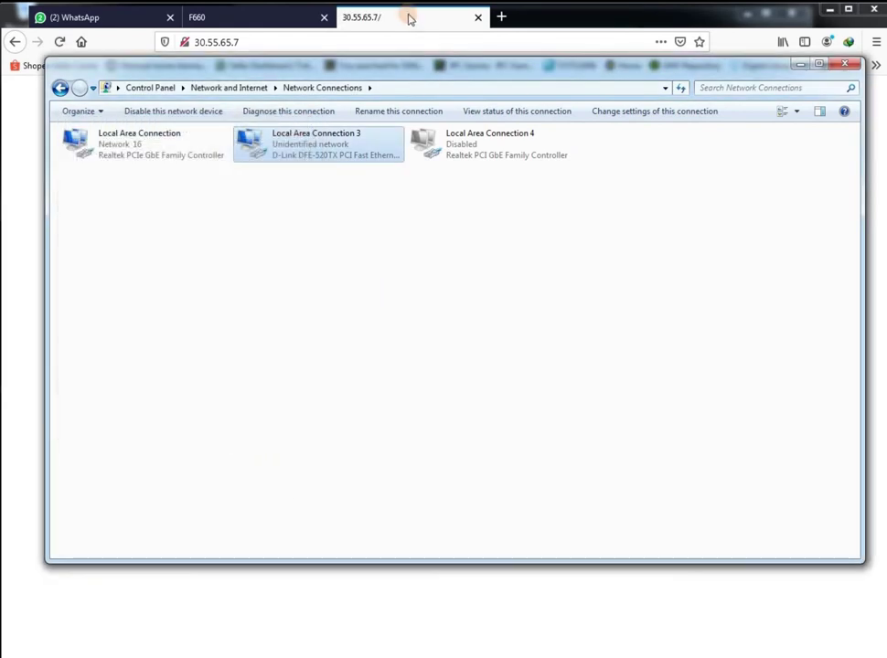
pyautogui.click(406, 15)
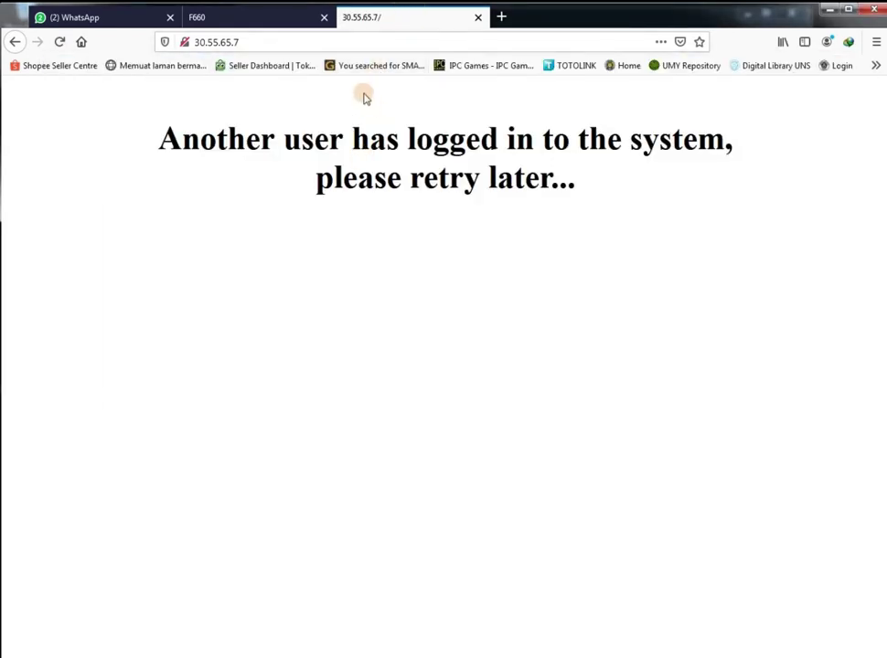
# Retry the router at 30.55.65.7/, which still reports another user logged in
pyautogui.click(315, 46)
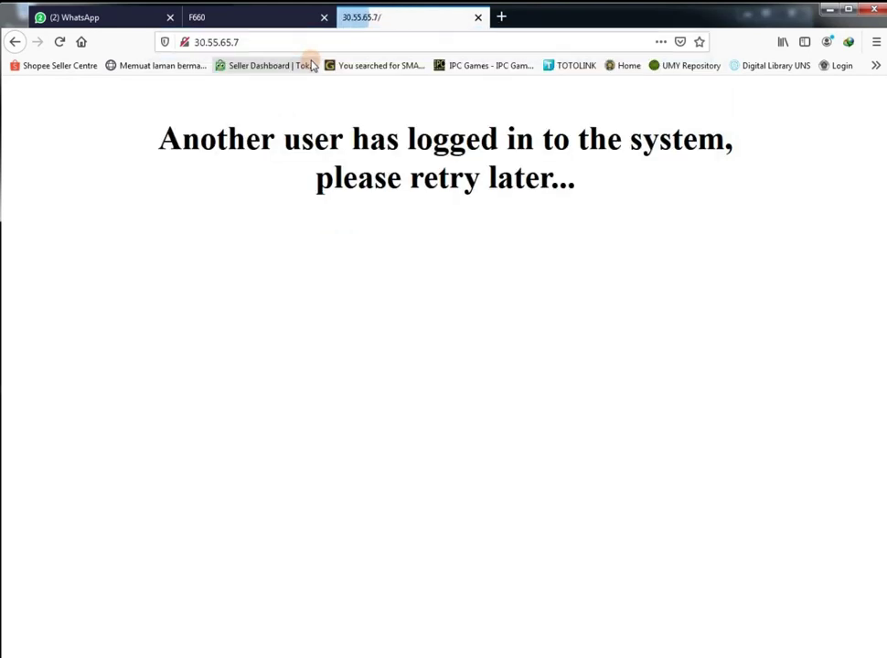
pyautogui.click(258, 42)
pyautogui.click(259, 44)
pyautogui.write('/')
pyautogui.press('Return')
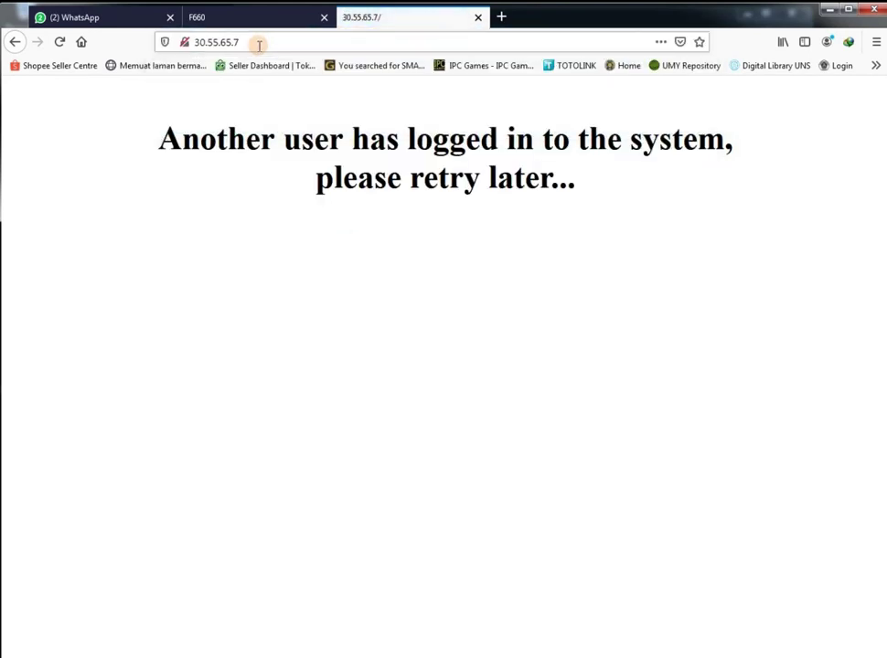
pyautogui.click(259, 43)
pyautogui.click(262, 43)
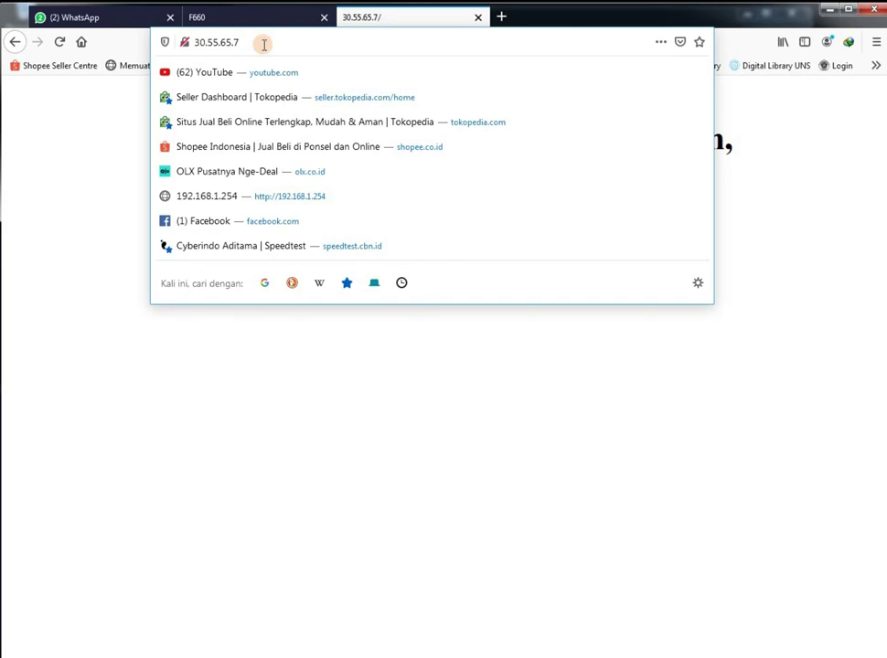
pyautogui.press('Return')
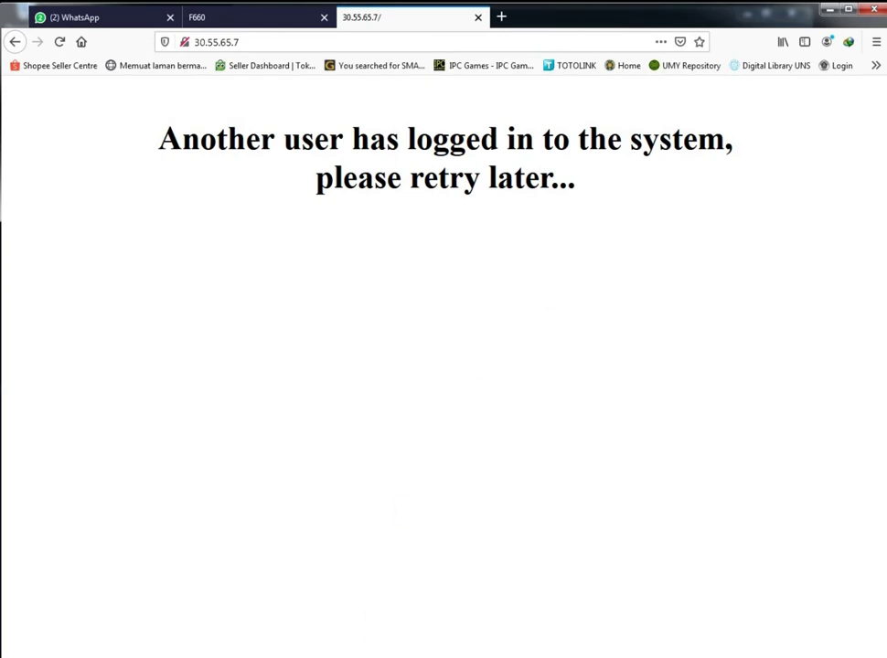
pyautogui.hotkey('alt', 'Tab')
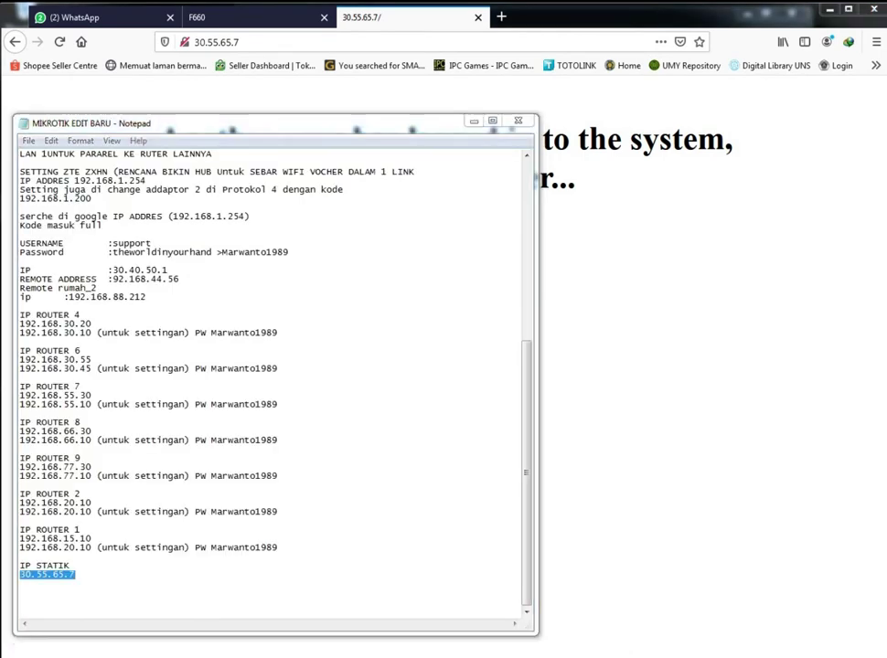
# Add the line 'KAMI MATIKAN RUTERNYA' to the untitled router notes
pyautogui.hotkey('alt', 'Tab')
pyautogui.write('K')
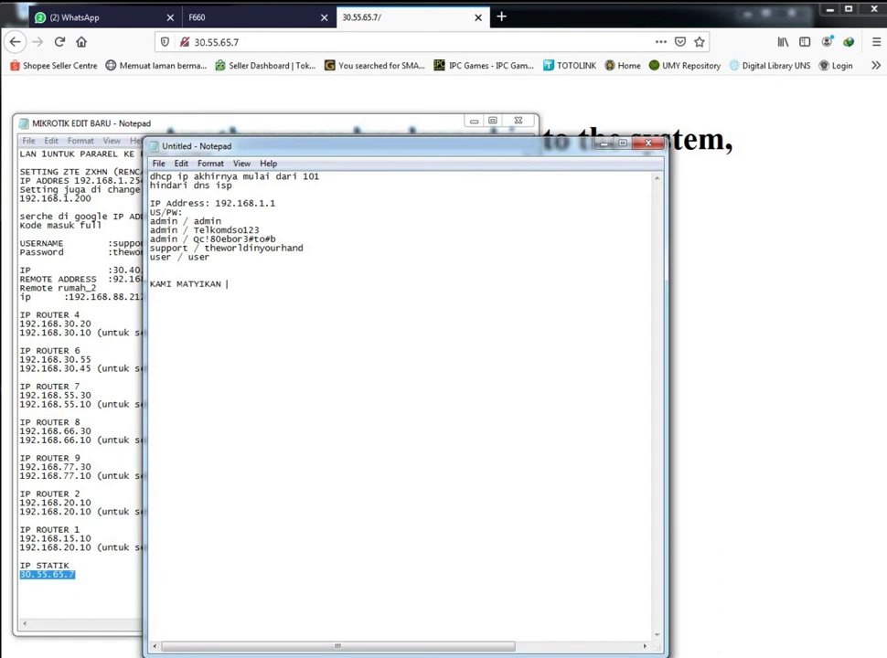
pyautogui.press('BackSpace')
pyautogui.write('I')
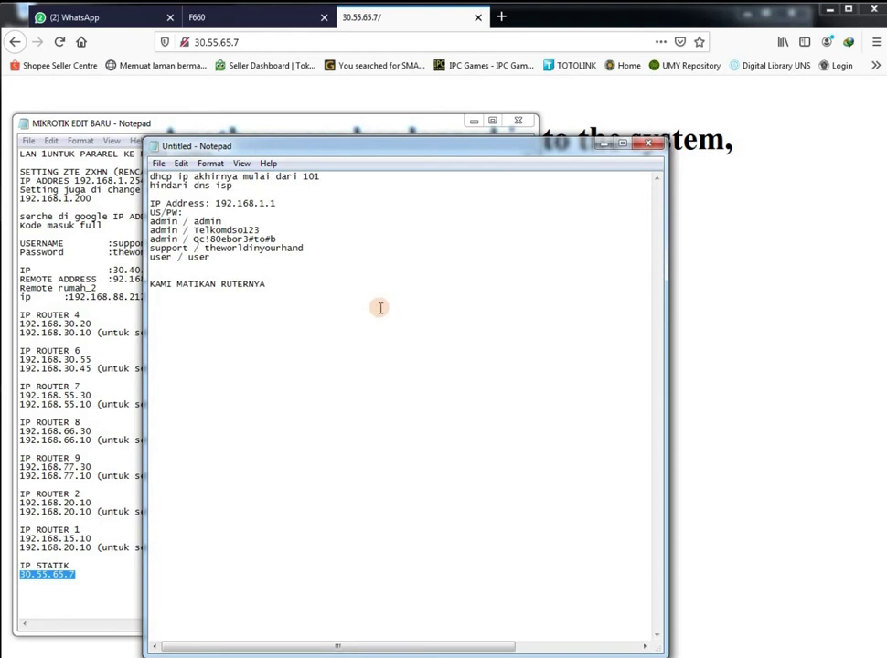
pyautogui.click(459, 100)
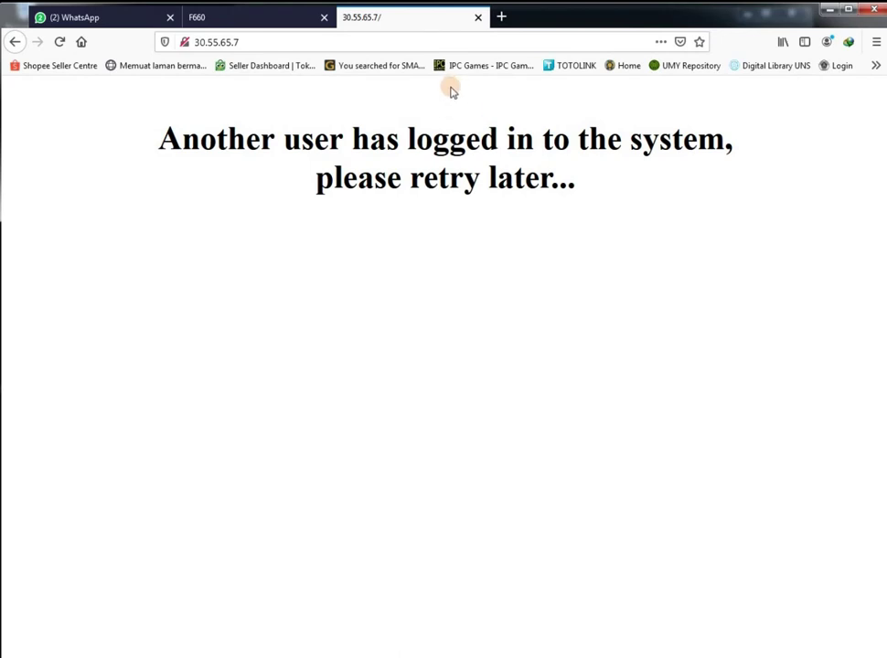
# Retry 30.55.65.7, then try the address 30.55.65.7/kunjungi
pyautogui.click(312, 43)
pyautogui.click(313, 47)
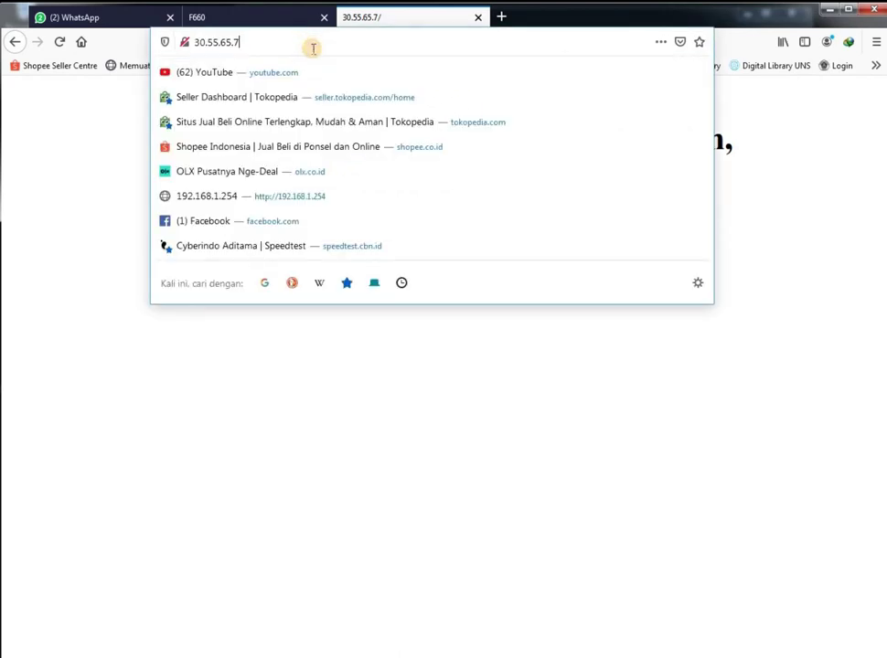
pyautogui.press('Return')
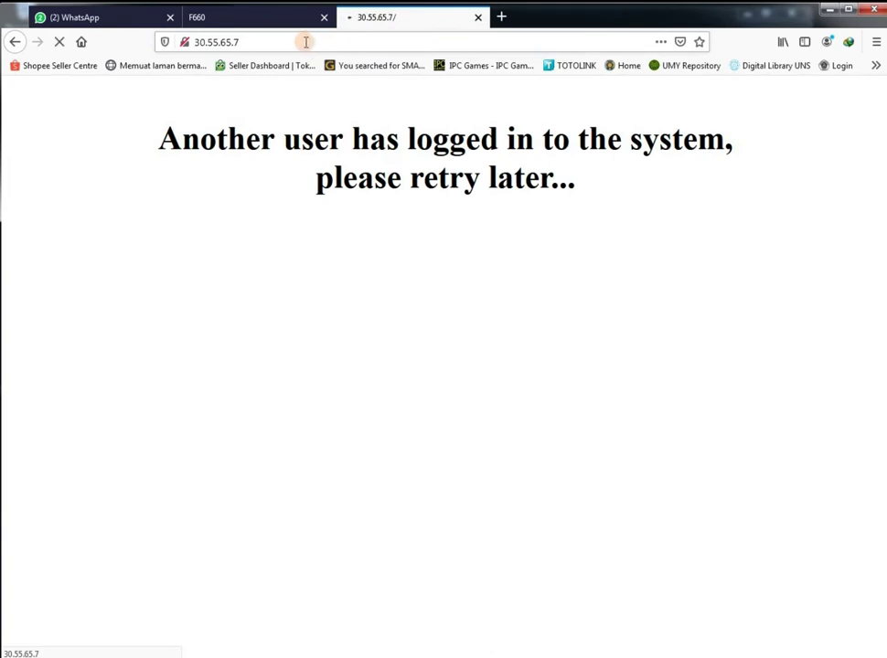
pyautogui.click(311, 41)
pyautogui.doubleClick(311, 40)
pyautogui.tripleClick(313, 41)
pyautogui.doubleClick(313, 42)
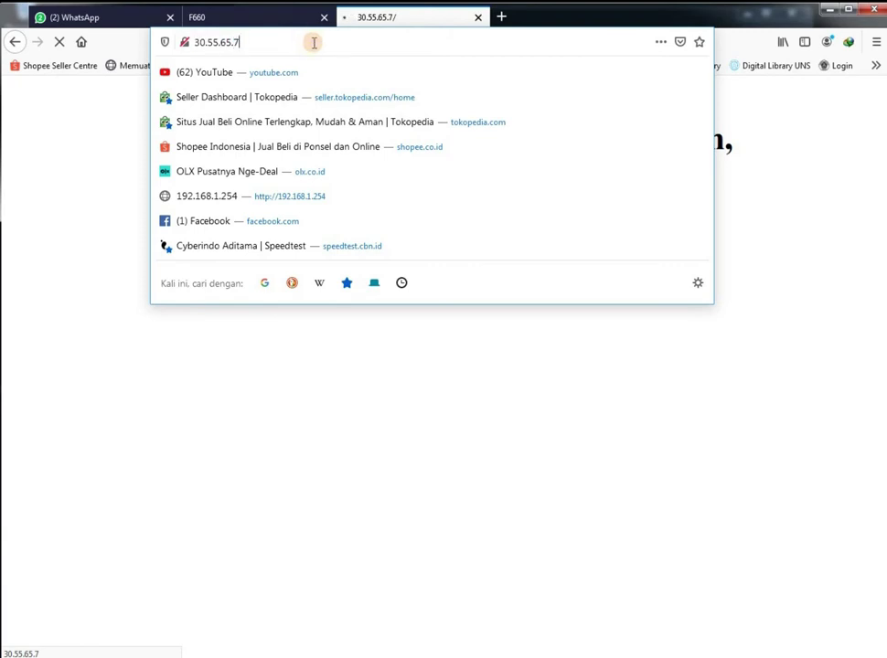
pyautogui.write('/KUNJUNGI')
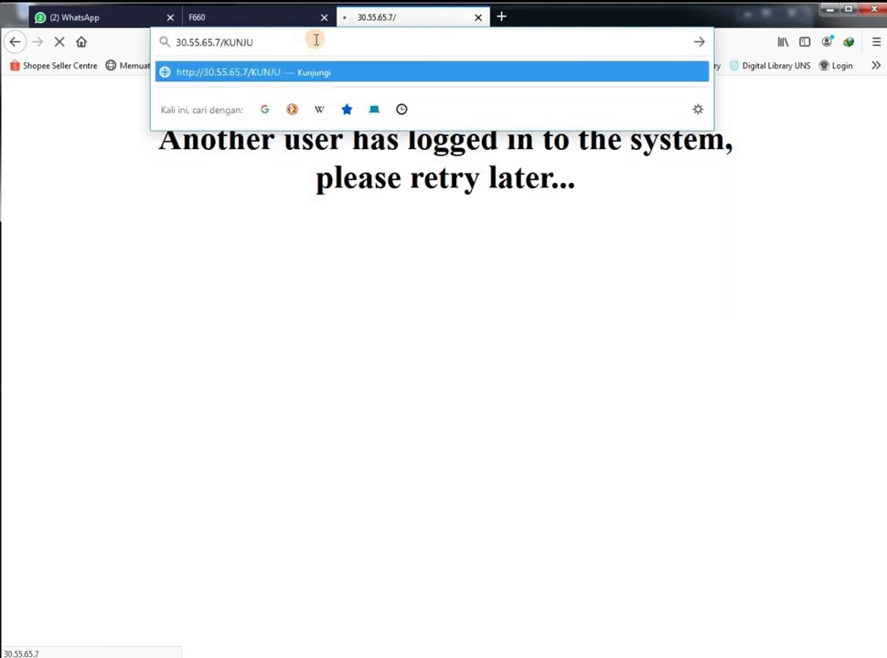
pyautogui.press('BackSpace')
pyautogui.press('BackSpace')
pyautogui.press('BackSpace')
pyautogui.press('BackSpace')
pyautogui.press('BackSpace')
pyautogui.press('BackSpace')
pyautogui.press('BackSpace')
pyautogui.press('BackSpace')
pyautogui.write('kunjungi')
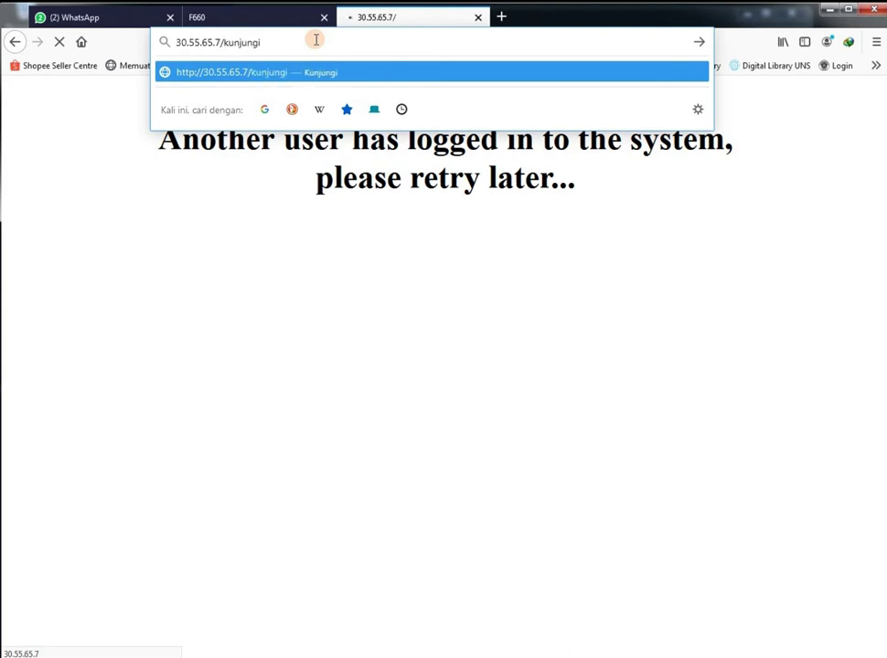
pyautogui.press('Return')
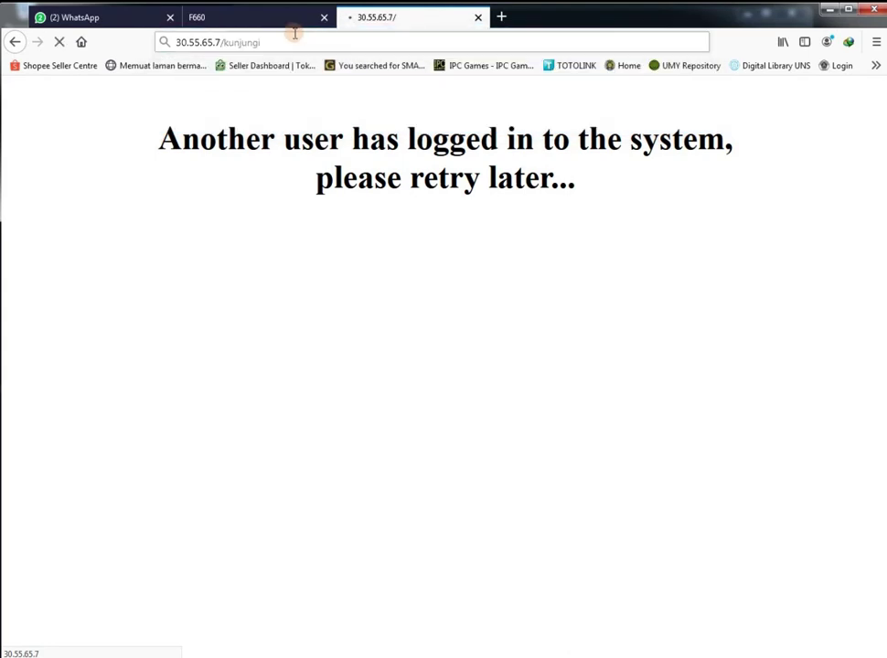
# Reload the F660 router tab, which now shows a connection-dropped error
pyautogui.click(279, 18)
pyautogui.click(336, 43)
pyautogui.press('Return')
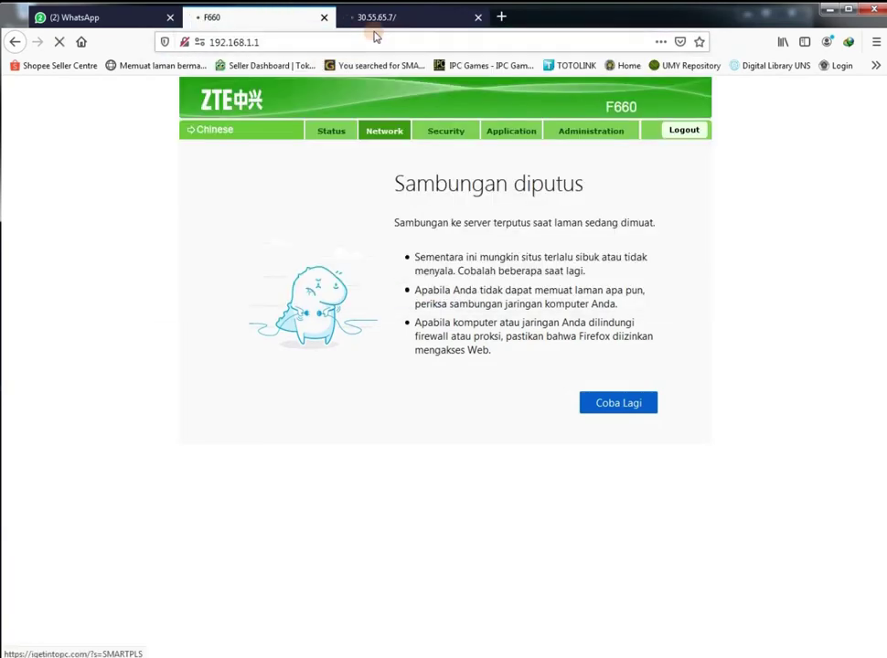
pyautogui.click(387, 18)
pyautogui.click(301, 18)
pyautogui.click(400, 20)
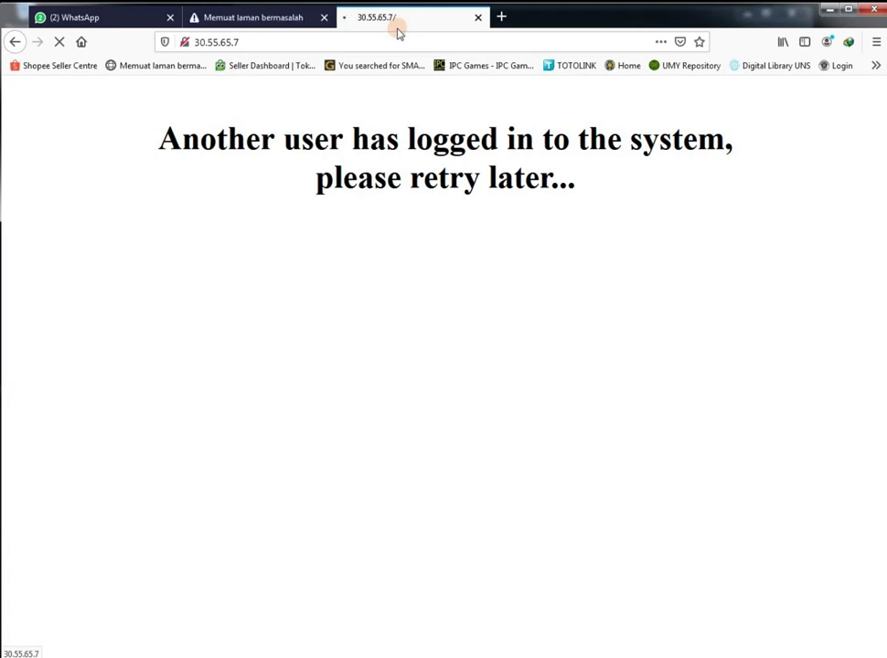
# Try the address 30.55.65.1, then close that tab
pyautogui.click(274, 43)
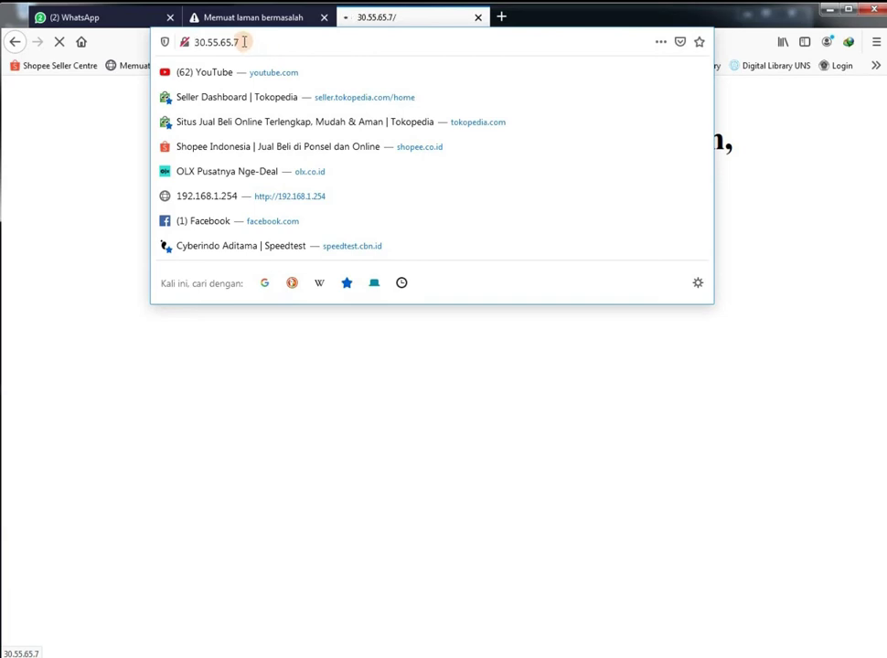
pyautogui.write('1')
pyautogui.press('Return')
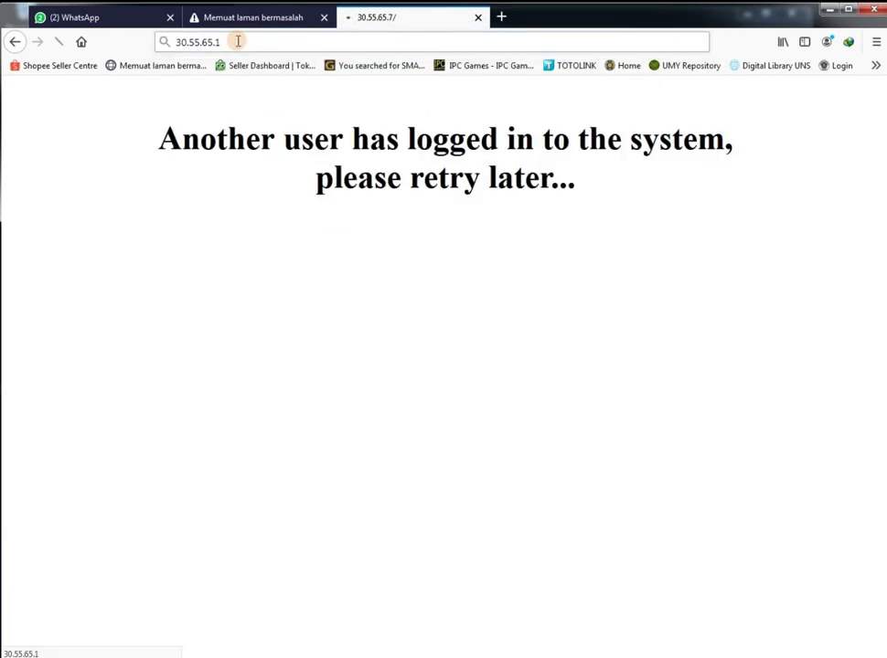
pyautogui.click(477, 17)
# Start a blank new Firefox tab and consult the untitled router notes before returning to it
pyautogui.click(349, 17)
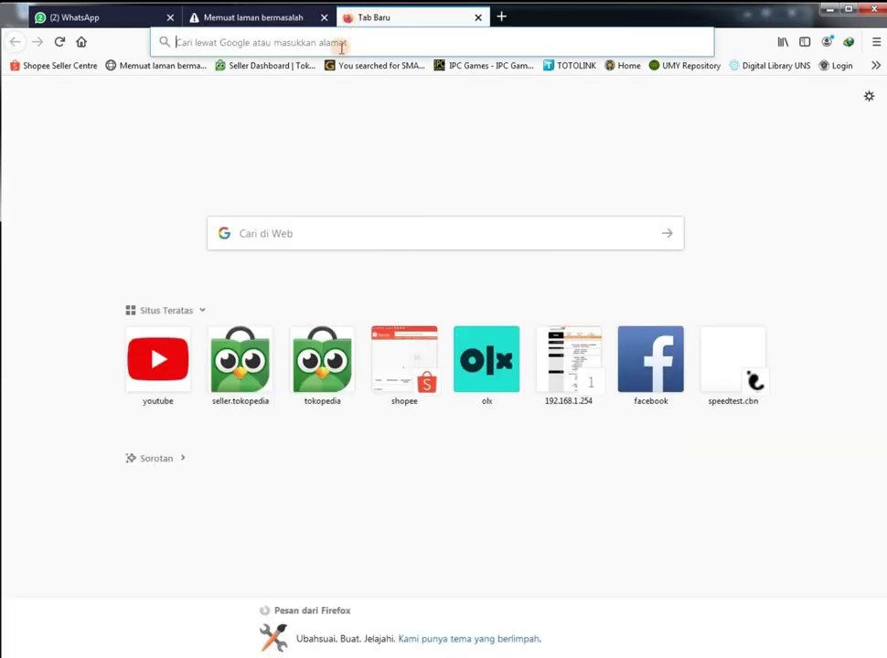
pyautogui.click(258, 37)
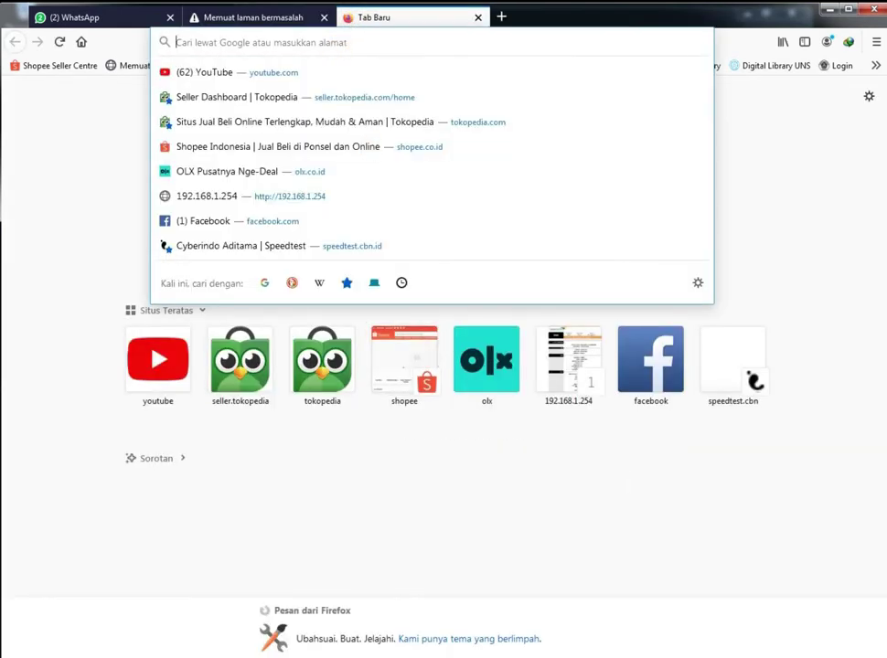
pyautogui.hotkey('alt', 'Tab')
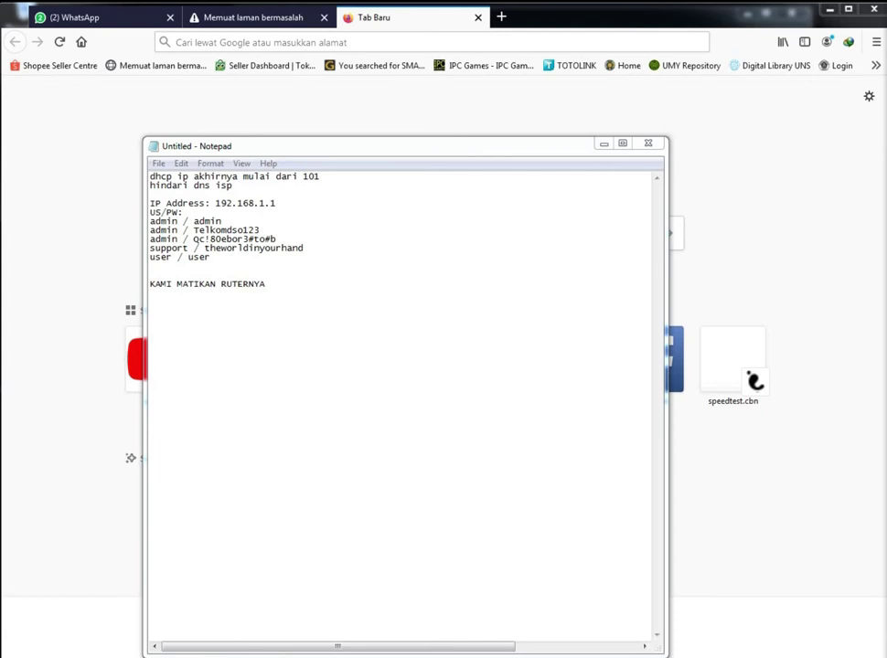
pyautogui.click(502, 159)
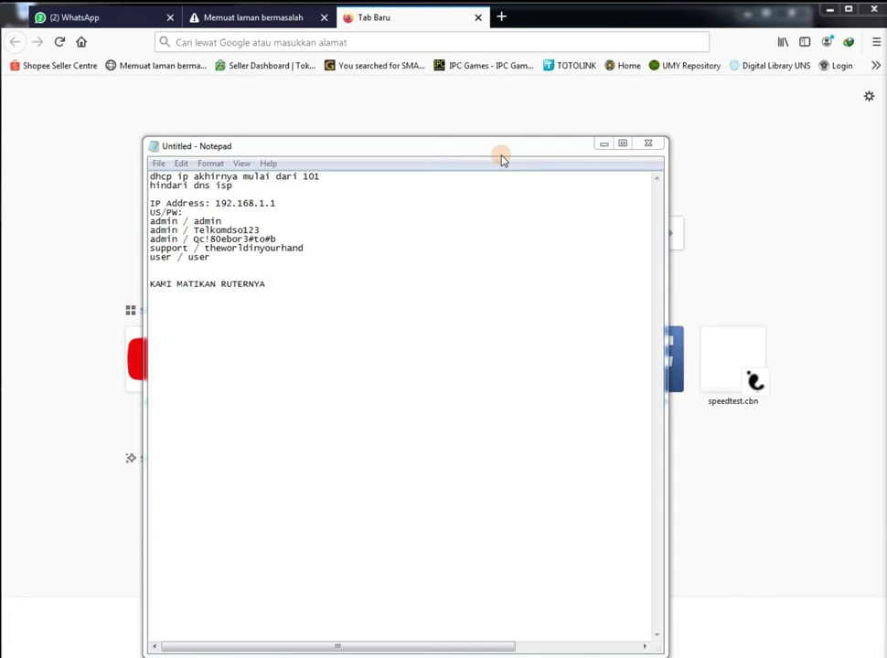
pyautogui.click(453, 89)
pyautogui.click(359, 42)
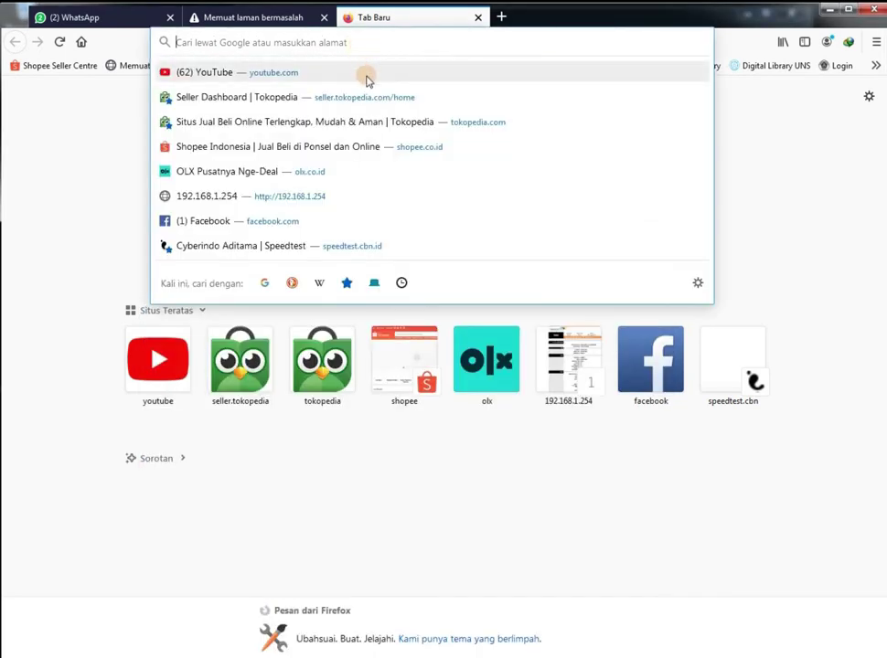
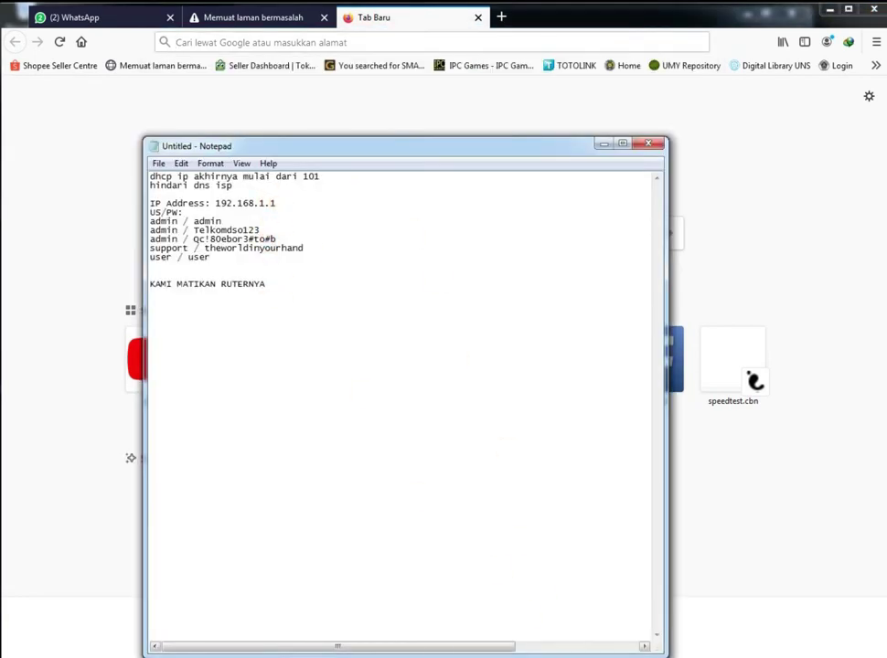
# Copy the static IP 30.55.65.7 from the MIKROTIK EDIT BARU notes
pyautogui.hotkey('alt', 'Tab')
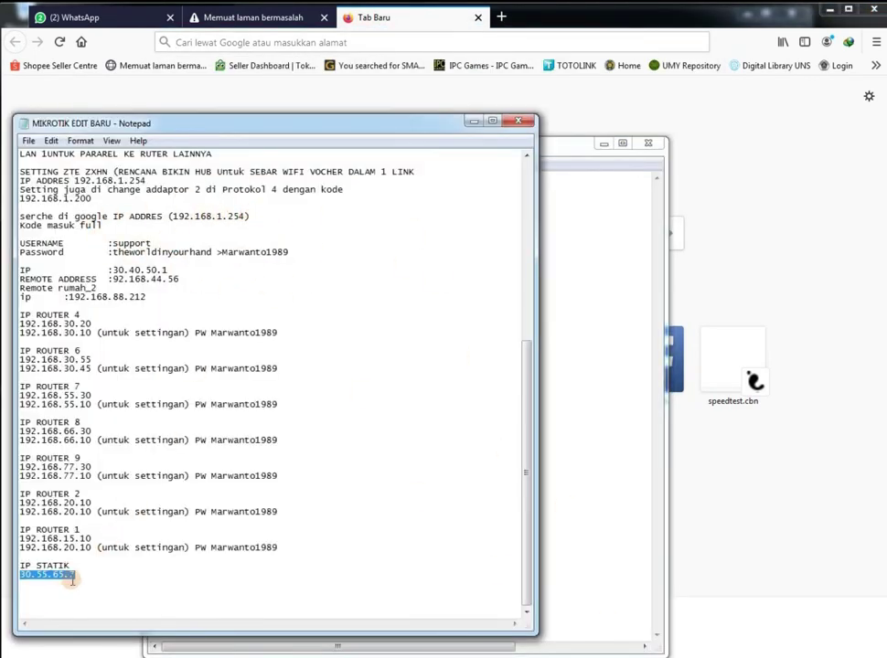
pyautogui.rightClick(62, 574)
pyautogui.click(96, 427)
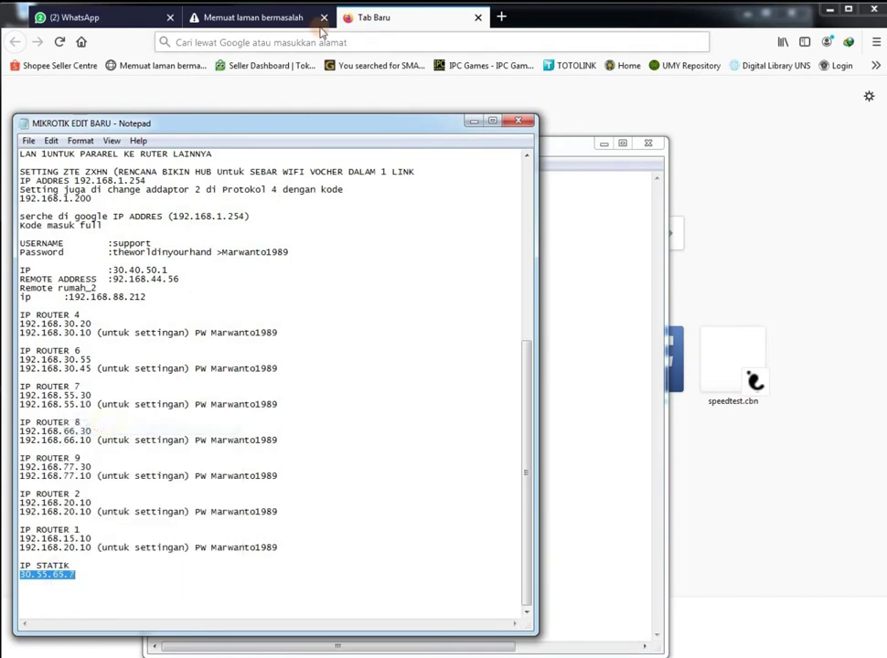
# Paste 30.55.65.7 into Firefox's address bar and load the ZTE F660 router page
pyautogui.click(325, 25)
pyautogui.click(331, 43)
pyautogui.hotkey('ctrl', 'v')
pyautogui.press('Return')
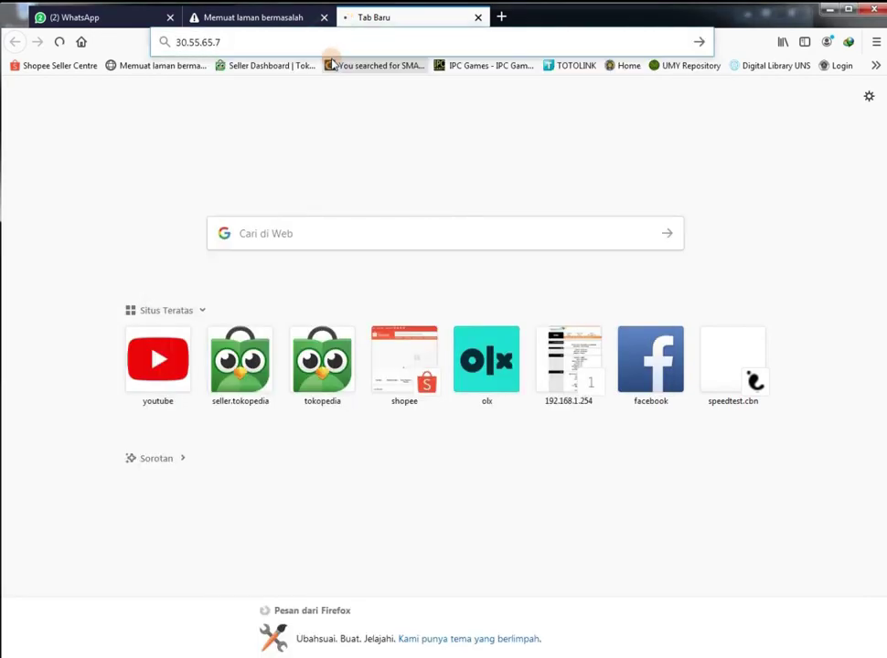
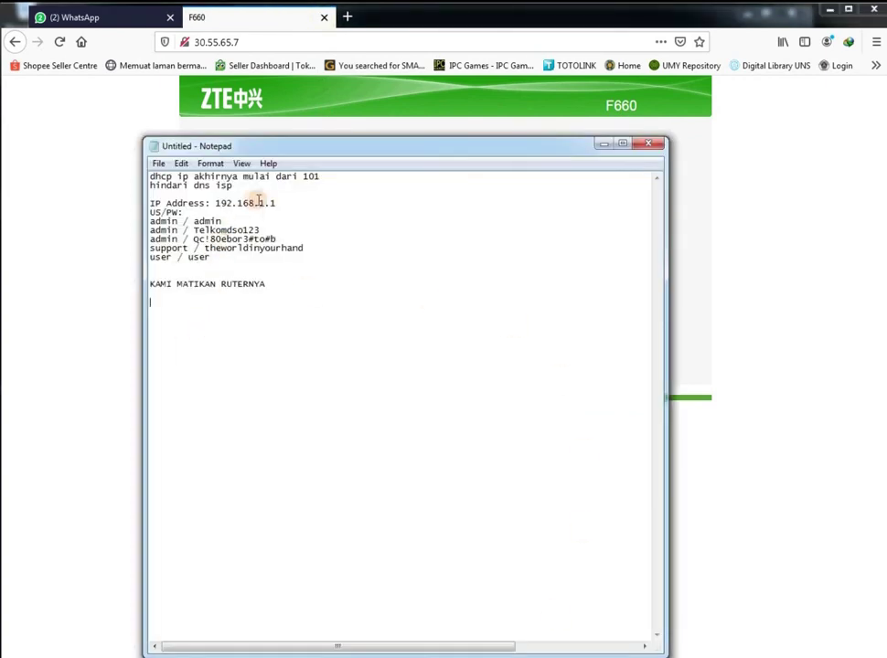
# Copy the admin username from the Notepad notes into the F660 login page's Username field
pyautogui.doubleClick(197, 220)
pyautogui.hotkey('ctrl', 'c')
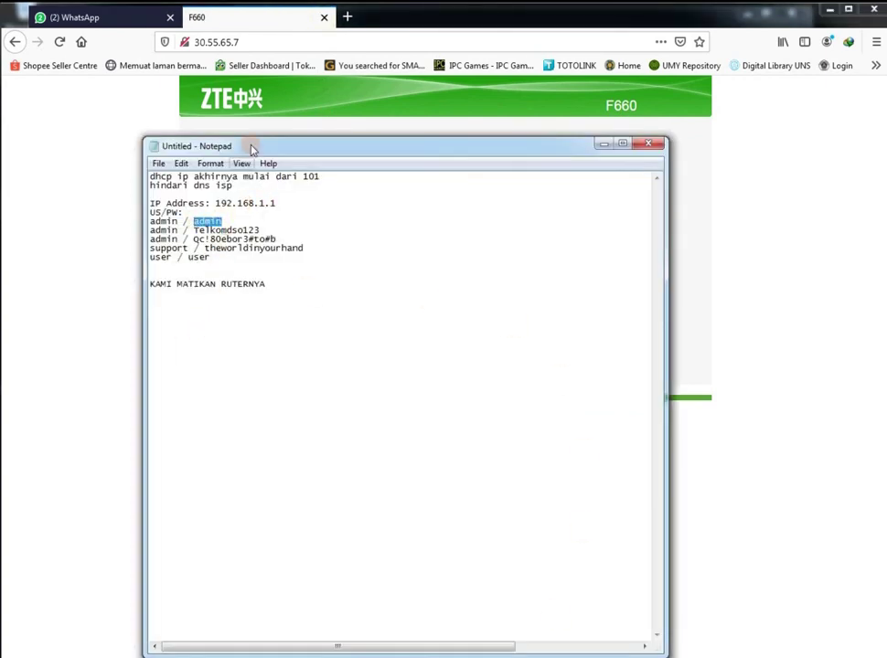
pyautogui.click(77, 220)
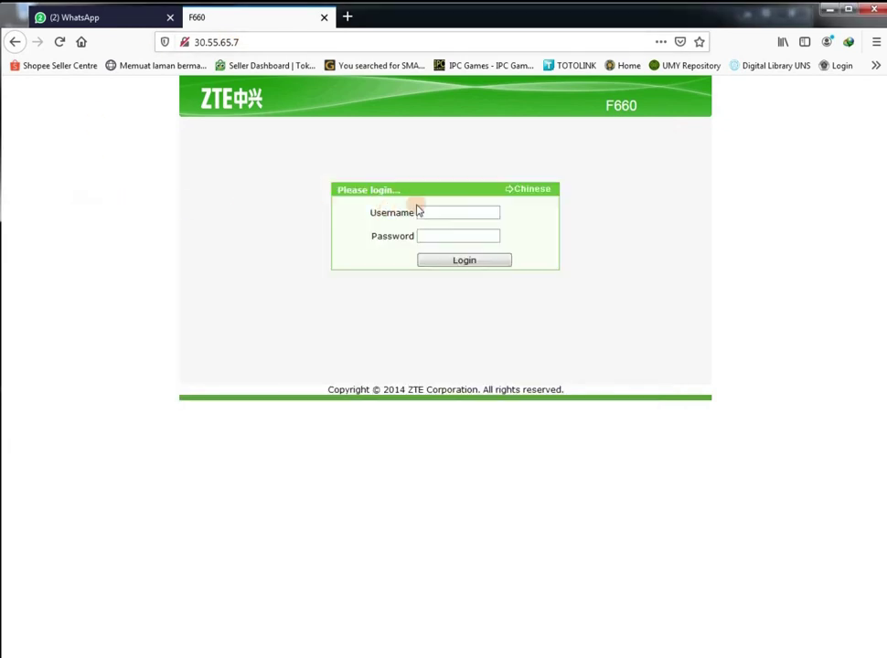
pyautogui.click(437, 209)
pyautogui.hotkey('ctrl', 'v')
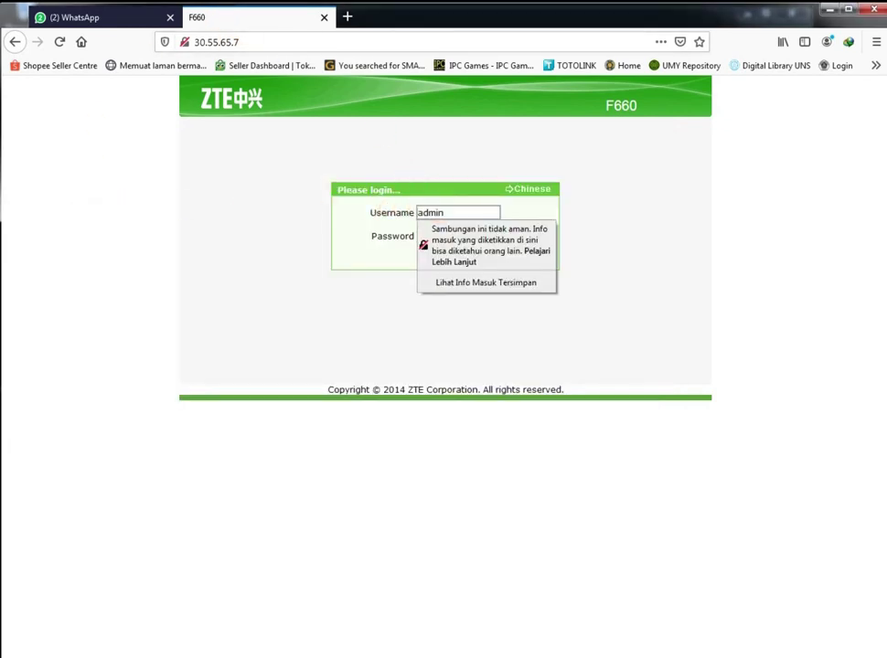
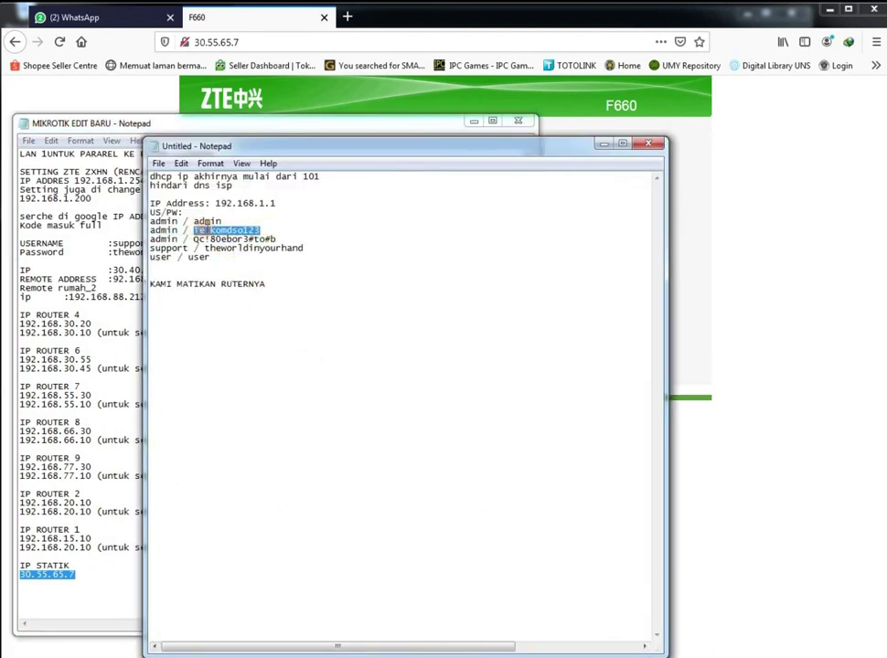
# Paste the admin password copied from the notes into the router login form and log in
pyautogui.rightClick(207, 231)
pyautogui.click(240, 274)
pyautogui.click(208, 17)
pyautogui.click(432, 234)
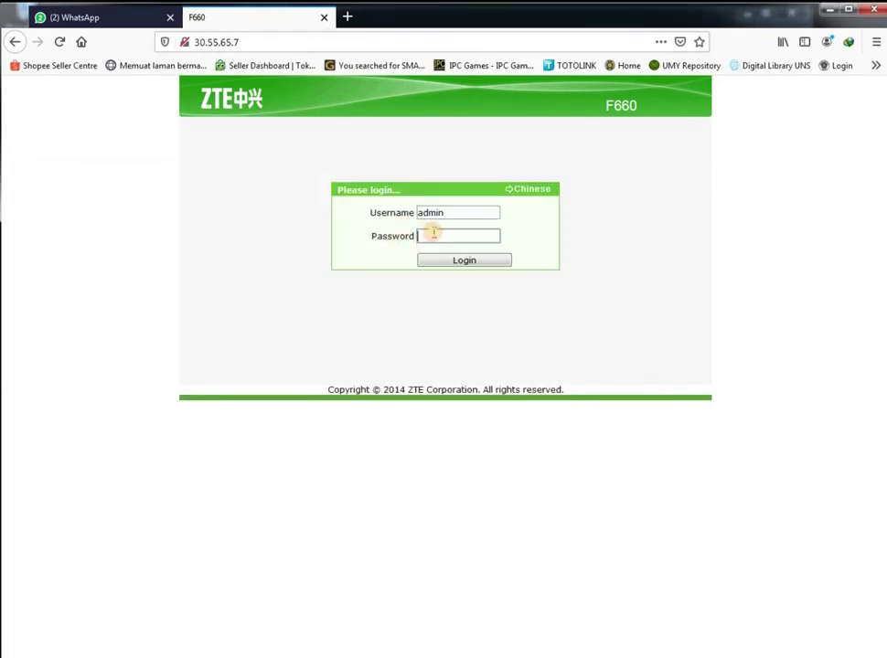
pyautogui.hotkey('ctrl', 'v')
pyautogui.click(452, 271)
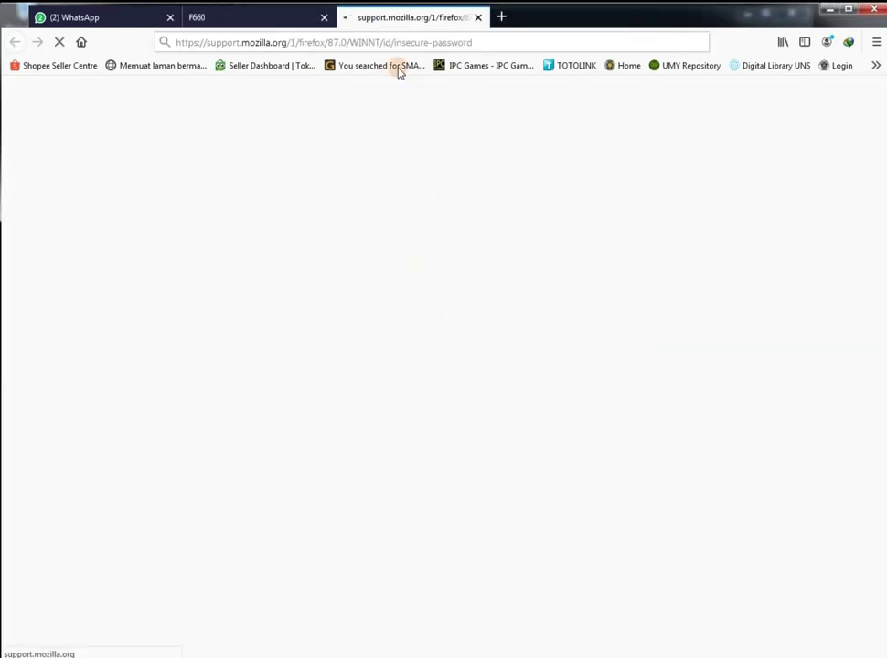
pyautogui.click(477, 17)
pyautogui.click(616, 231)
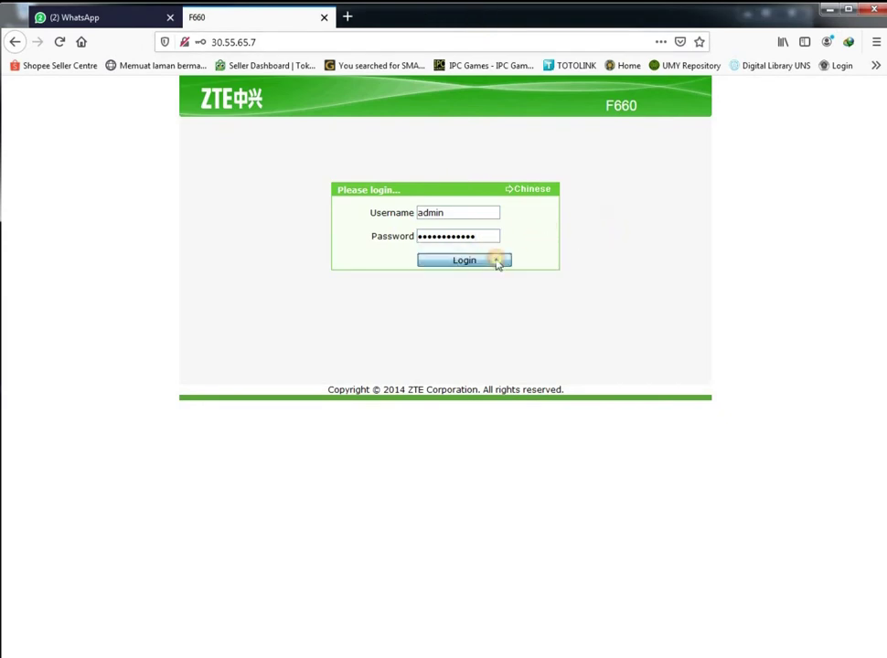
pyautogui.click(495, 256)
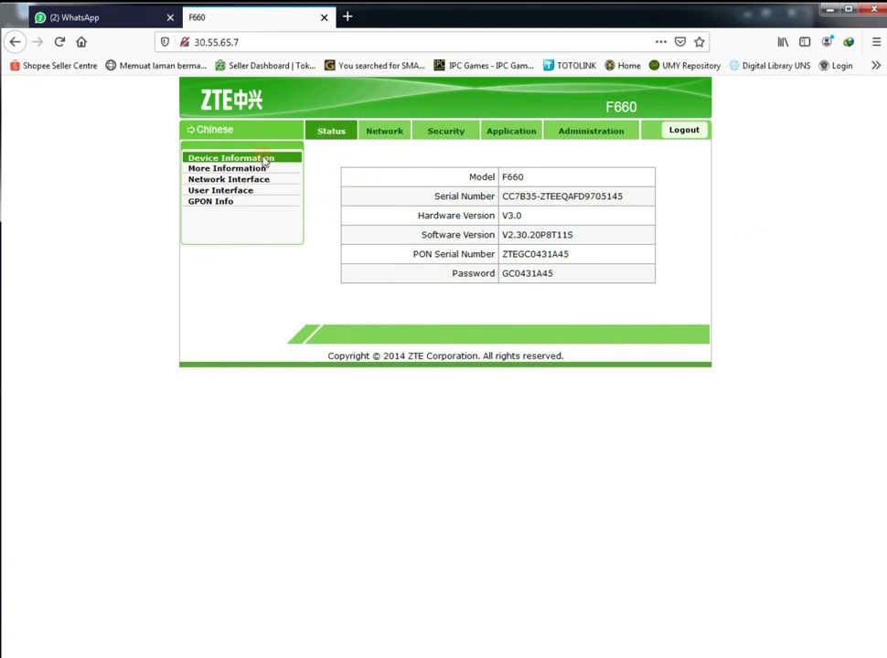
# Look over the device information pages, then go to Network > LAN
pyautogui.click(236, 170)
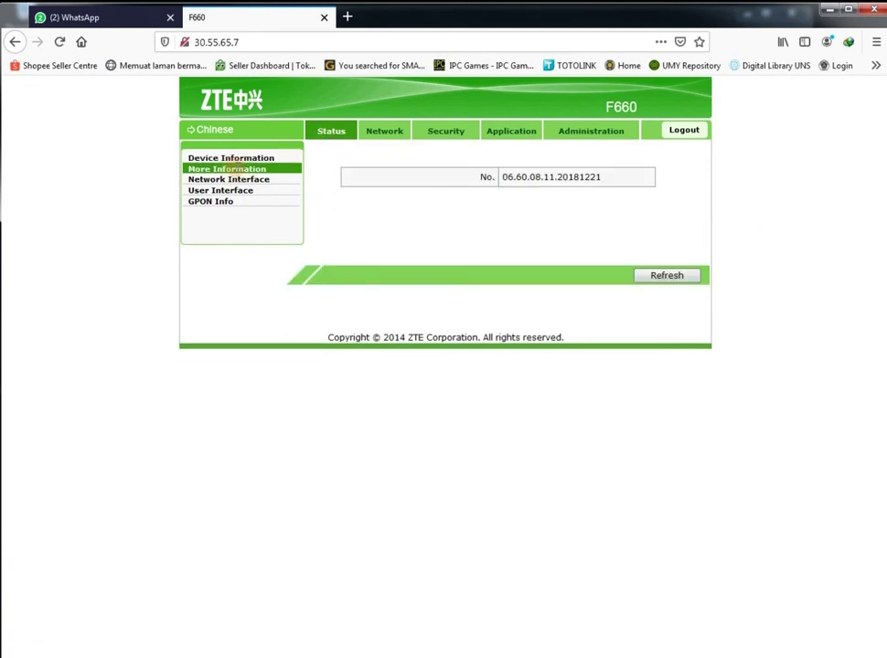
pyautogui.click(245, 157)
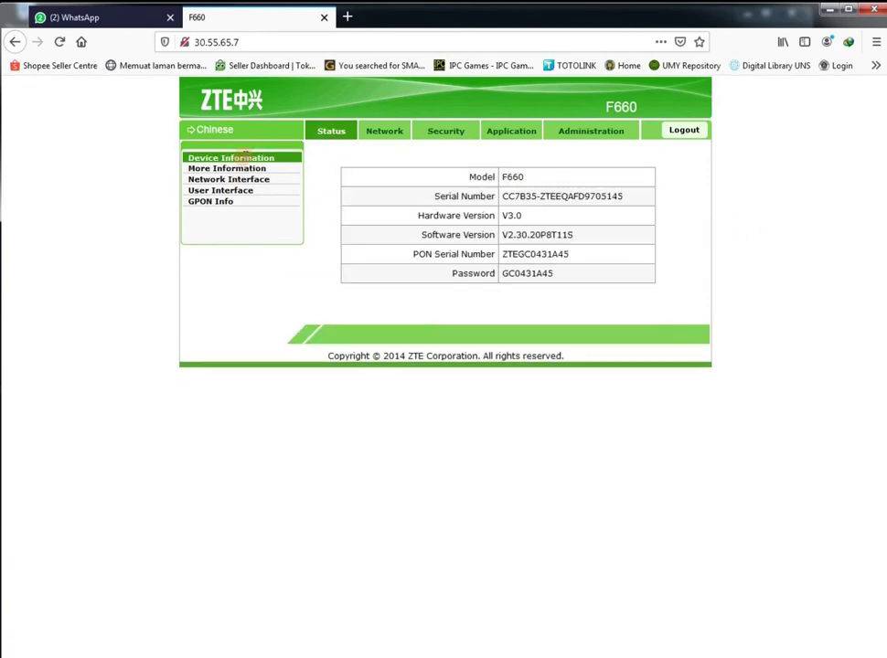
pyautogui.click(381, 136)
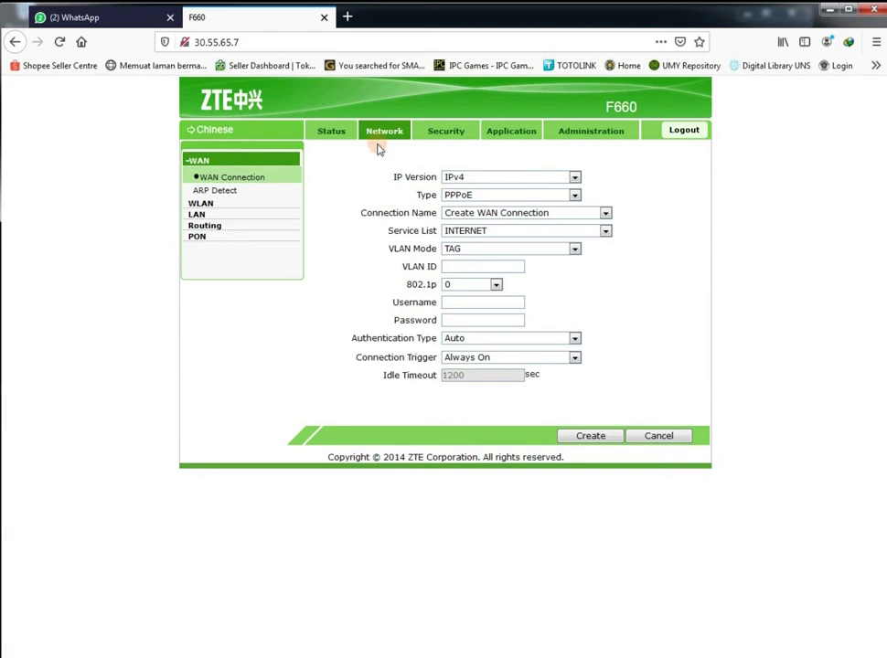
pyautogui.click(208, 216)
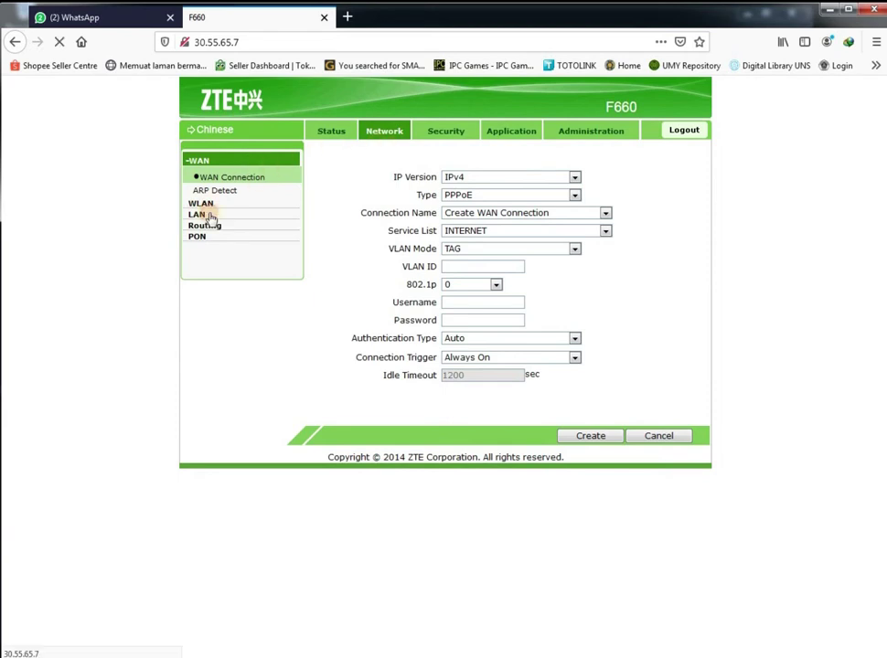
# On the DHCP Server page, disable the DHCP server and enable Assign IspDNS
pyautogui.click(219, 214)
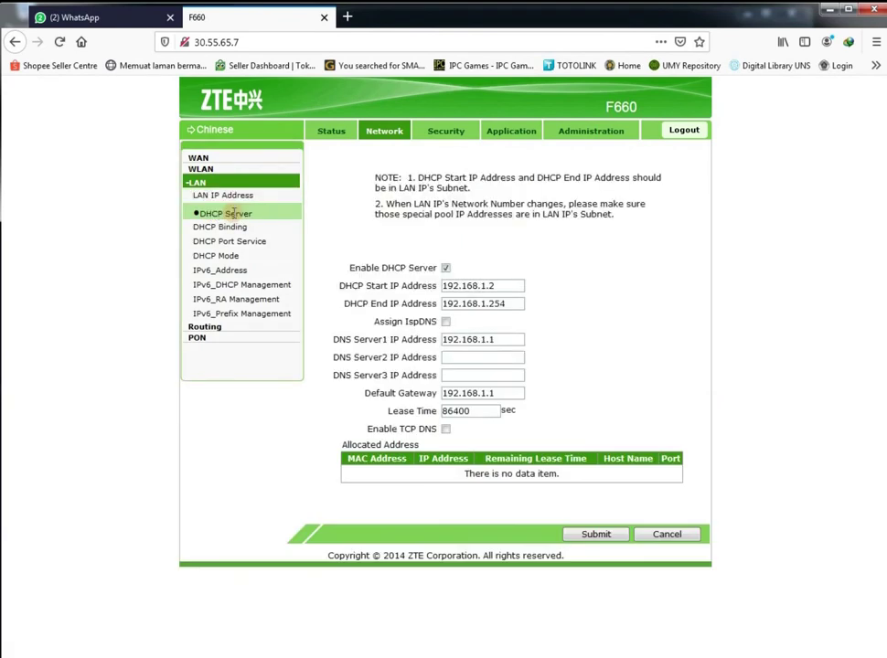
pyautogui.click(445, 268)
pyautogui.click(445, 322)
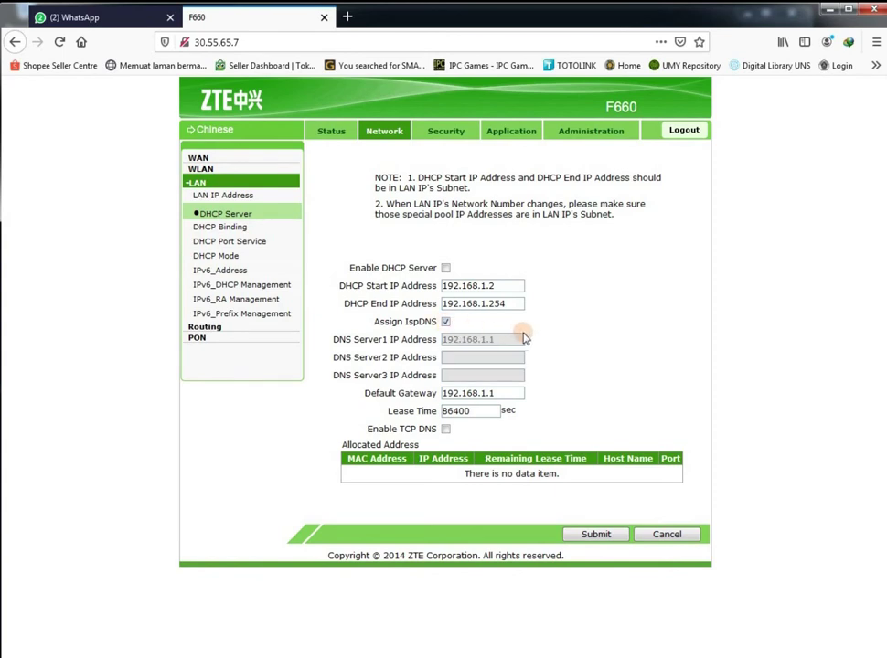
# Replace the DHCP start address with 30.55.65.7 copied from the notes
pyautogui.doubleClick(503, 286)
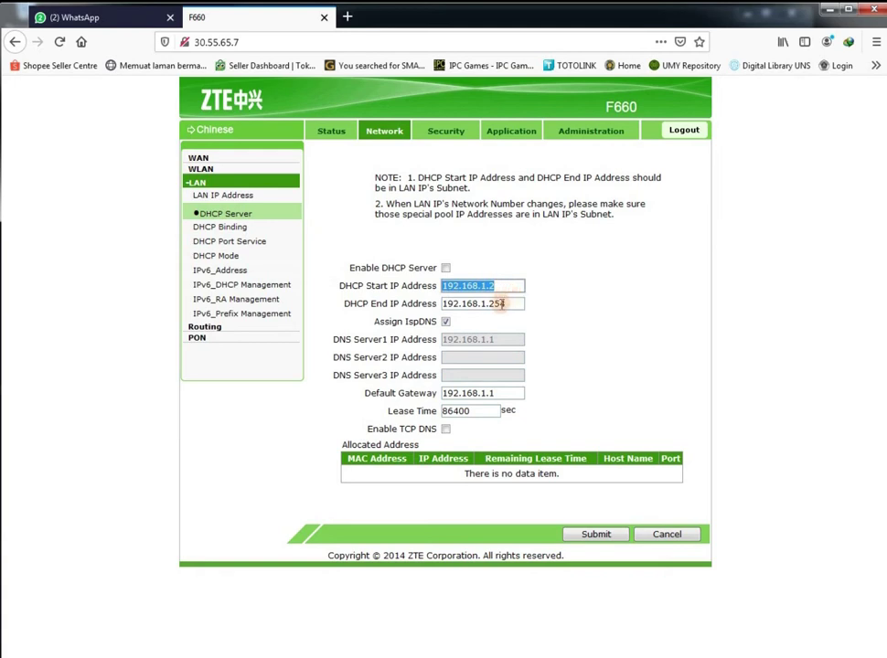
pyautogui.hotkey('ctrl', 'v')
pyautogui.moveTo(508, 286); pyautogui.dragTo(404, 289)
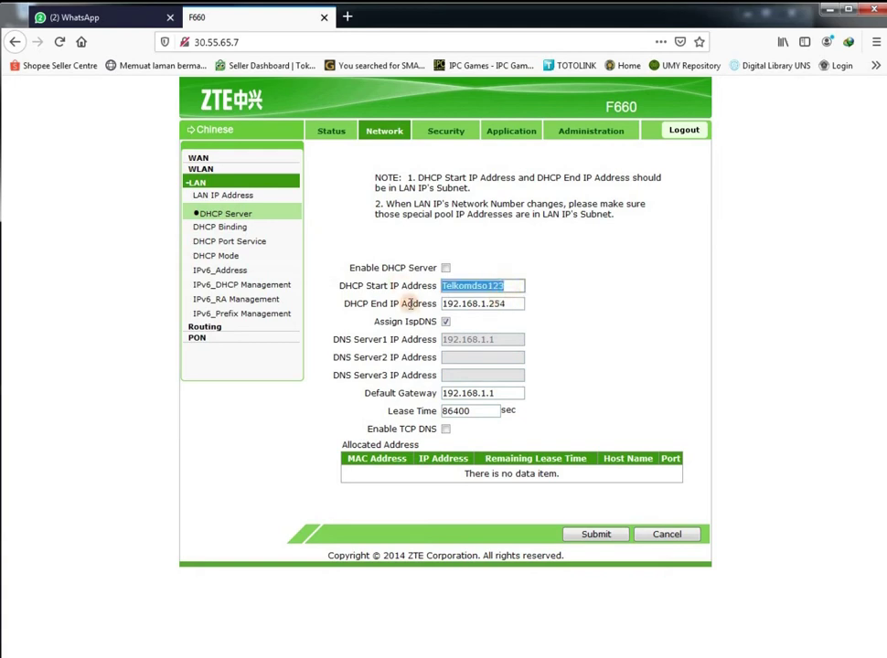
pyautogui.press('BackSpace')
pyautogui.hotkey('alt', 'Tab')
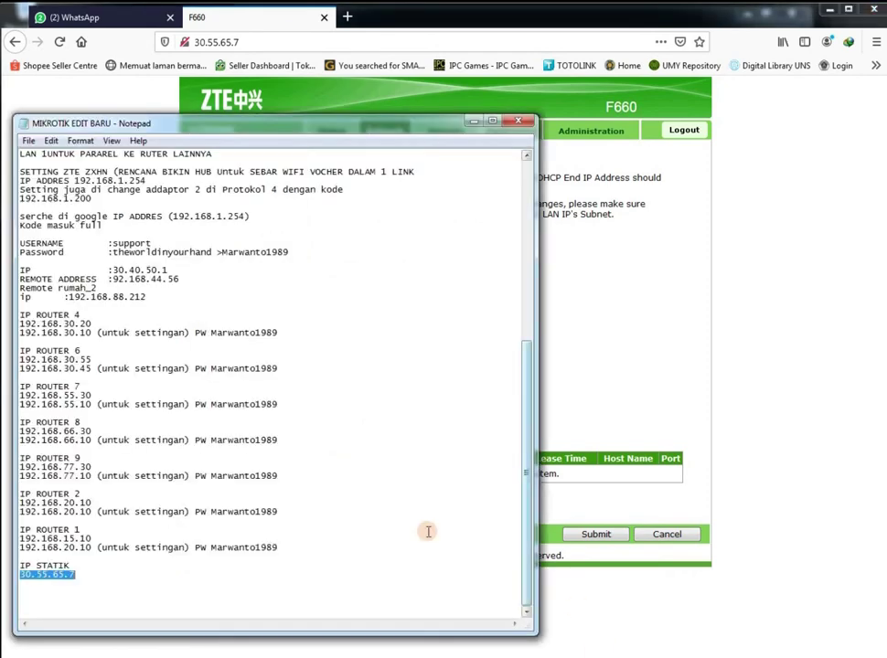
pyautogui.rightClick(71, 574)
pyautogui.click(97, 428)
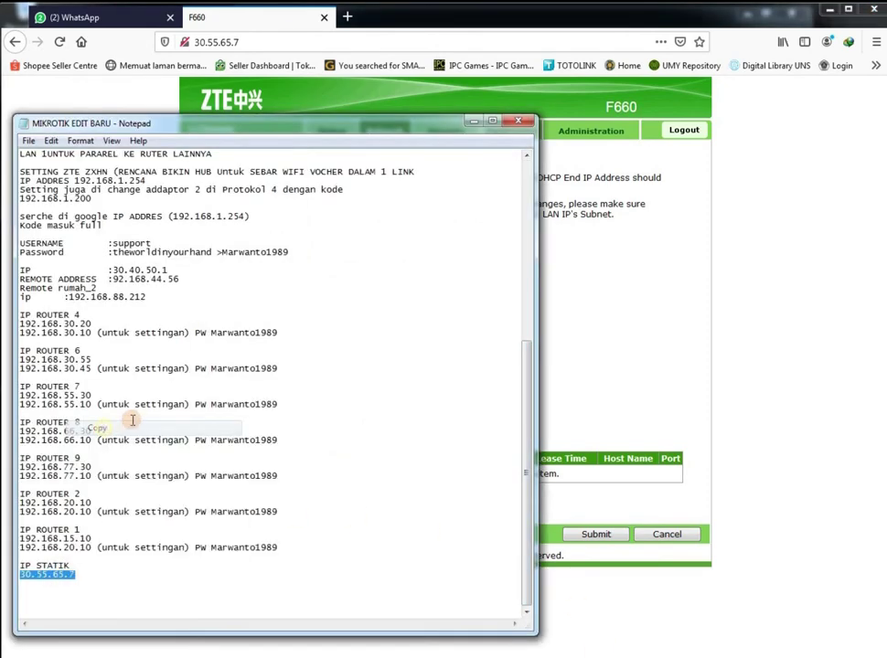
pyautogui.click(568, 352)
pyautogui.click(492, 288)
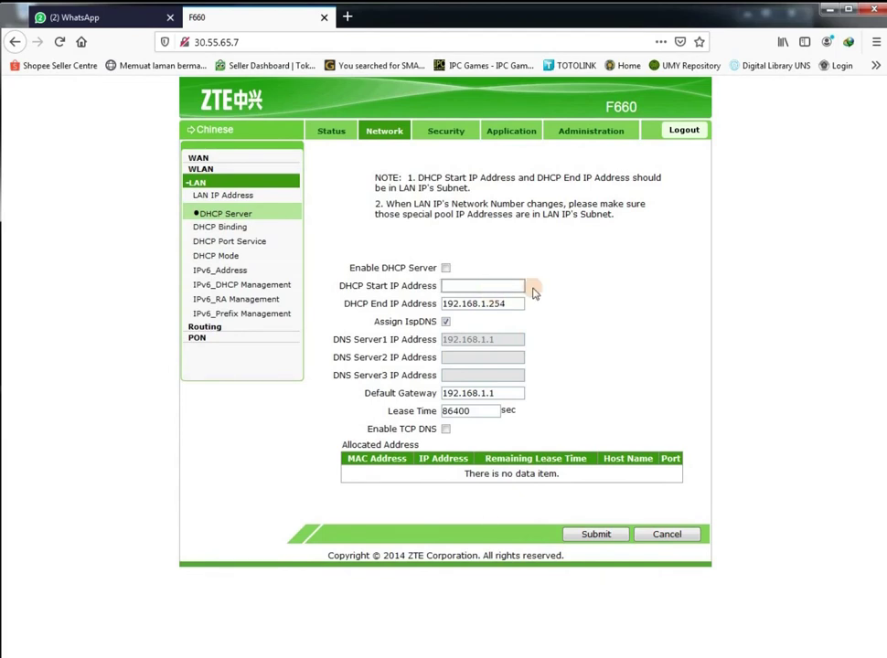
pyautogui.hotkey('ctrl', 'v')
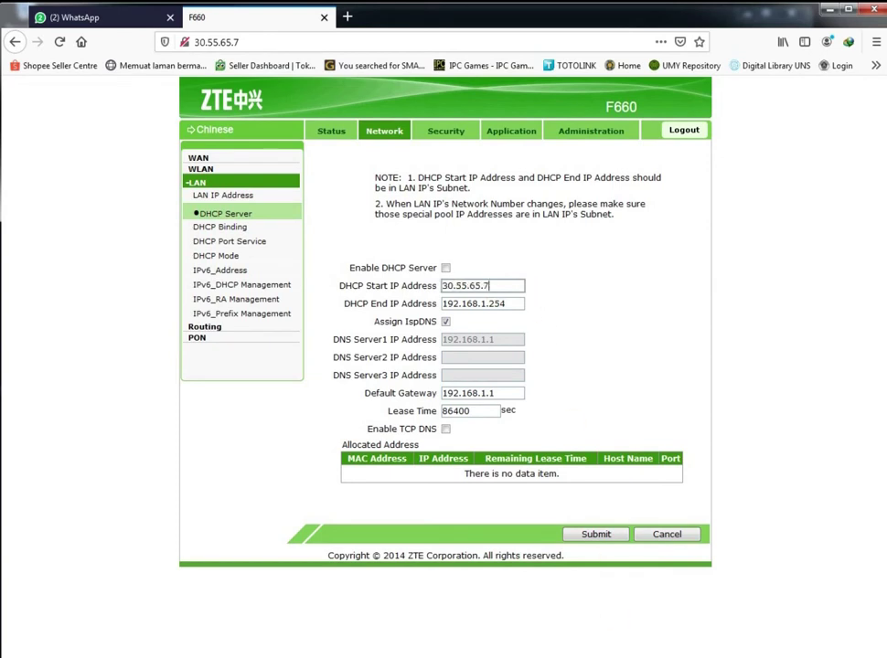
pyautogui.hotkey('alt', 'Tab')
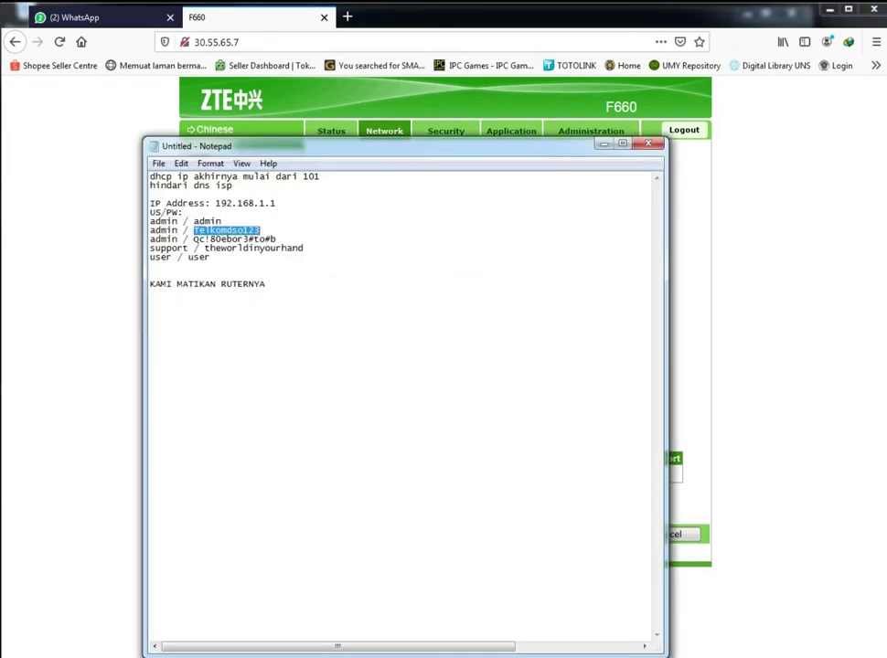
pyautogui.hotkey('alt', 'Tab')
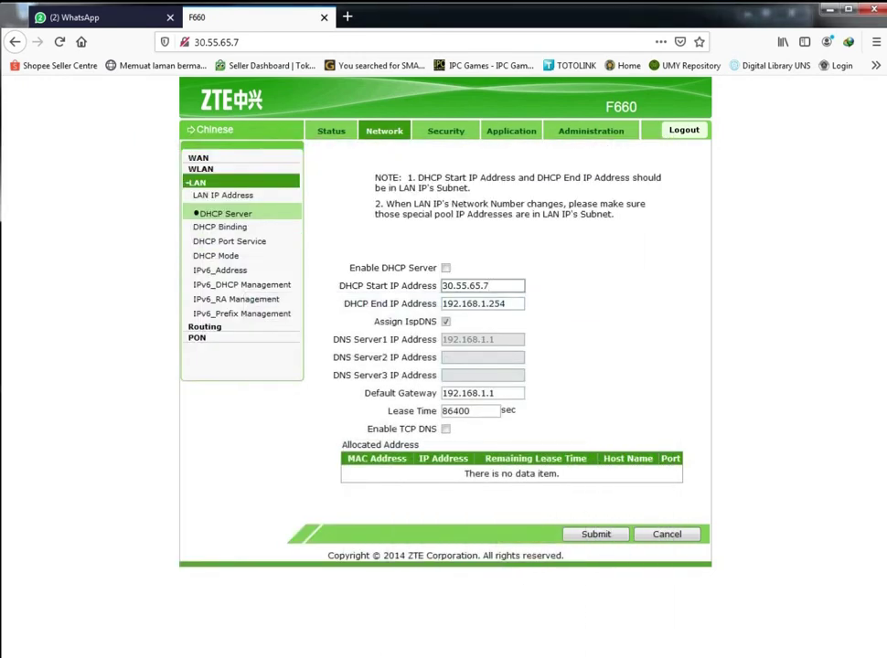
# Change the DHCP start address to 30.55.65.101
pyautogui.click(510, 286)
pyautogui.click(492, 287)
pyautogui.press('BackSpace')
pyautogui.write('101')
# Set the DHCP end address to 30.55.65.254 and submit the settings
pyautogui.moveTo(519, 286); pyautogui.dragTo(432, 288)
pyautogui.hotkey('ctrl', 'c')
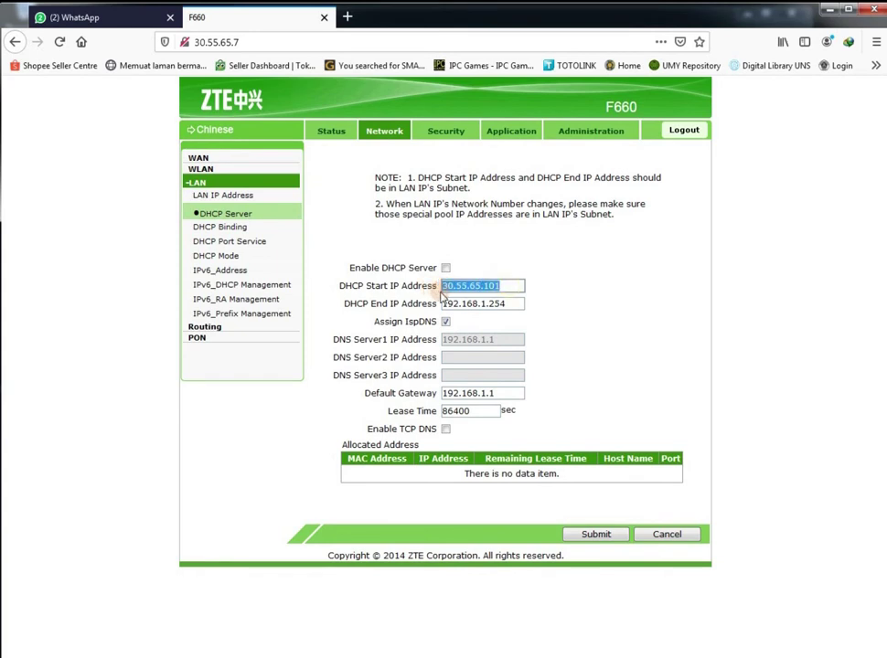
pyautogui.moveTo(519, 306); pyautogui.dragTo(416, 303)
pyautogui.hotkey('ctrl', 'v')
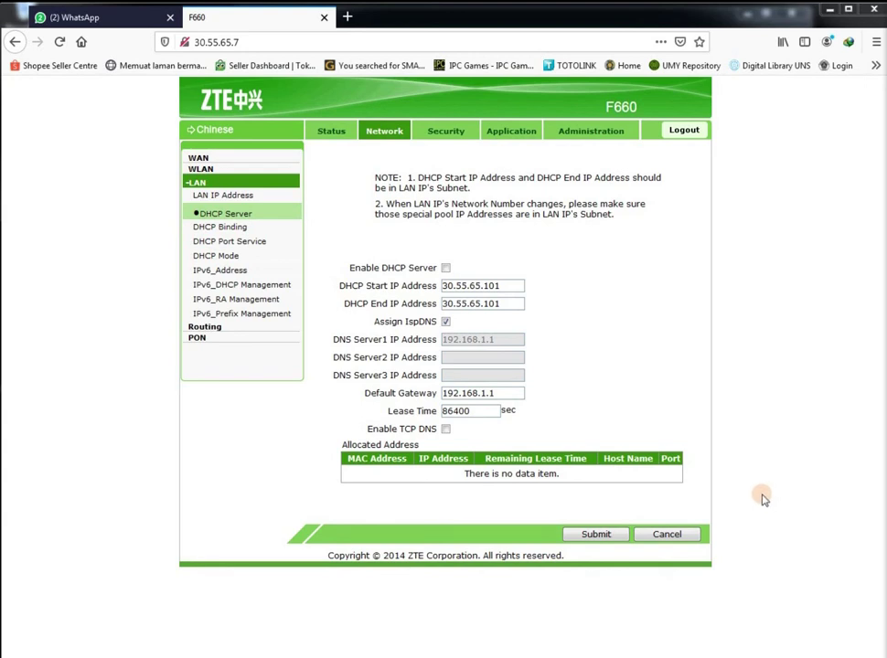
pyautogui.moveTo(506, 304); pyautogui.dragTo(498, 305)
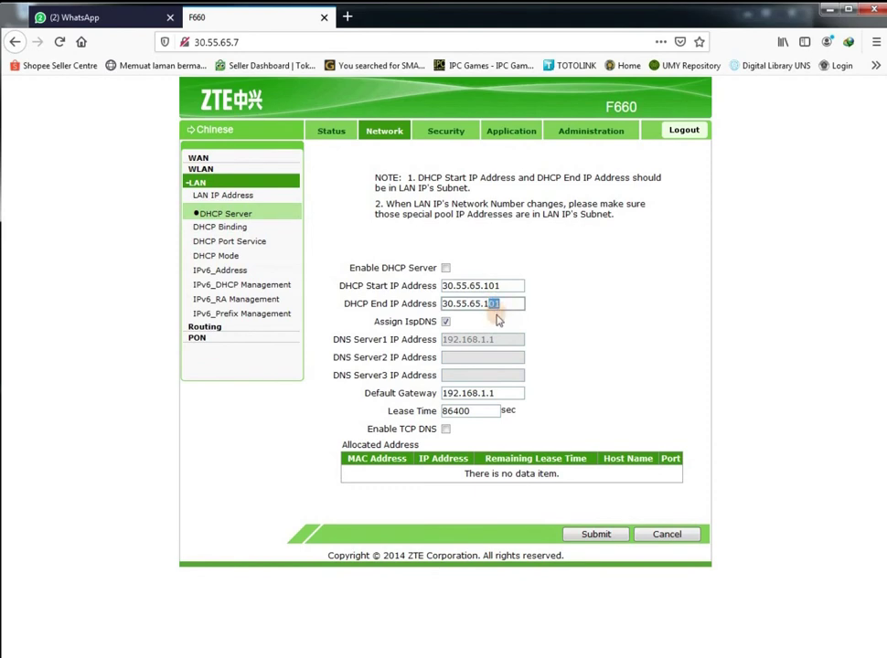
pyautogui.press('BackSpace')
pyautogui.press('BackSpace')
pyautogui.write('254')
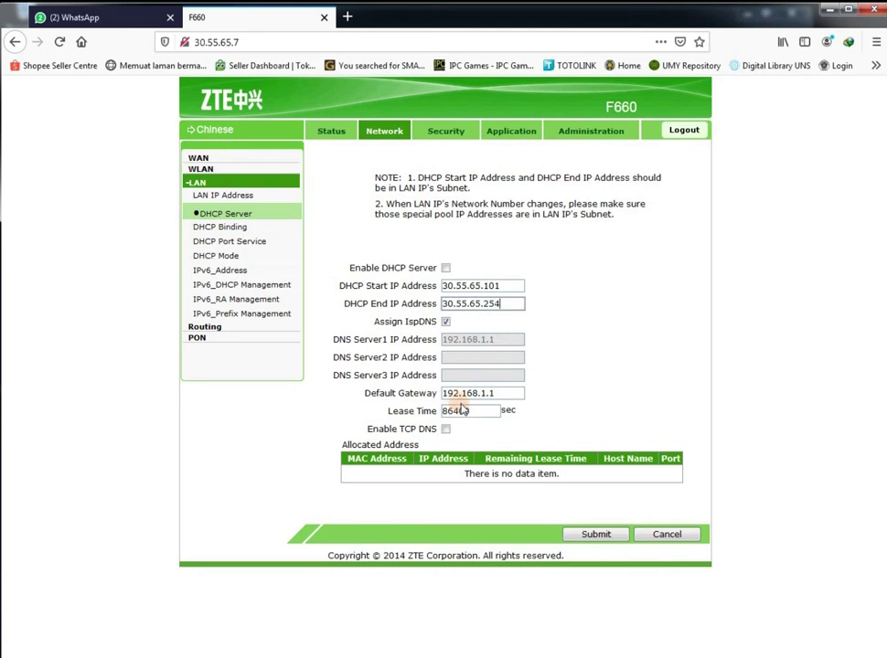
pyautogui.click(602, 535)
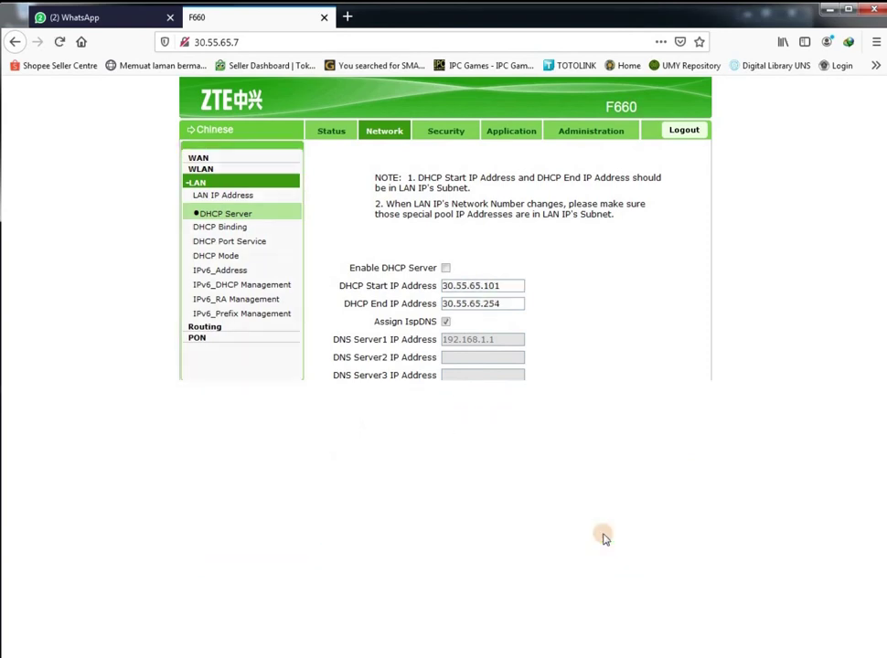
# Add the 'DHCP Start IP Address' label from the router page to the notes
pyautogui.moveTo(505, 286); pyautogui.dragTo(440, 286)
pyautogui.rightClick(459, 287)
pyautogui.click(512, 334)
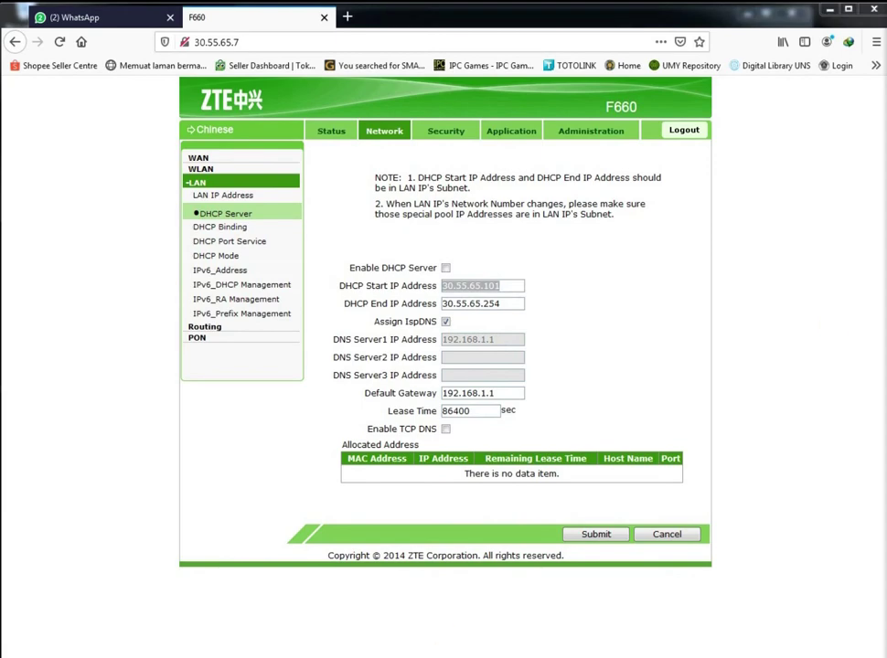
pyautogui.hotkey('alt', 'Tab')
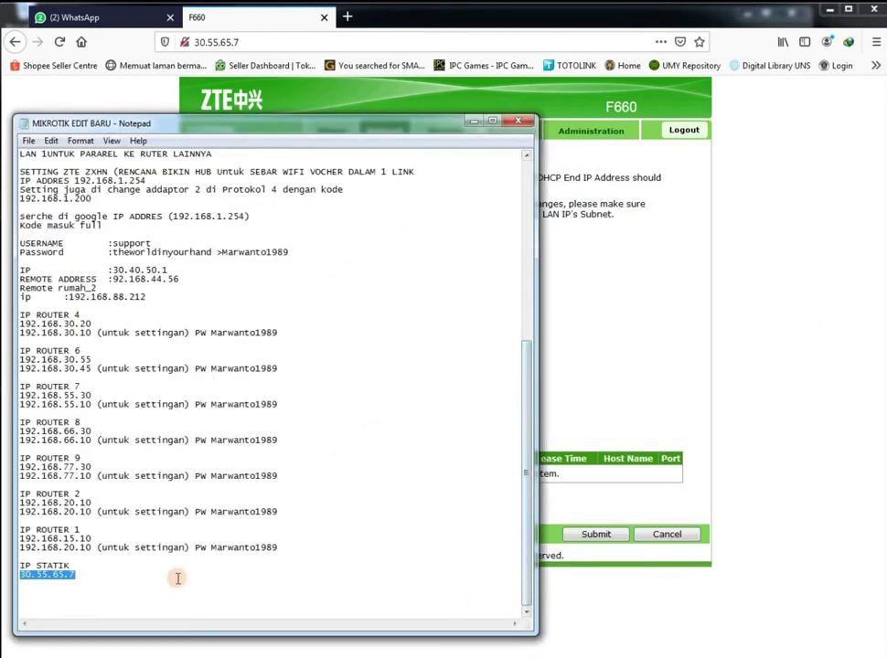
pyautogui.click(193, 578)
pyautogui.hotkey('alt', 'Tab')
pyautogui.moveTo(340, 289); pyautogui.dragTo(433, 287)
pyautogui.rightClick(436, 287)
pyautogui.click(459, 302)
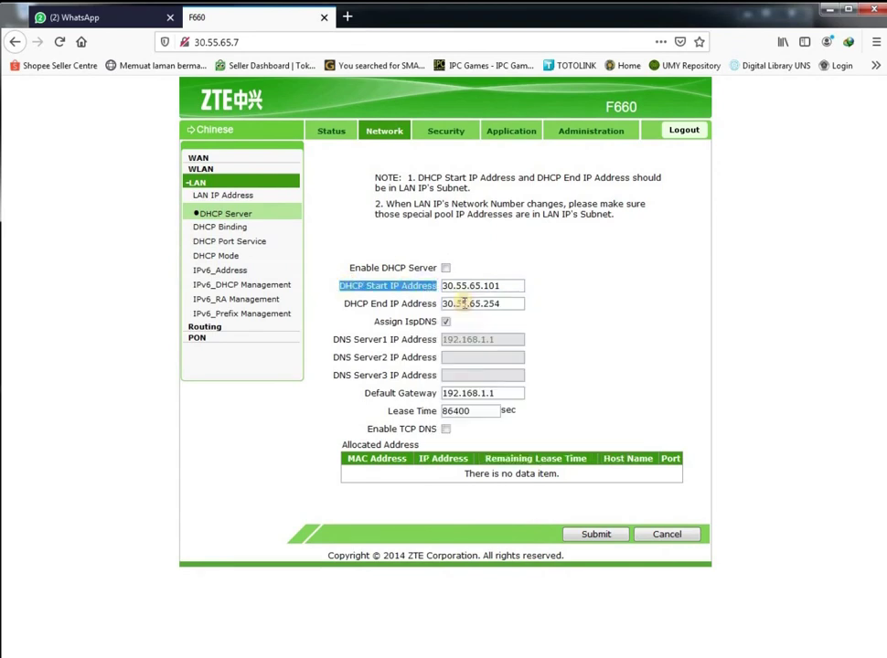
pyautogui.hotkey('alt', 'Tab')
pyautogui.hotkey('ctrl', 'v')
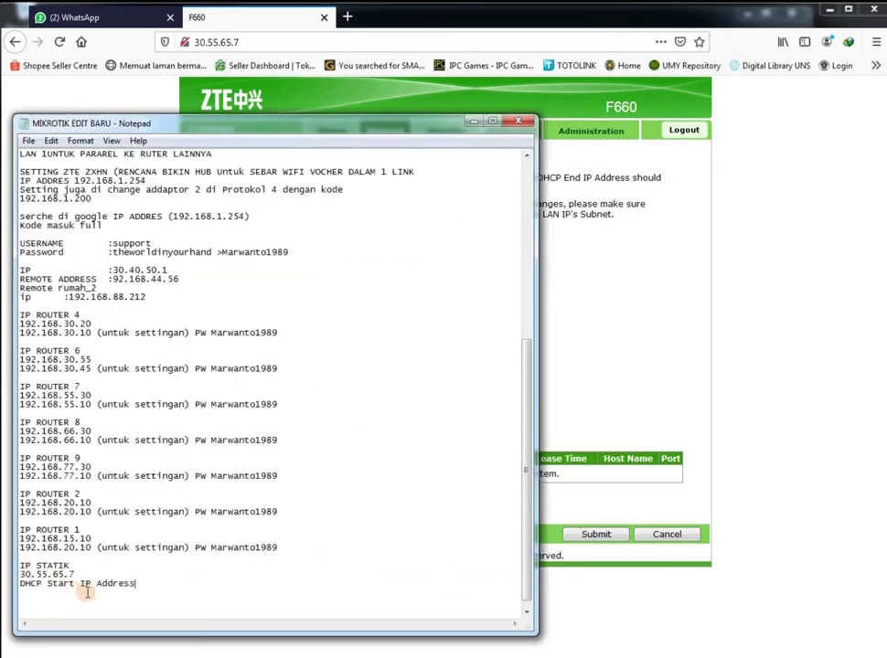
# Paste the start address 30.55.65.101 on a new line below the label
pyautogui.click(573, 321)
pyautogui.moveTo(503, 286); pyautogui.dragTo(439, 284)
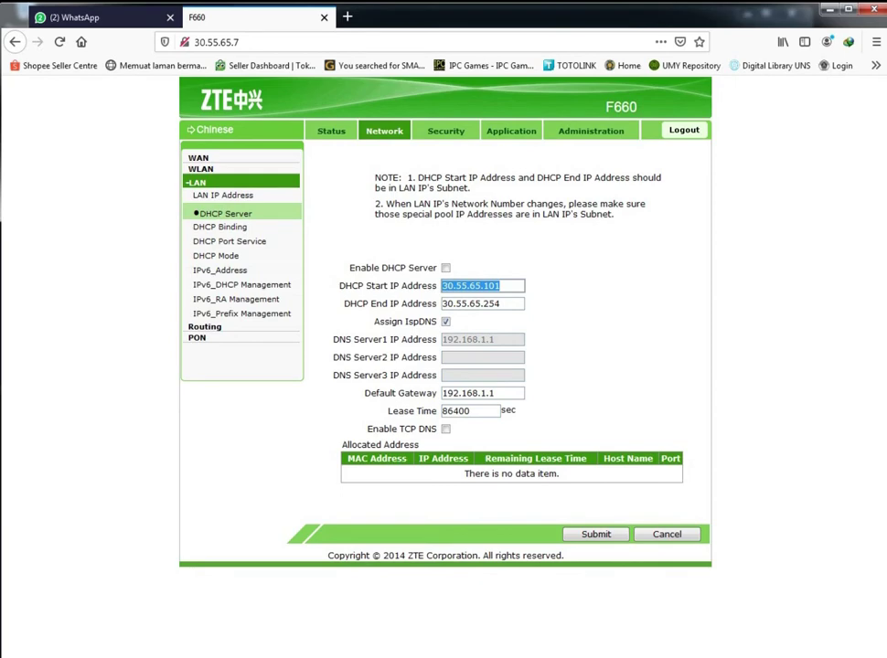
pyautogui.hotkey('ctrl', 'c')
pyautogui.hotkey('alt', 'Tab')
pyautogui.press('Return')
pyautogui.hotkey('ctrl', 'v')
pyautogui.click(625, 347)
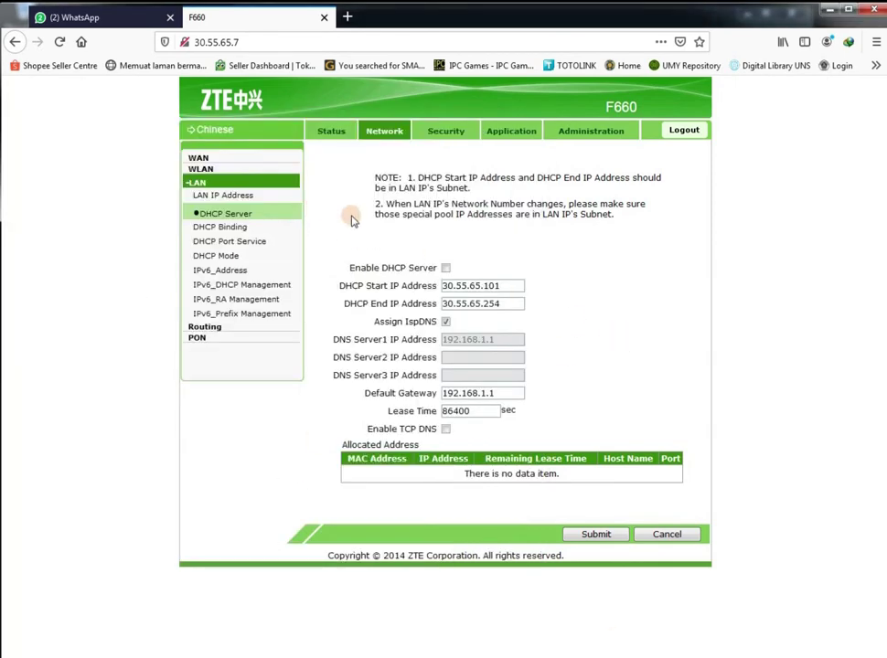
# In DHCP Port Service, stop DHCP on LAN1, LAN3, LAN4 and SSID1 and submit
pyautogui.click(228, 228)
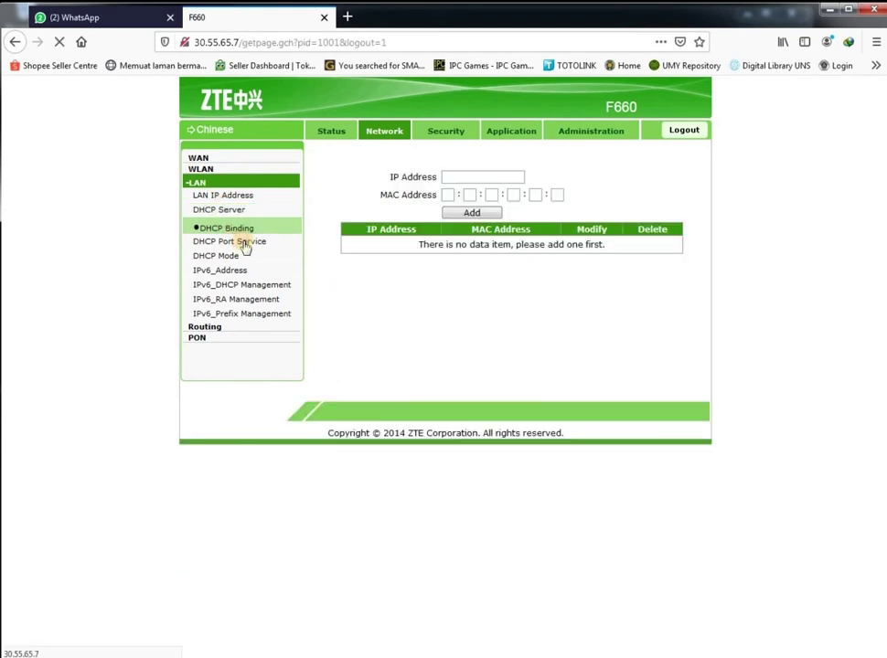
pyautogui.click(244, 243)
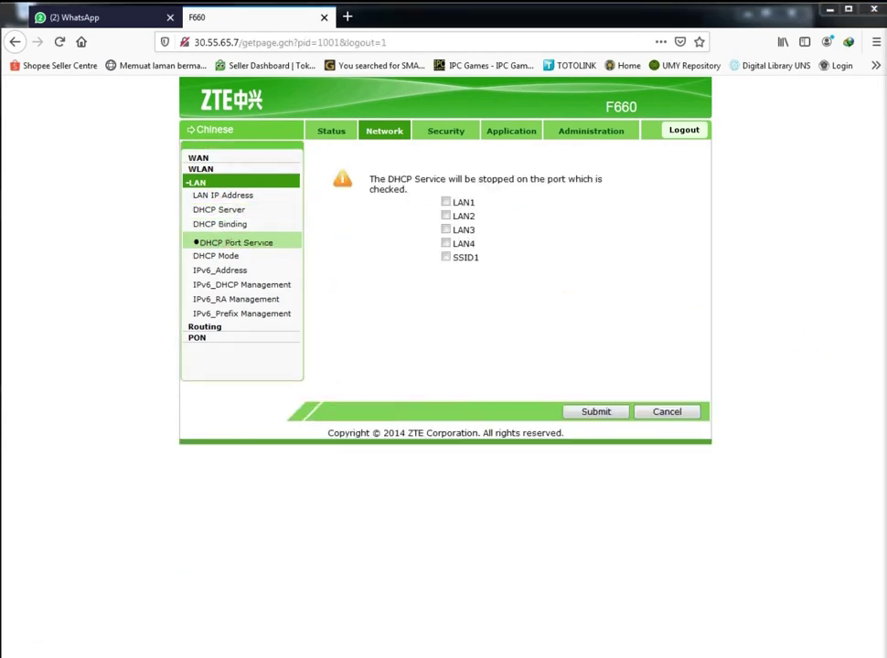
pyautogui.click(446, 202)
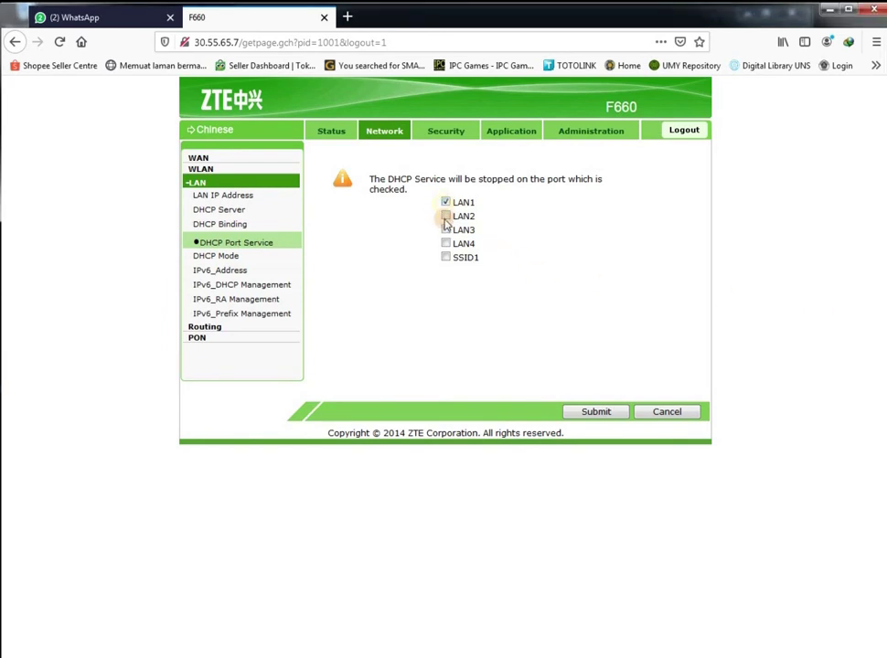
pyautogui.click(445, 231)
pyautogui.click(445, 243)
pyautogui.click(445, 257)
pyautogui.click(583, 405)
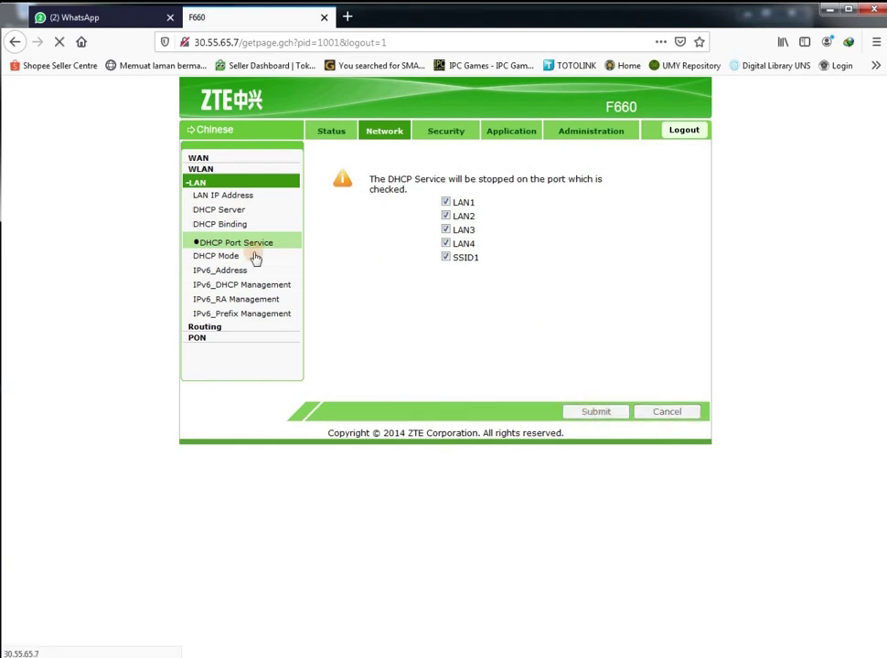
# In DHCP Mode, set LAN1 and LAN2 to Default, submitting each
pyautogui.click(227, 258)
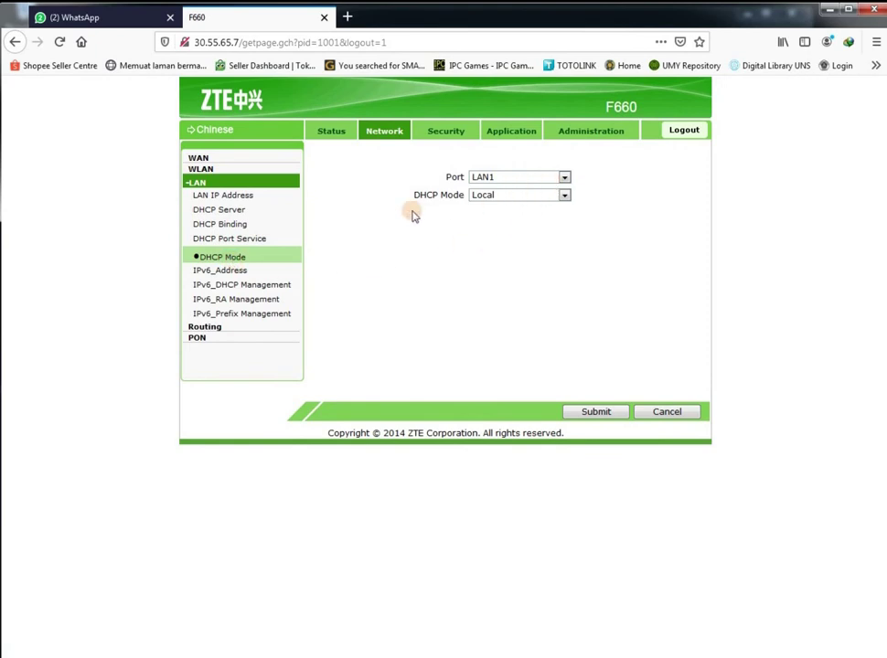
pyautogui.click(564, 178)
pyautogui.click(564, 191)
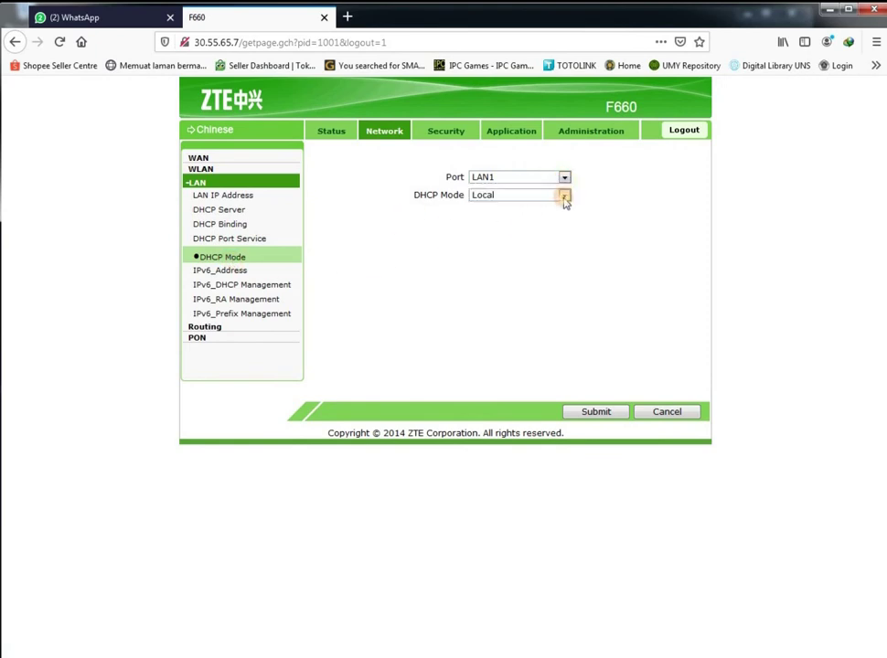
pyautogui.click(565, 198)
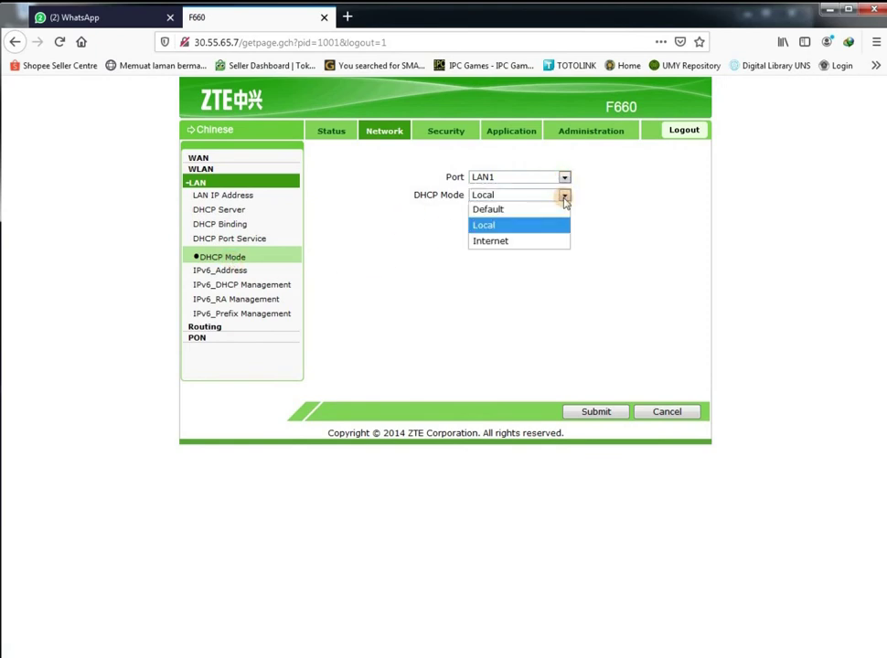
pyautogui.click(535, 210)
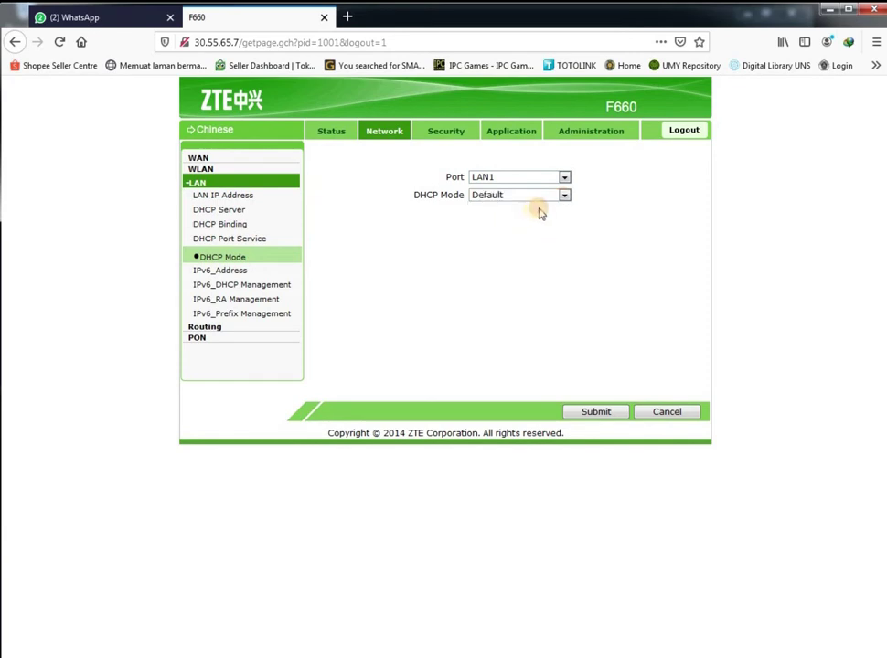
pyautogui.click(599, 412)
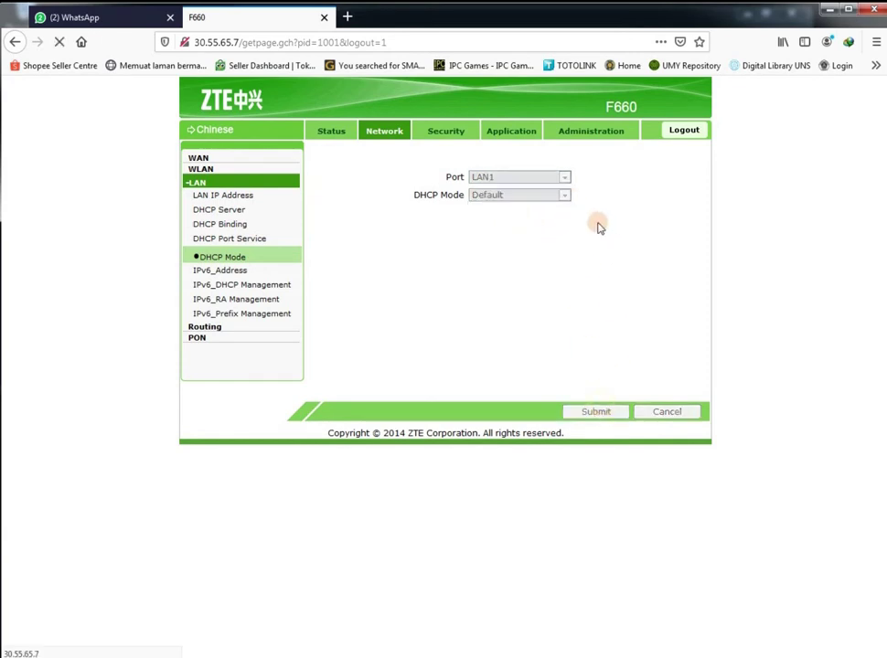
pyautogui.click(563, 177)
pyautogui.click(547, 208)
pyautogui.click(562, 196)
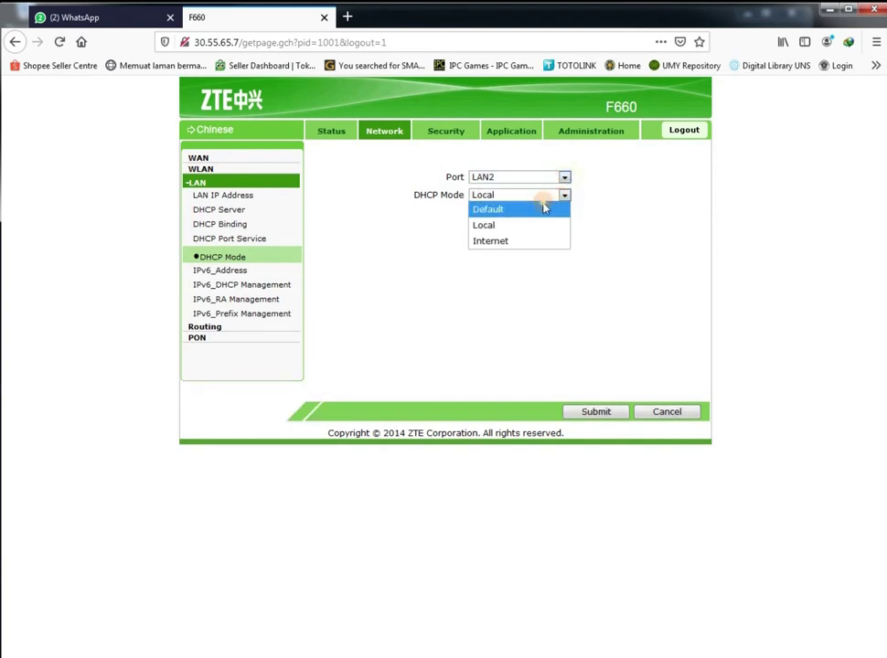
pyautogui.click(493, 209)
pyautogui.click(602, 413)
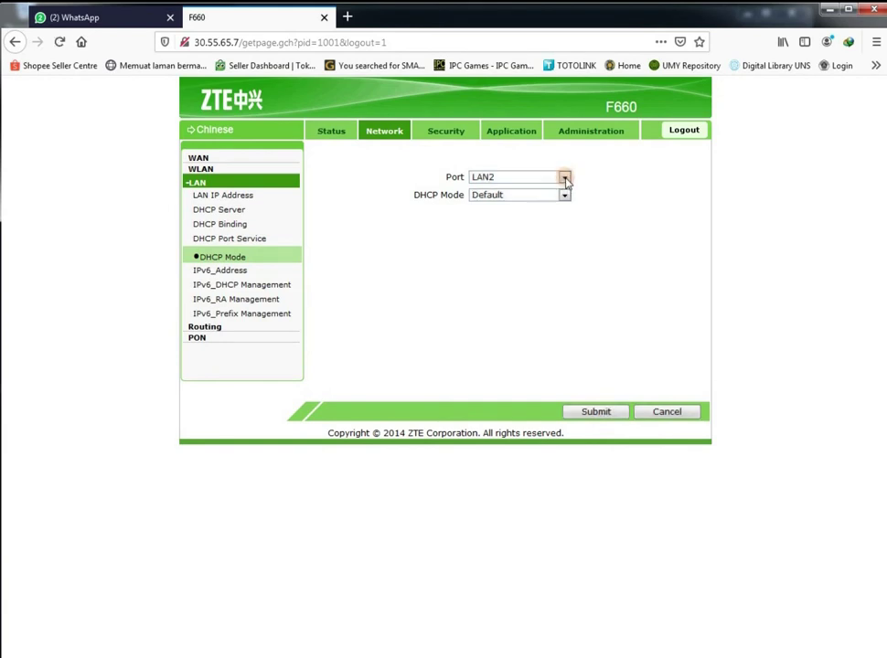
# Set LAN3, LAN4 and SSID1 DHCP Mode to Default, submitting each
pyautogui.click(564, 178)
pyautogui.click(543, 223)
pyautogui.click(564, 194)
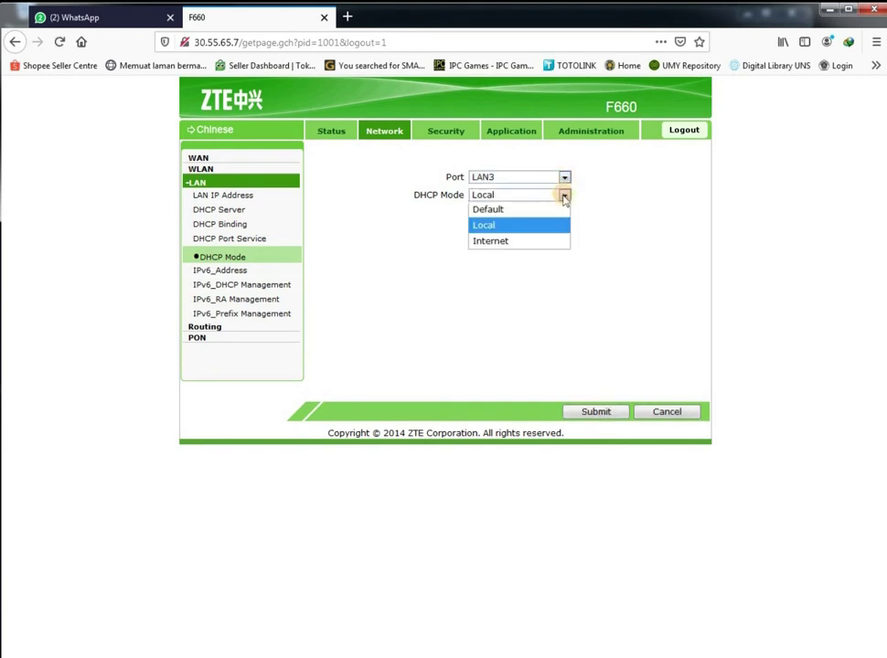
pyautogui.click(530, 210)
pyautogui.click(597, 411)
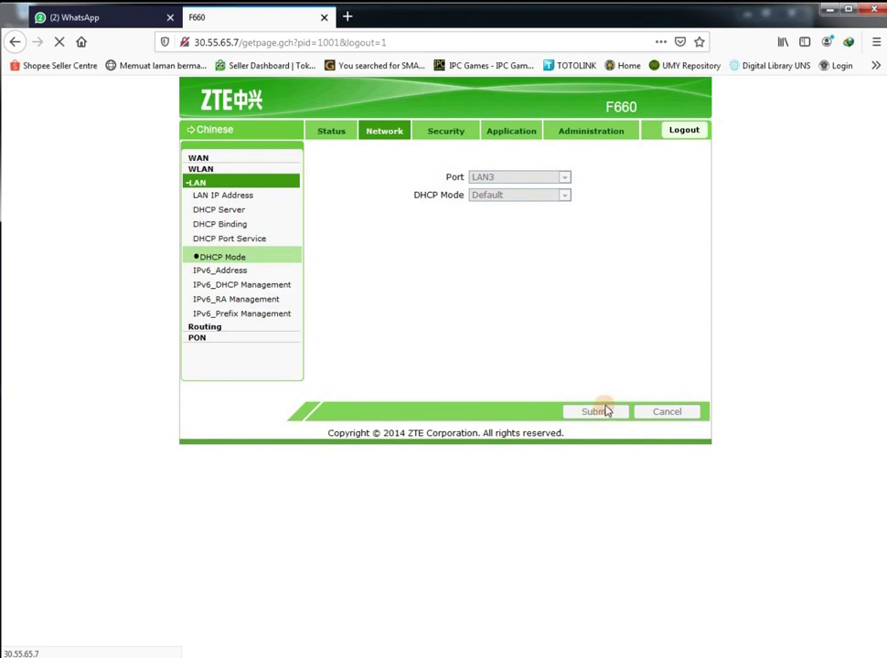
pyautogui.click(564, 177)
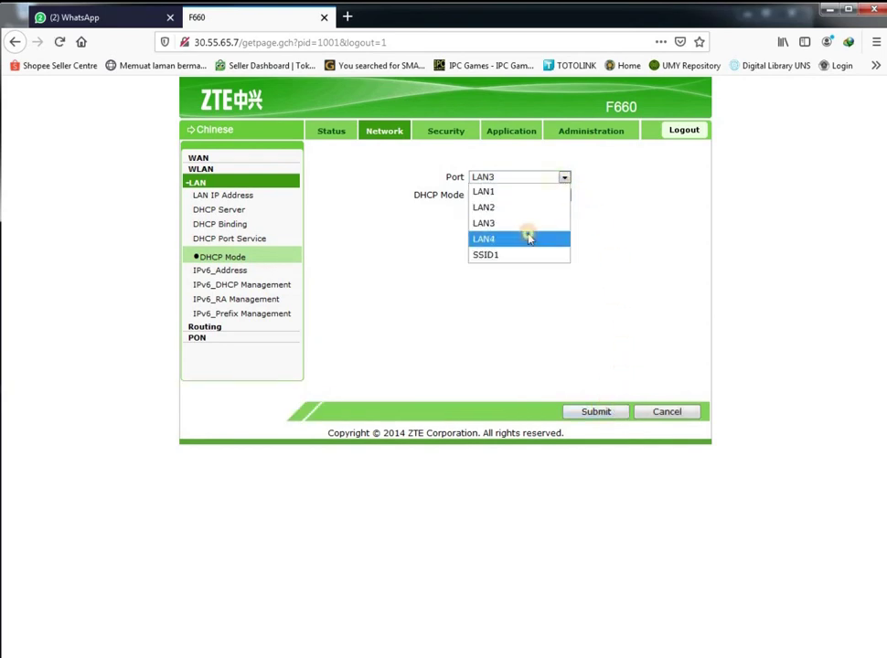
pyautogui.click(529, 238)
pyautogui.click(564, 195)
pyautogui.click(561, 208)
pyautogui.click(596, 412)
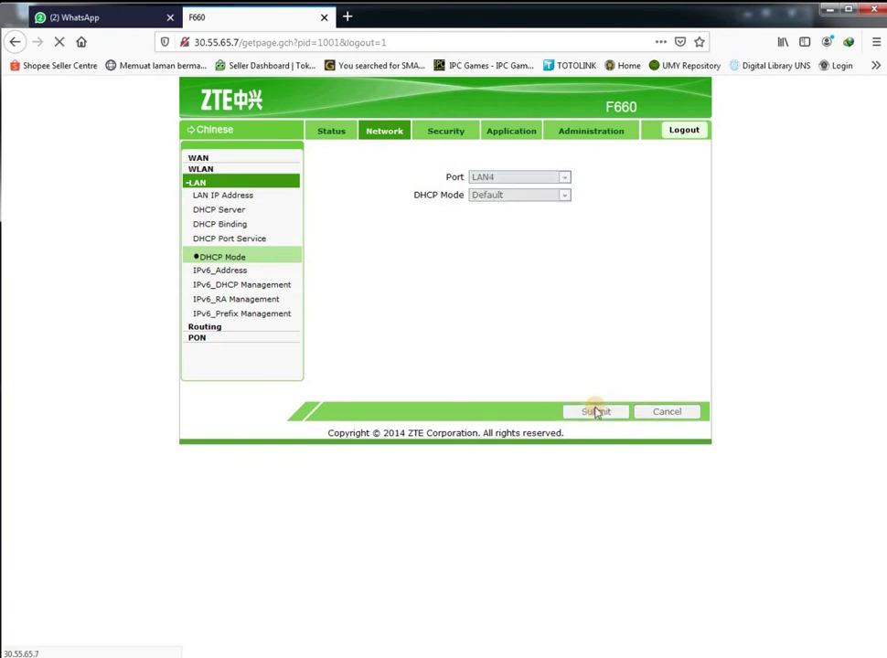
pyautogui.click(563, 177)
pyautogui.click(535, 256)
pyautogui.click(564, 195)
pyautogui.click(561, 209)
pyautogui.click(599, 412)
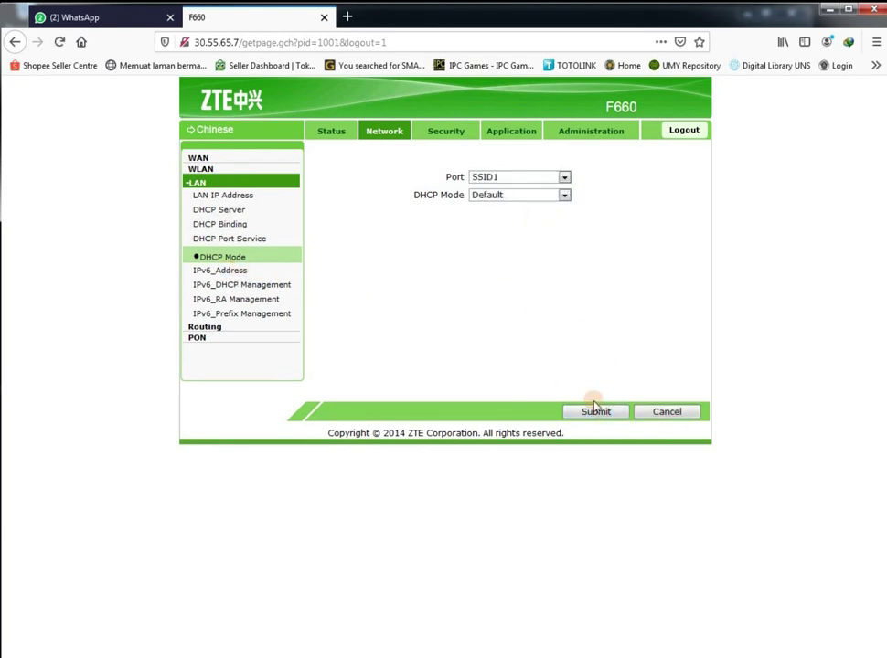
pyautogui.click(595, 414)
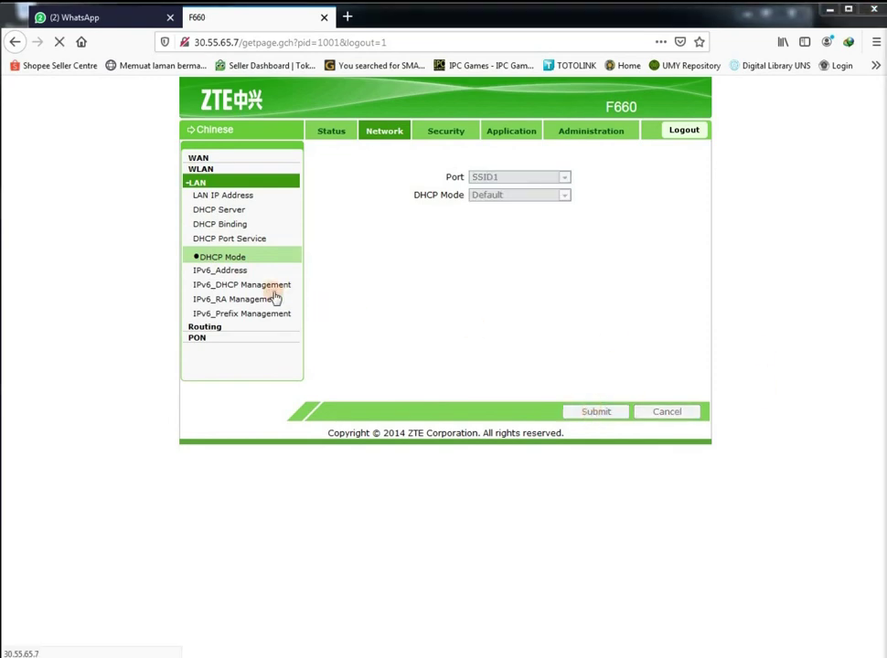
# Disable the DHCPv6 server under IPv6 DHCP Management and submit
pyautogui.click(232, 272)
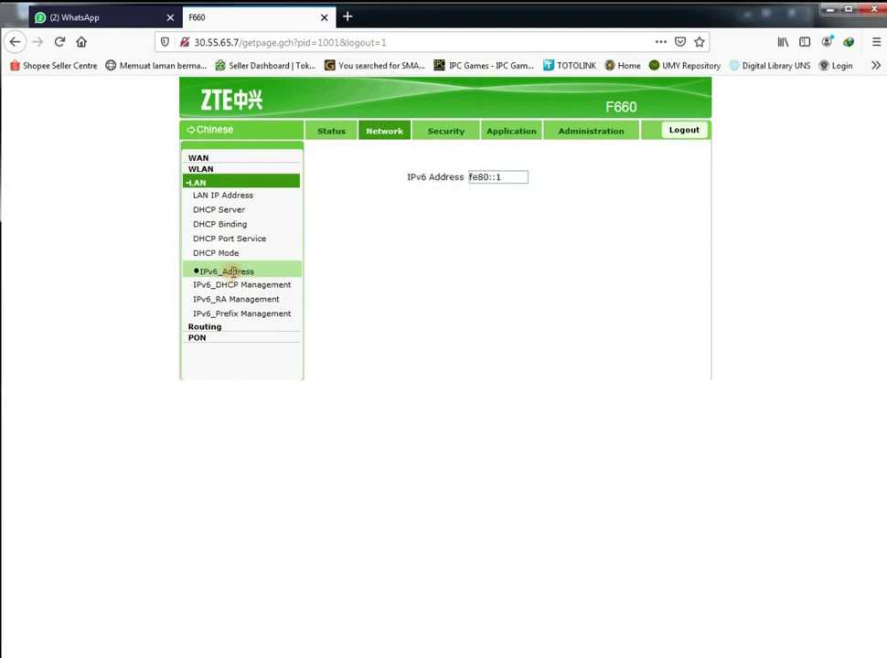
pyautogui.click(249, 291)
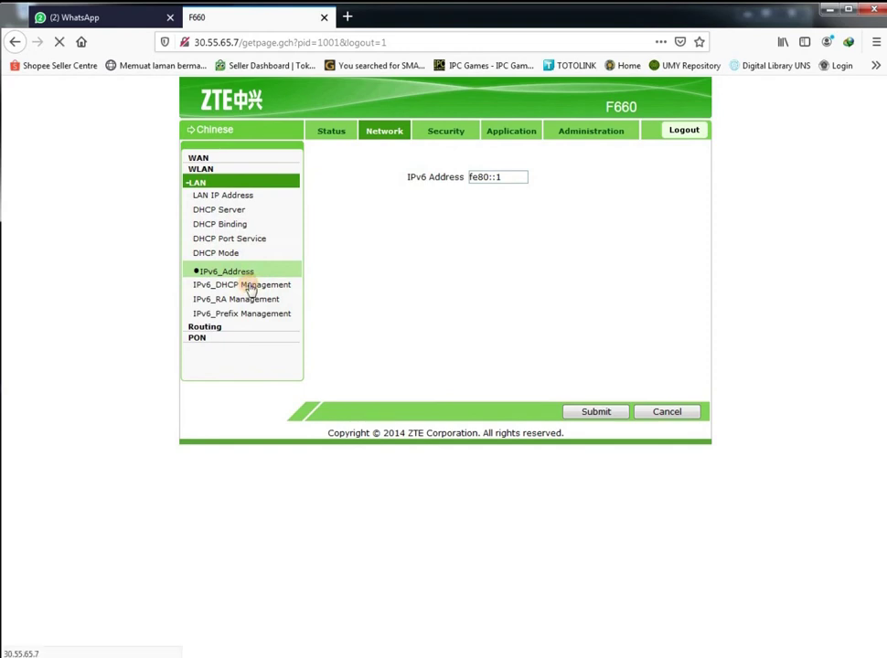
pyautogui.click(473, 176)
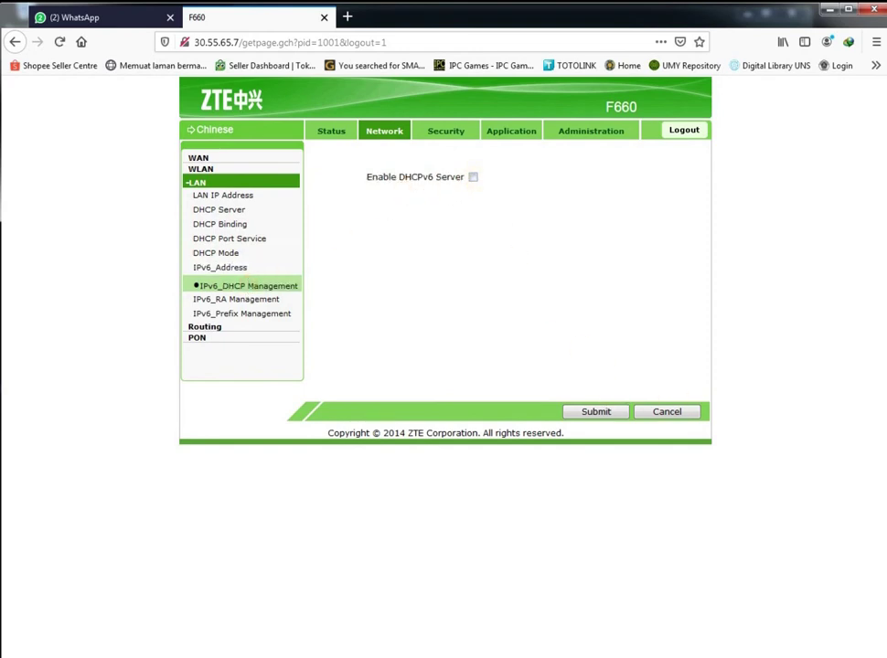
pyautogui.click(592, 413)
# Look over the IPv6 RA and Prefix pages, then open the Security firewall page
pyautogui.click(233, 301)
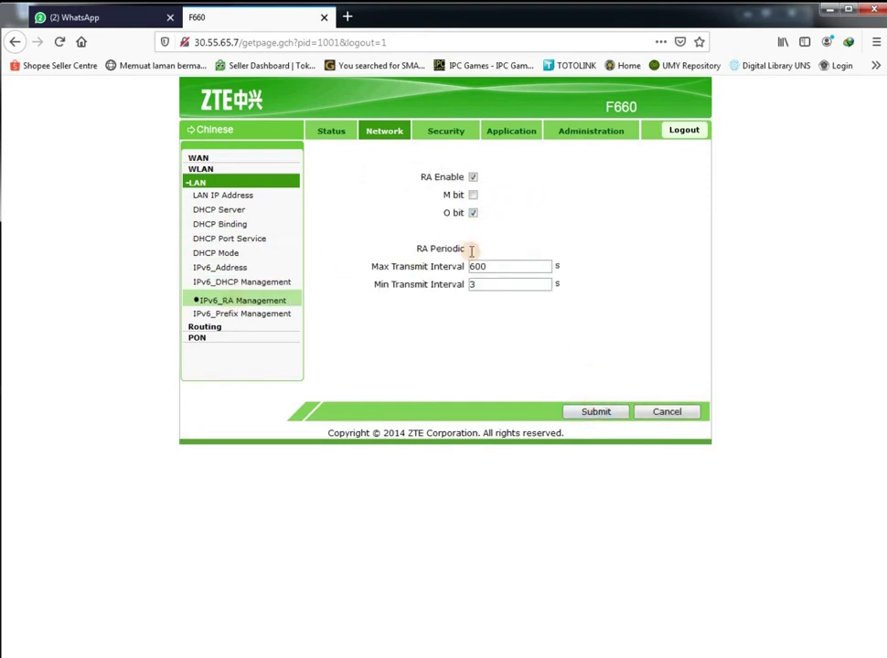
pyautogui.click(235, 317)
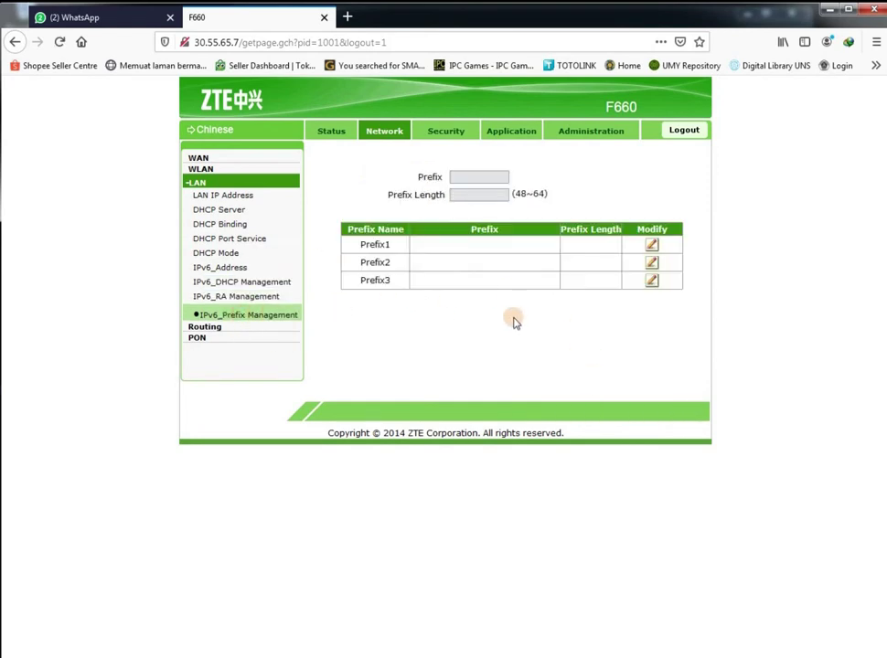
pyautogui.click(447, 135)
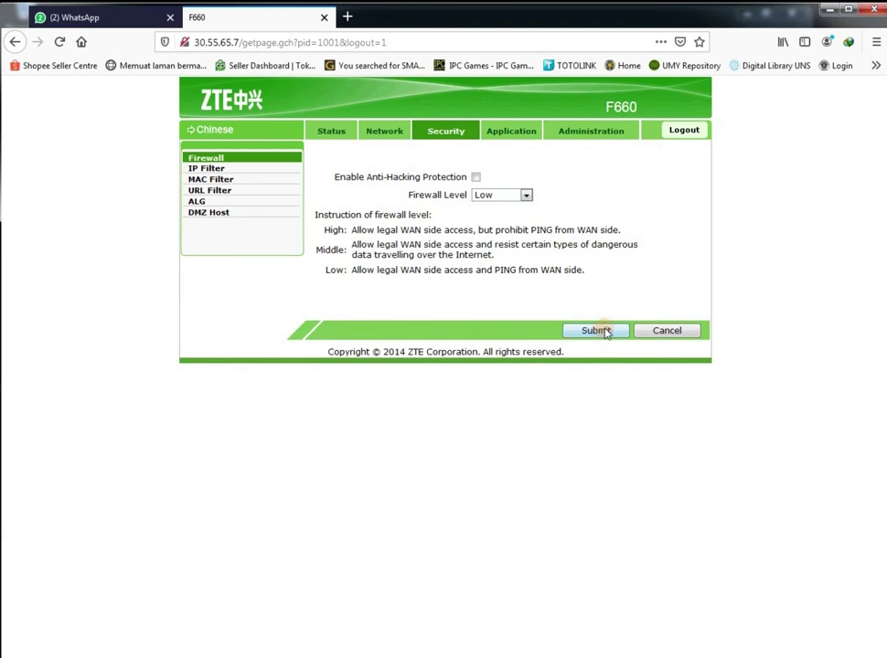
# Open the Administration section and look over the TR-069 settings
pyautogui.click(597, 133)
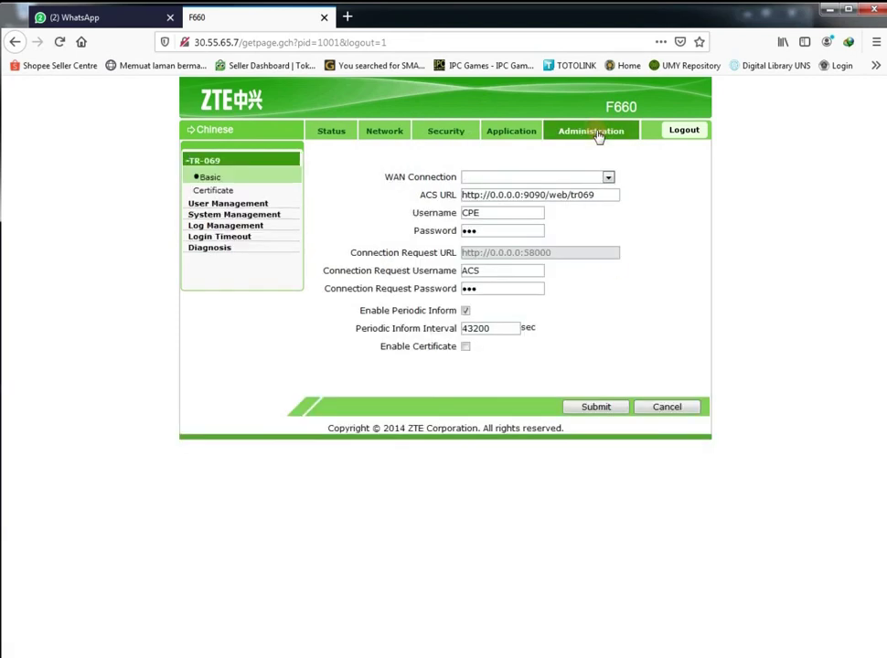
pyautogui.click(608, 177)
pyautogui.click(583, 180)
pyautogui.click(495, 213)
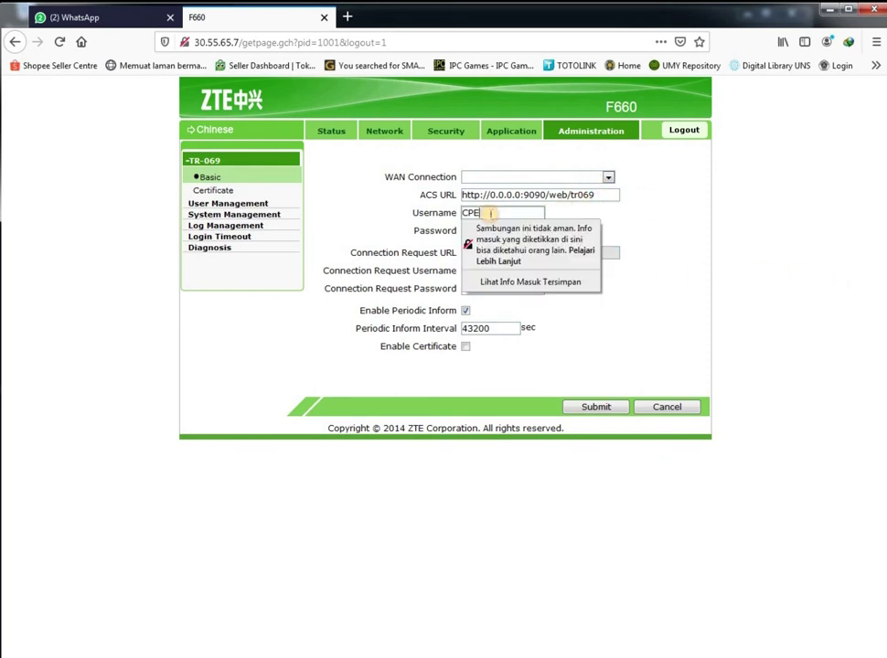
pyautogui.click(818, 277)
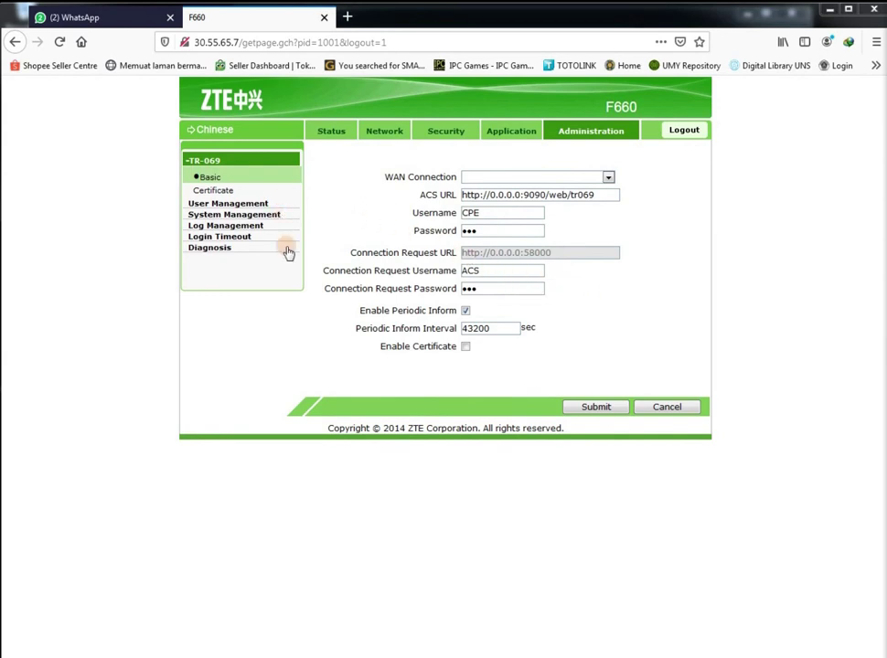
# Go through System Management and User Configuration Management to the User Management page
pyautogui.click(253, 216)
pyautogui.click(357, 162)
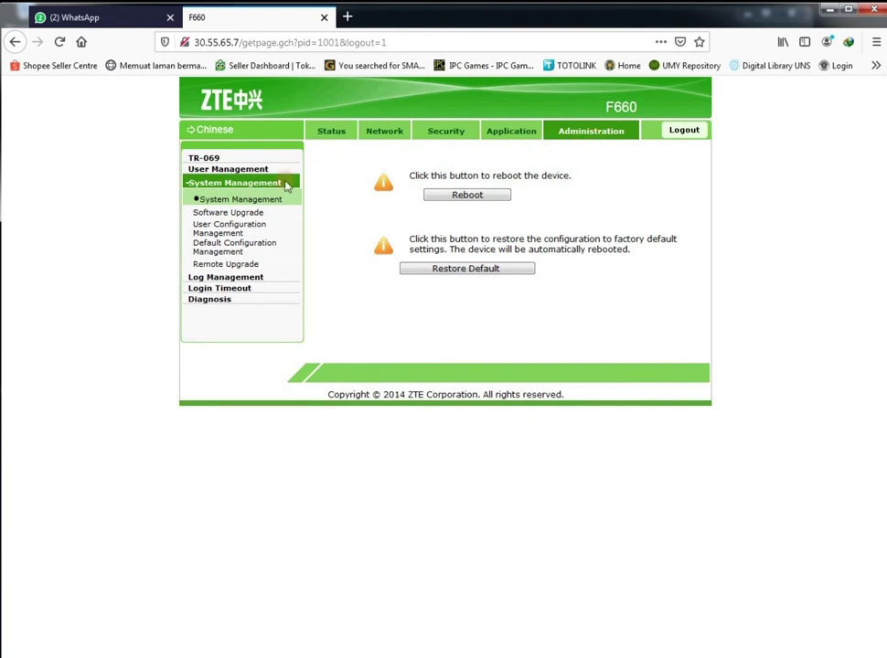
pyautogui.click(248, 233)
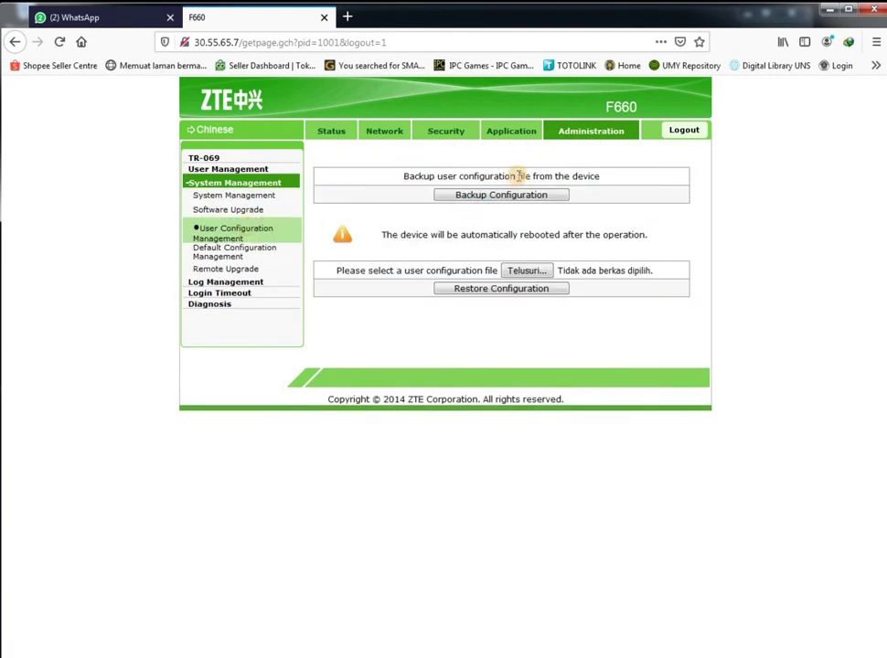
pyautogui.click(222, 172)
# Select the User account, enter a new username and password, and submit
pyautogui.click(224, 179)
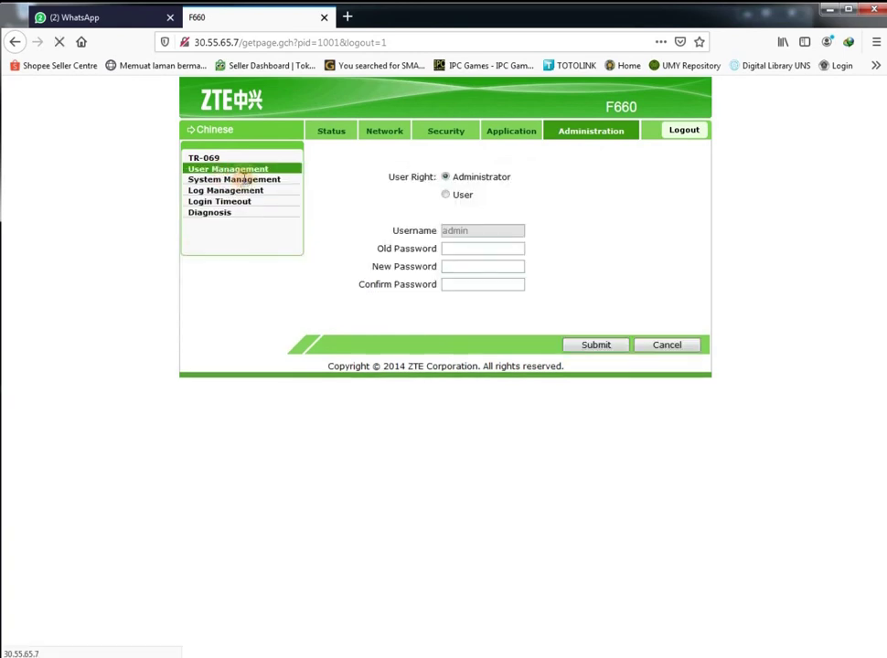
pyautogui.click(230, 170)
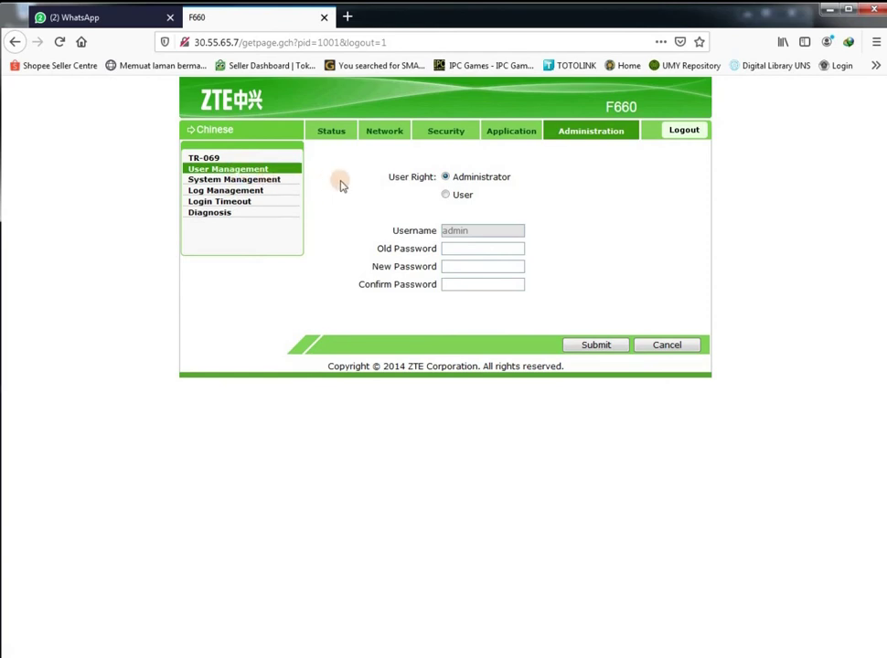
pyautogui.click(446, 196)
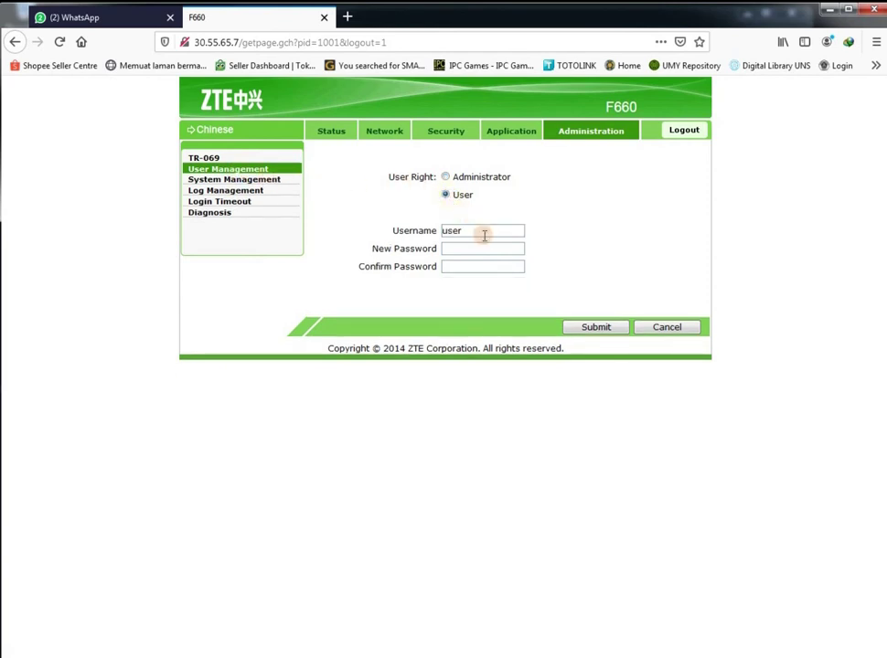
pyautogui.moveTo(485, 231); pyautogui.dragTo(431, 232)
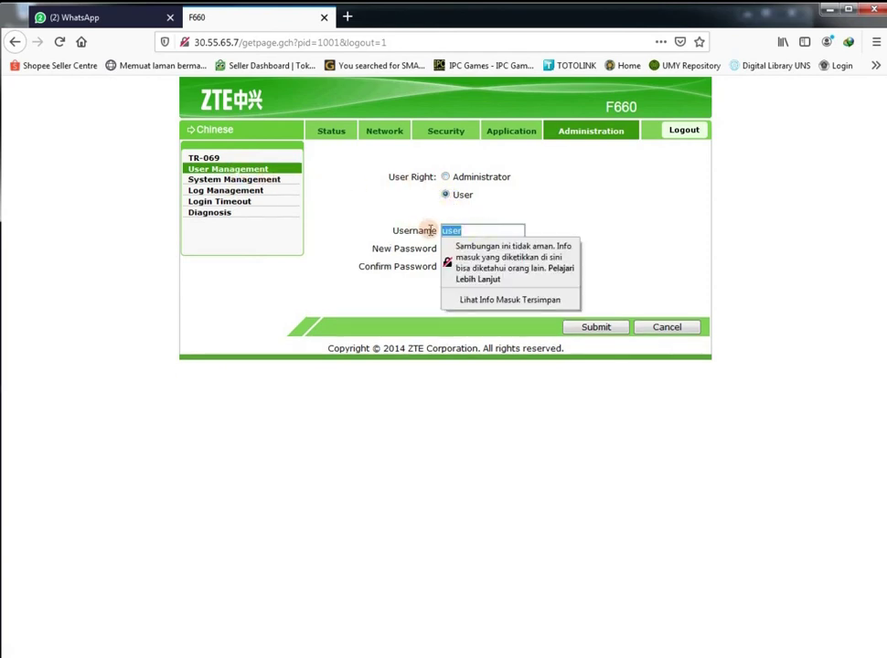
pyautogui.write('Mauza')
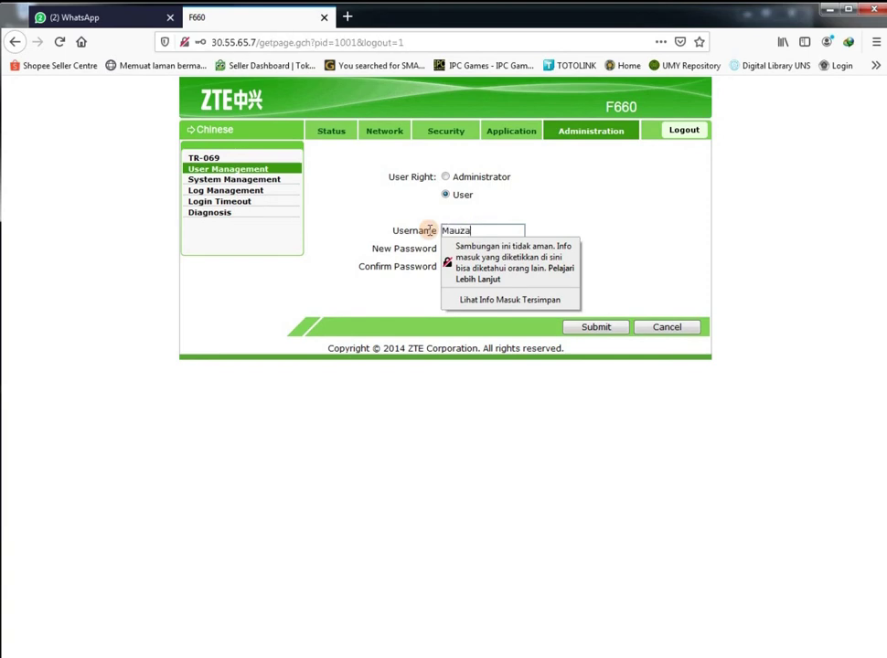
pyautogui.press('Tab')
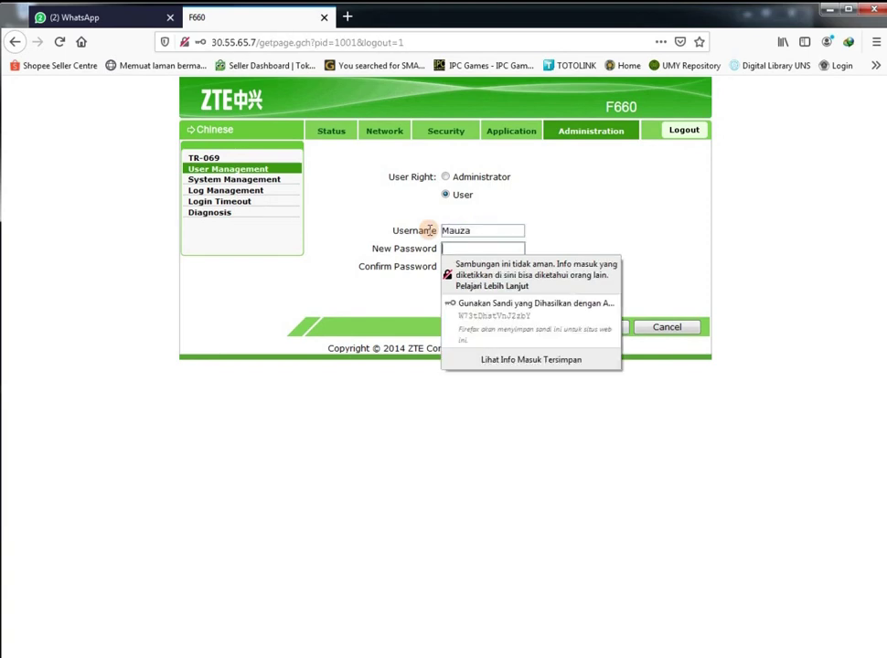
pyautogui.moveTo(471, 230); pyautogui.dragTo(400, 226)
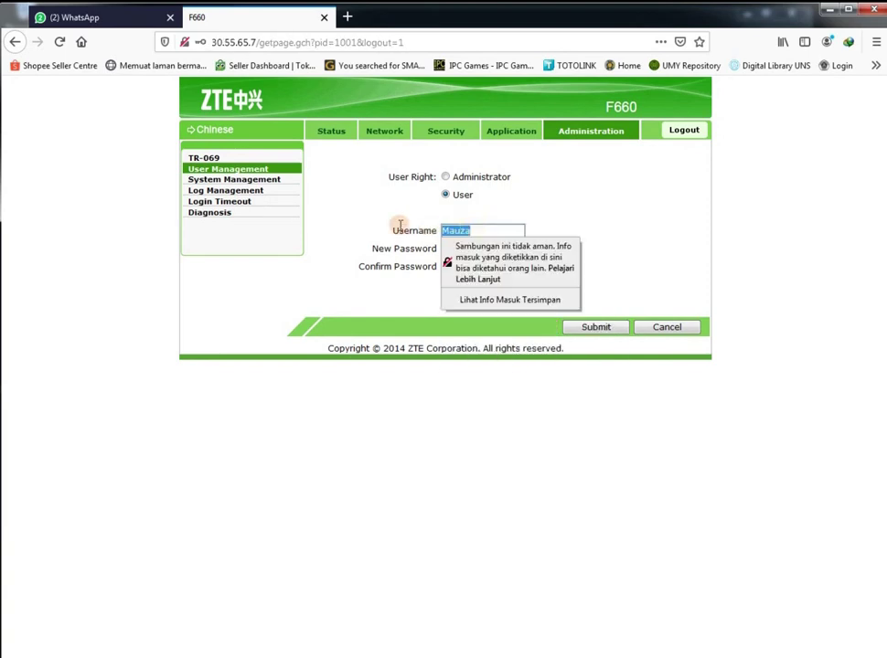
pyautogui.write('admin')
pyautogui.press('Tab')
pyautogui.write('ad')
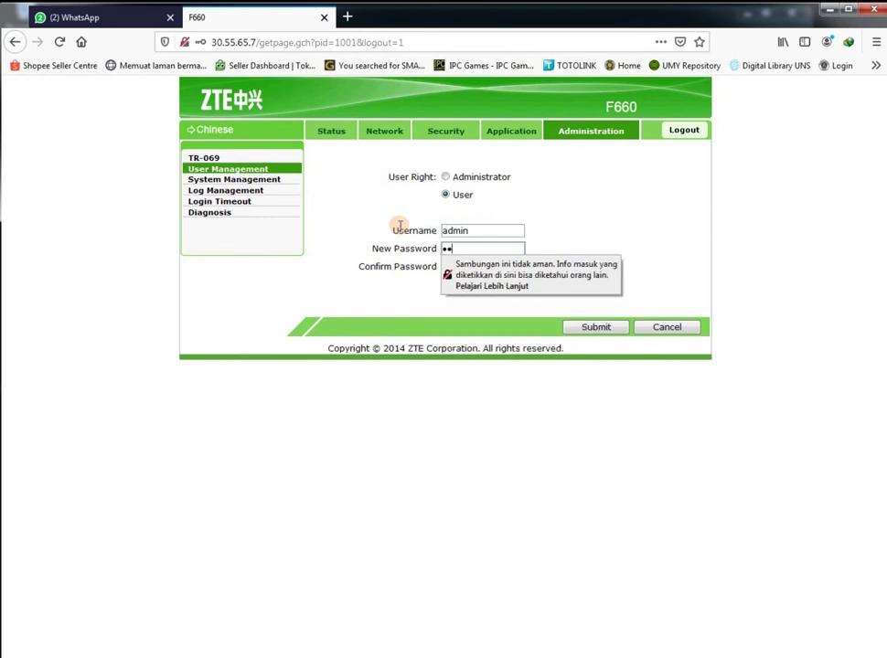
pyautogui.write('1234')
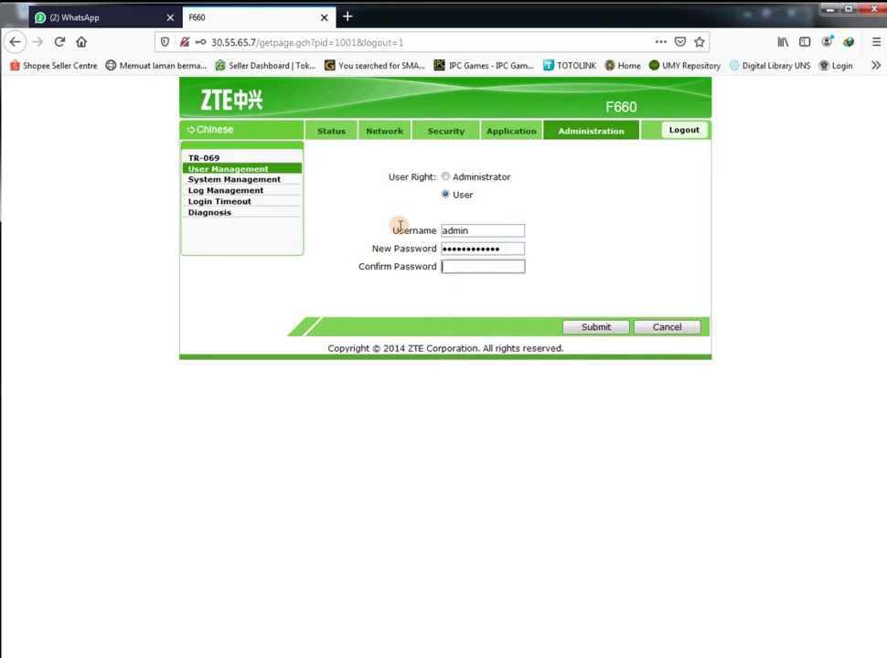
pyautogui.press('Tab')
pyautogui.write('admi')
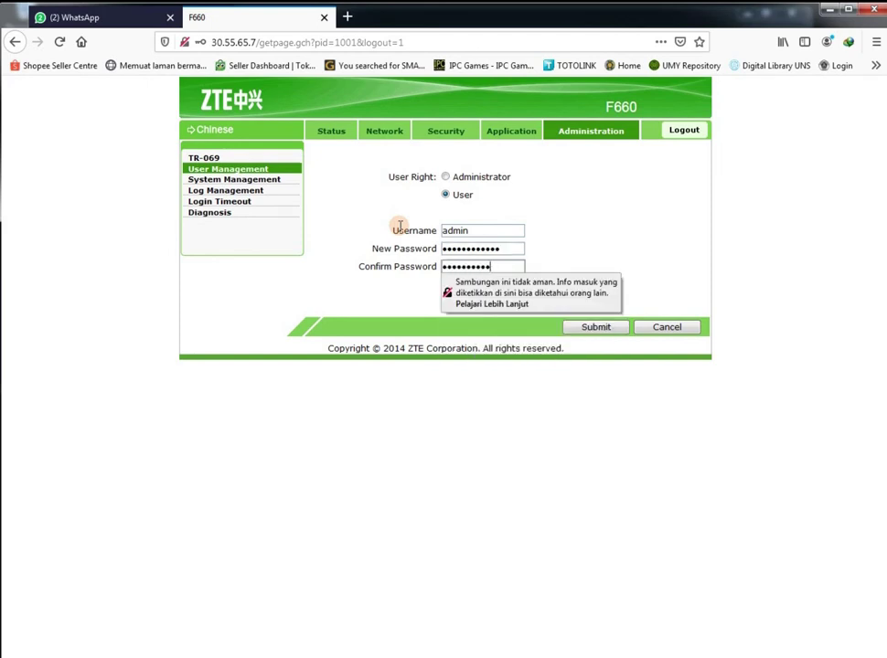
pyautogui.click(585, 326)
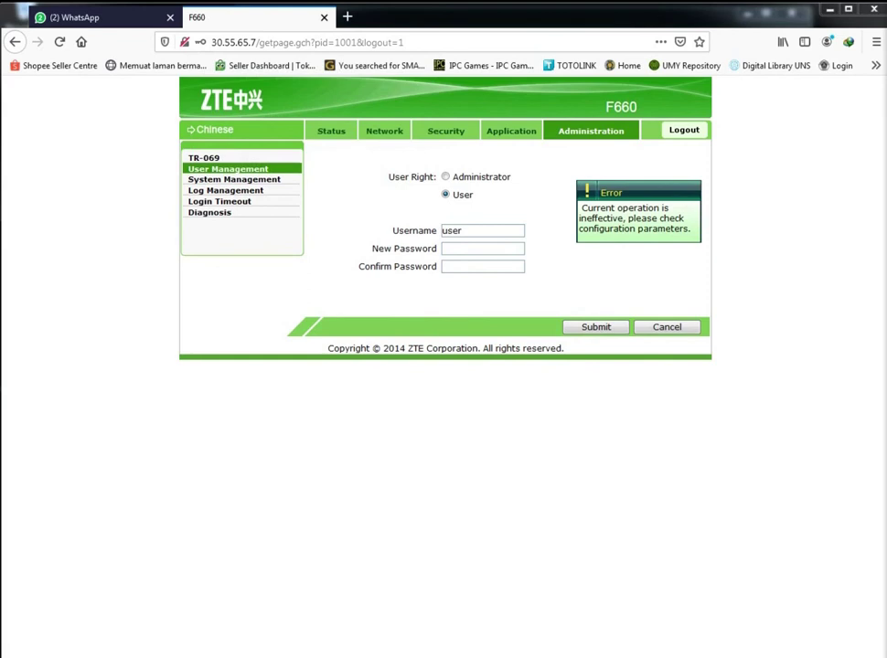
# Re-enter the new capitalized username and matching new password, then submit again
pyautogui.doubleClick(437, 231)
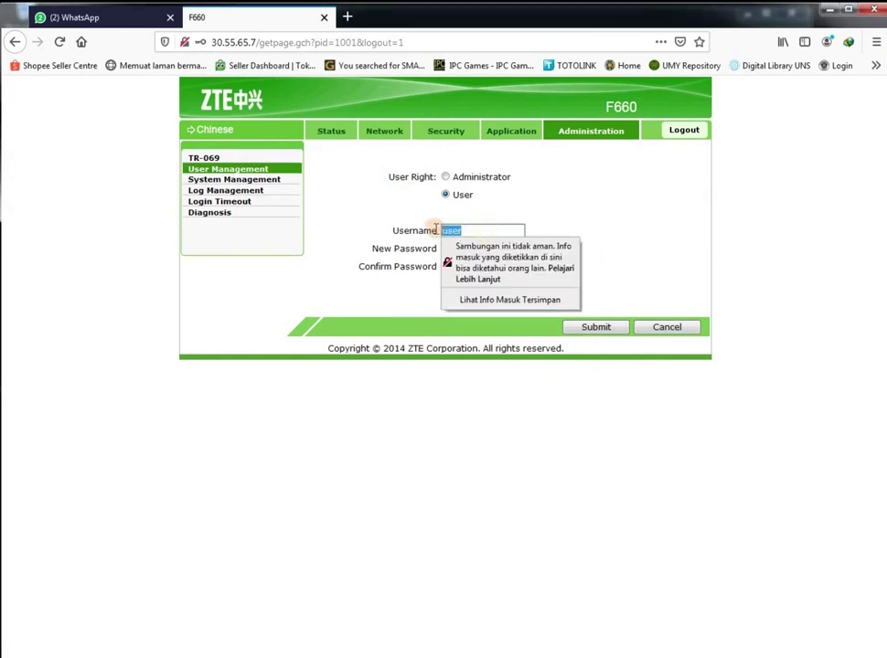
pyautogui.write('mauza')
pyautogui.press('Tab')
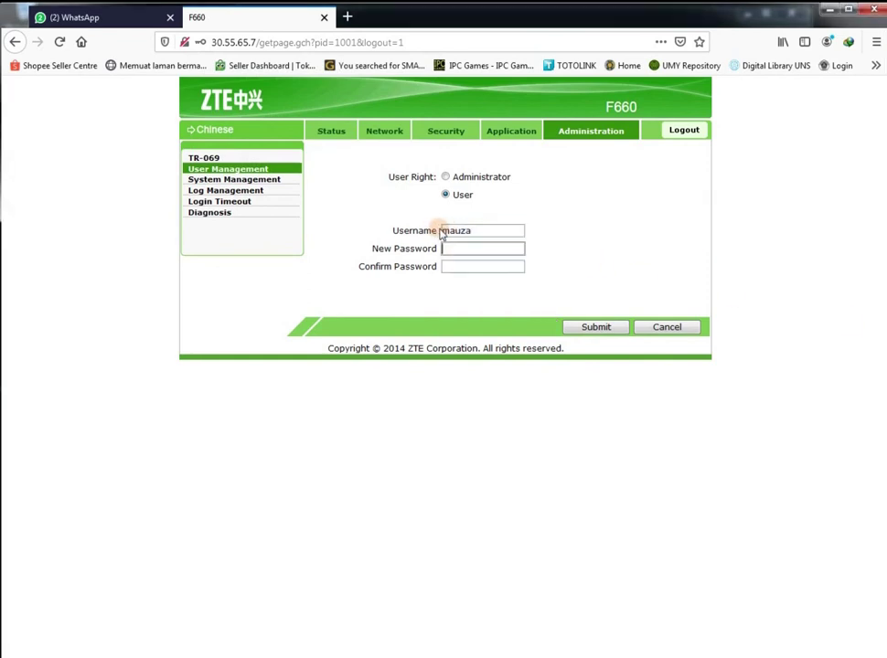
pyautogui.write('1234')
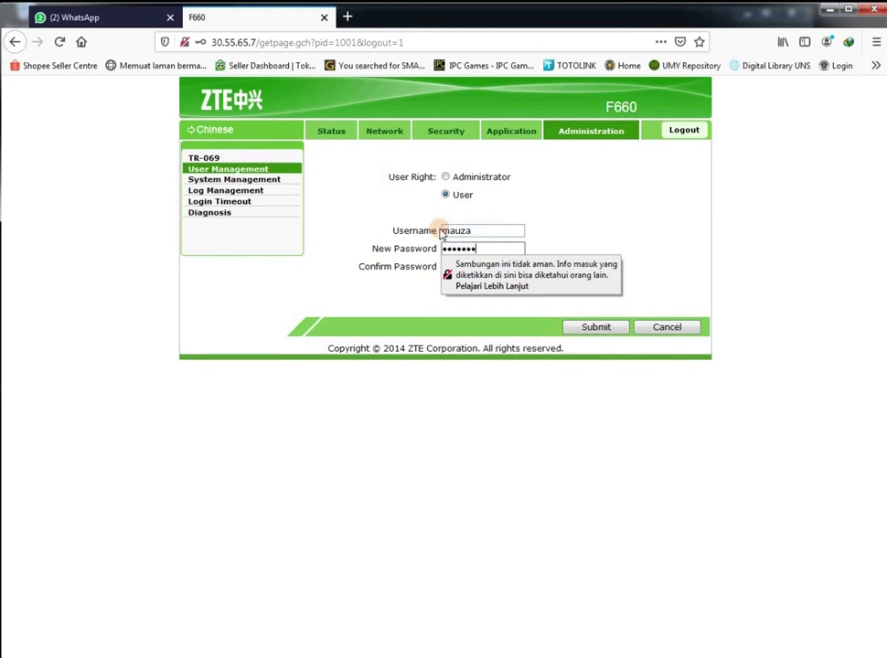
pyautogui.press('Tab')
pyautogui.write('12')
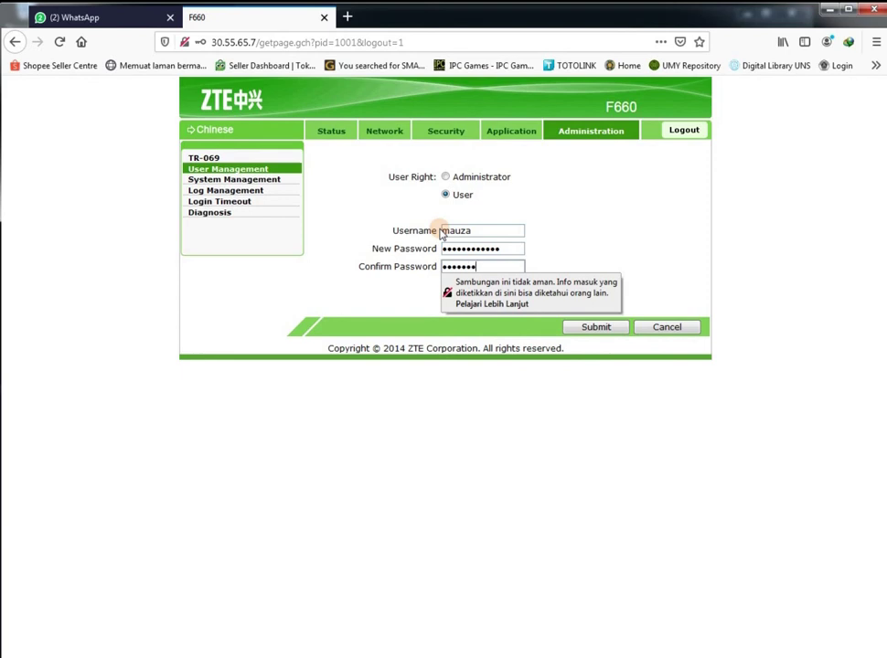
pyautogui.click(420, 226)
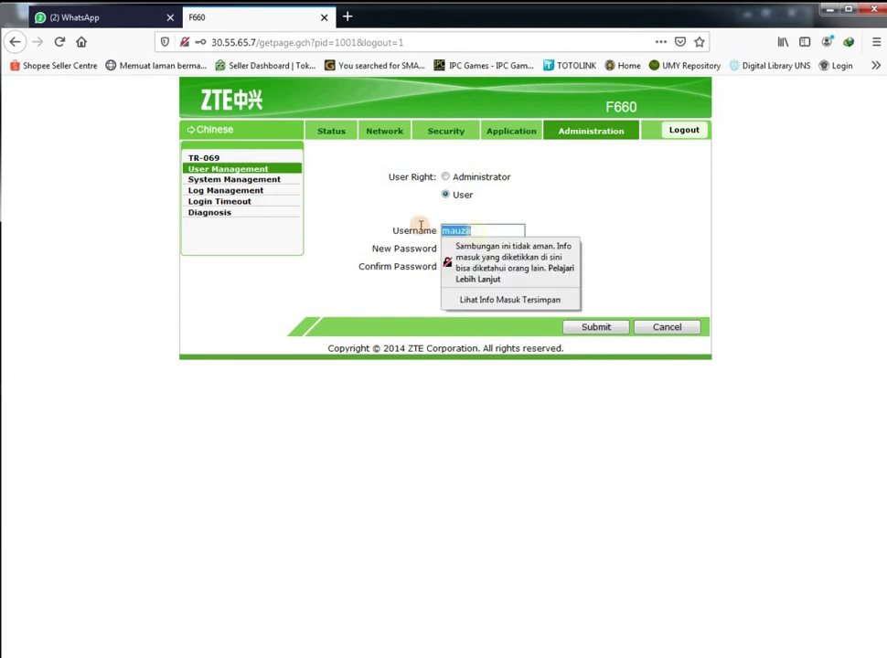
pyautogui.write('Mauza')
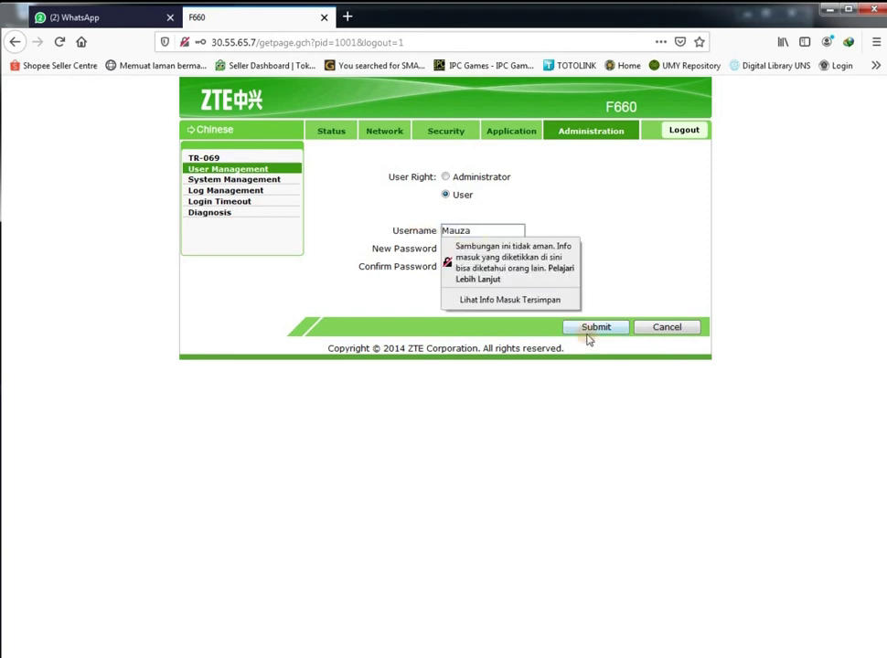
pyautogui.click(586, 329)
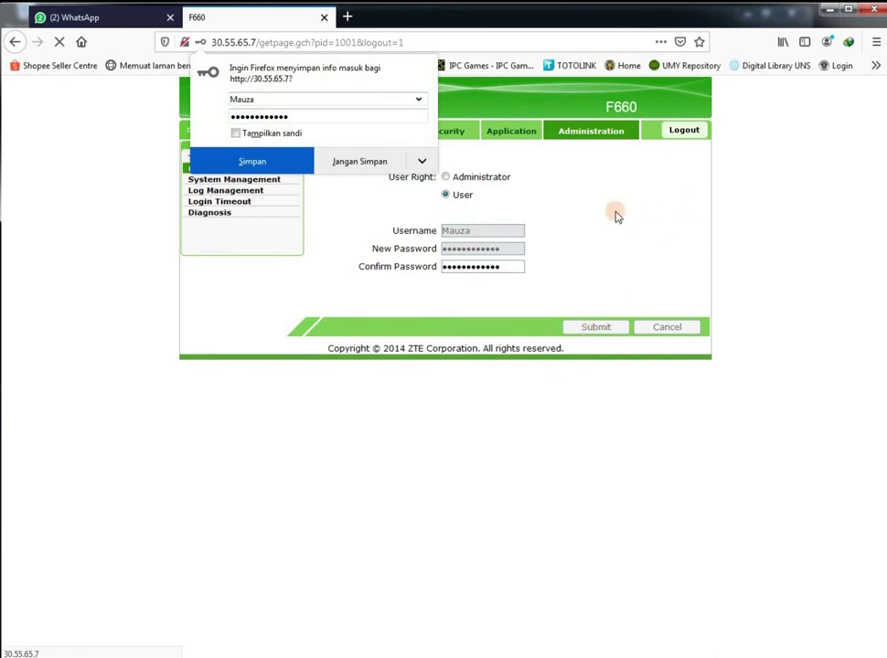
# Decline Firefox's save-login prompt and bring up the Administrator account's password fields
pyautogui.click(358, 162)
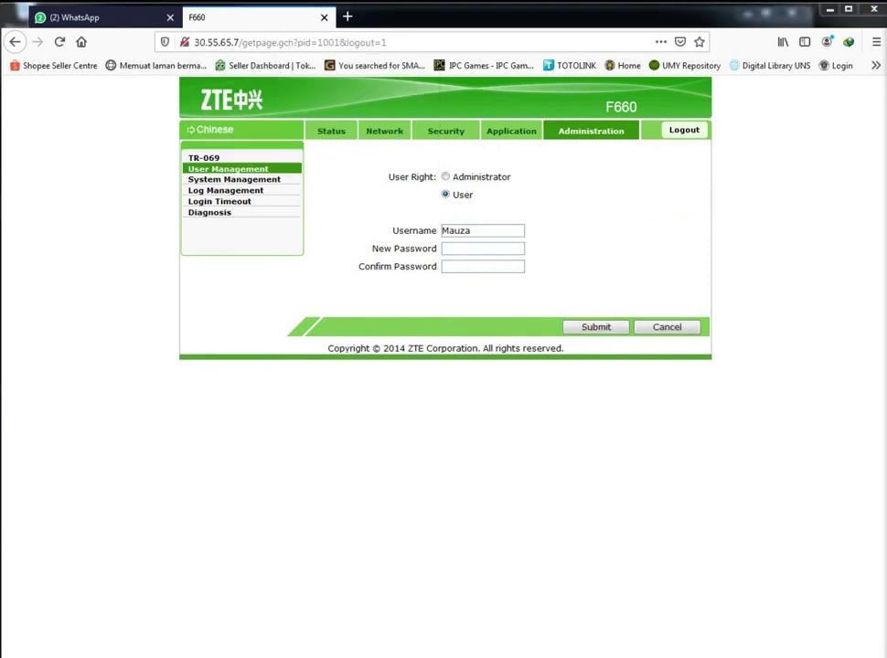
pyautogui.click(445, 177)
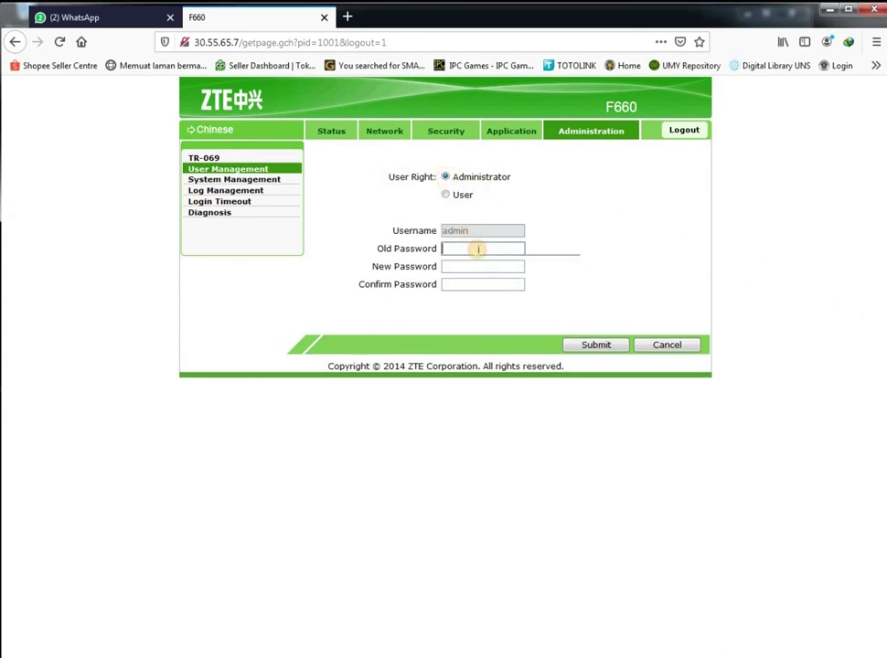
pyautogui.click(491, 248)
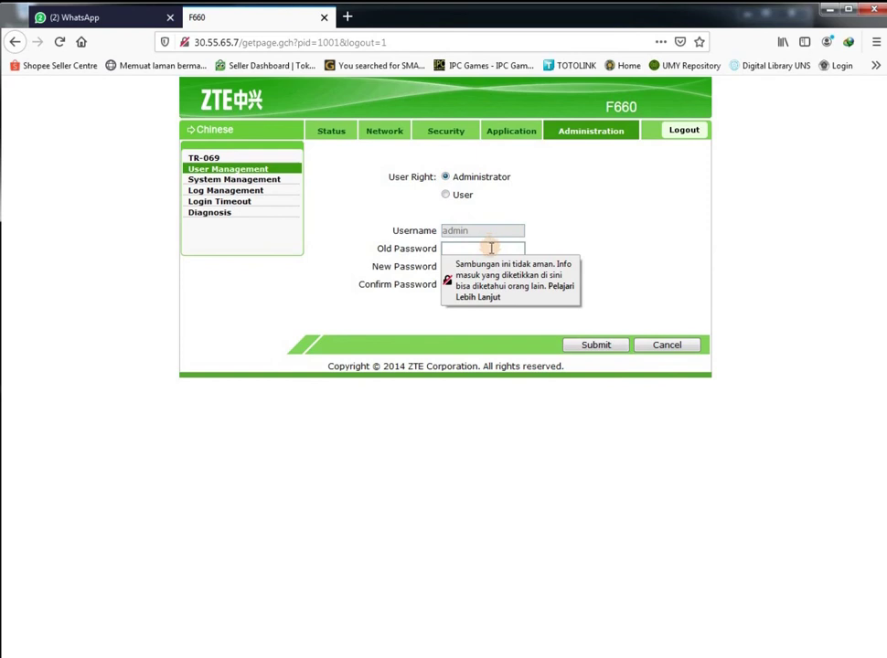
pyautogui.click(539, 600)
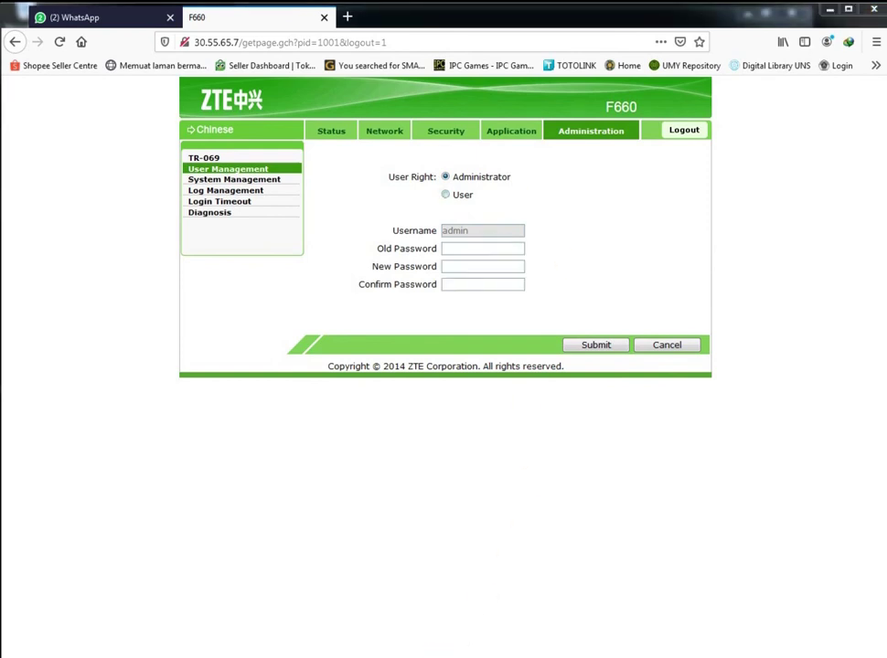
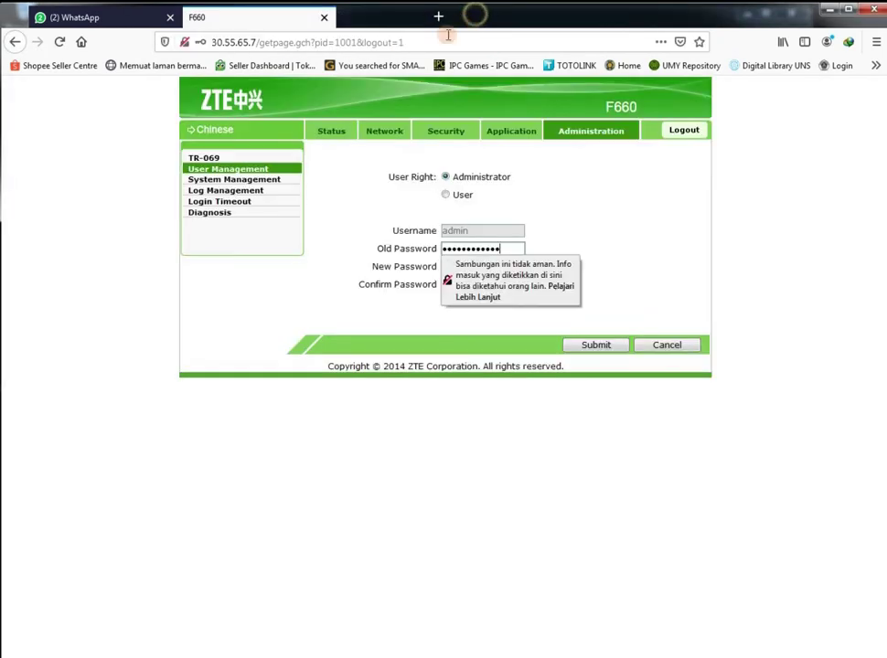
# Enter the new administrator password in New and Confirm Password and submit it
pyautogui.click(497, 264)
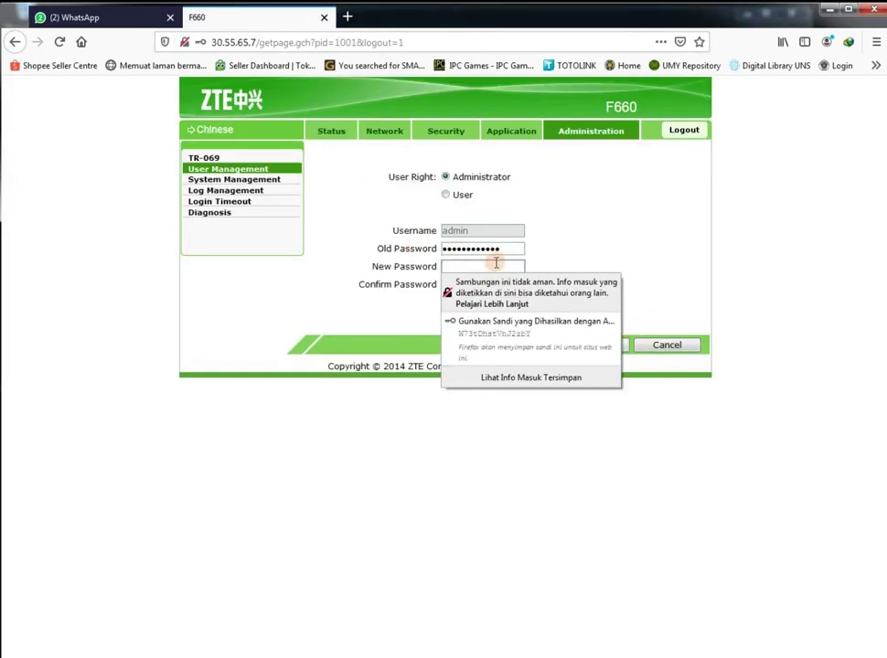
pyautogui.hotkey('ctrl', 'v')
pyautogui.press('Tab')
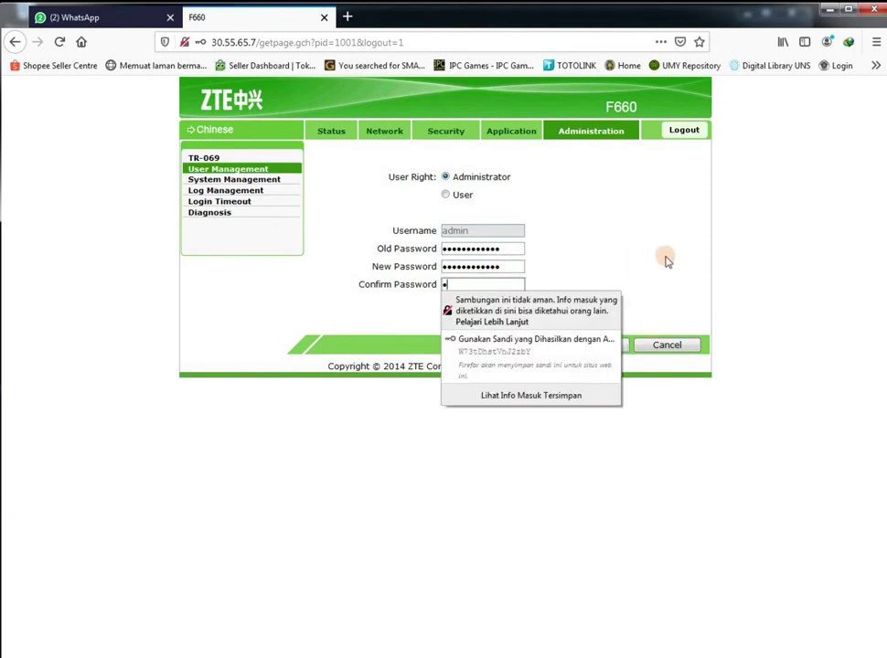
pyautogui.write('****')
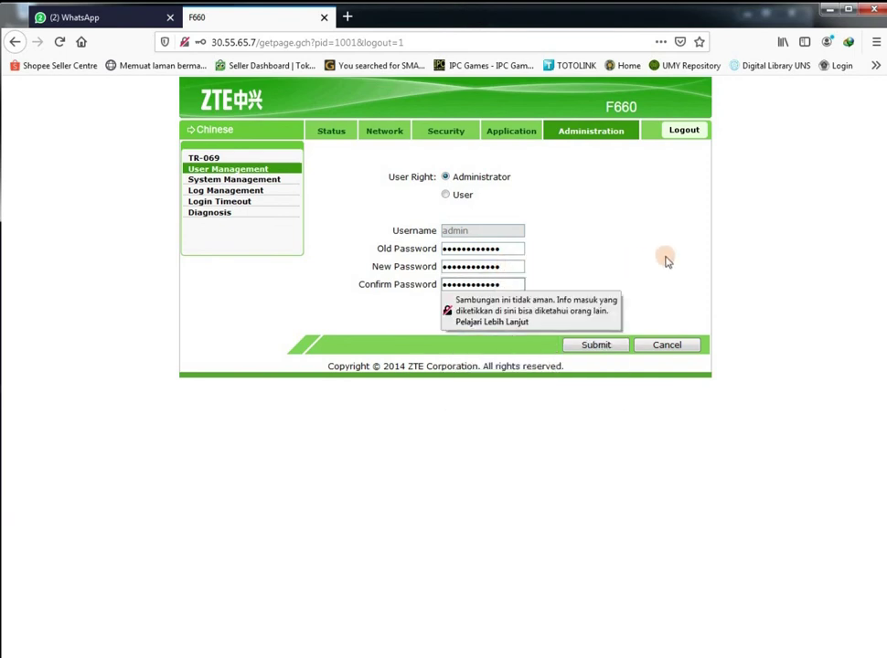
pyautogui.click(596, 345)
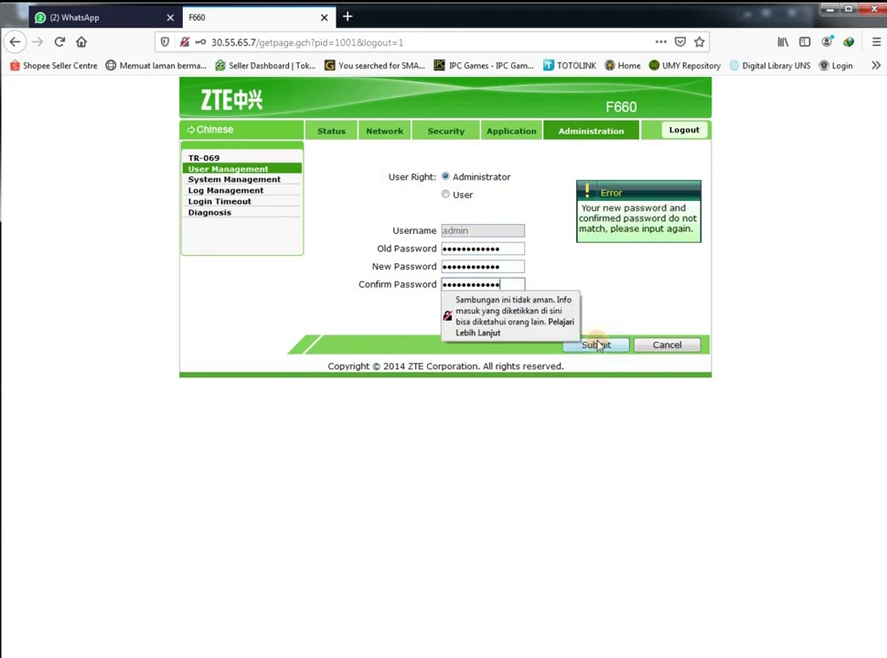
# Retype the mismatched password, resubmit the change, and decline Firefox's offer to save the login
pyautogui.doubleClick(500, 266)
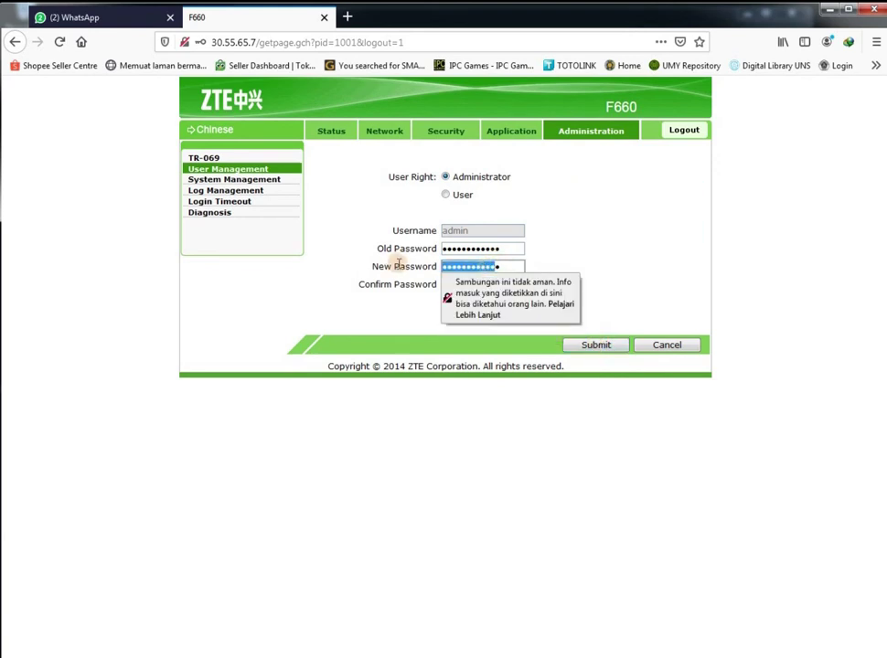
pyautogui.write('****')
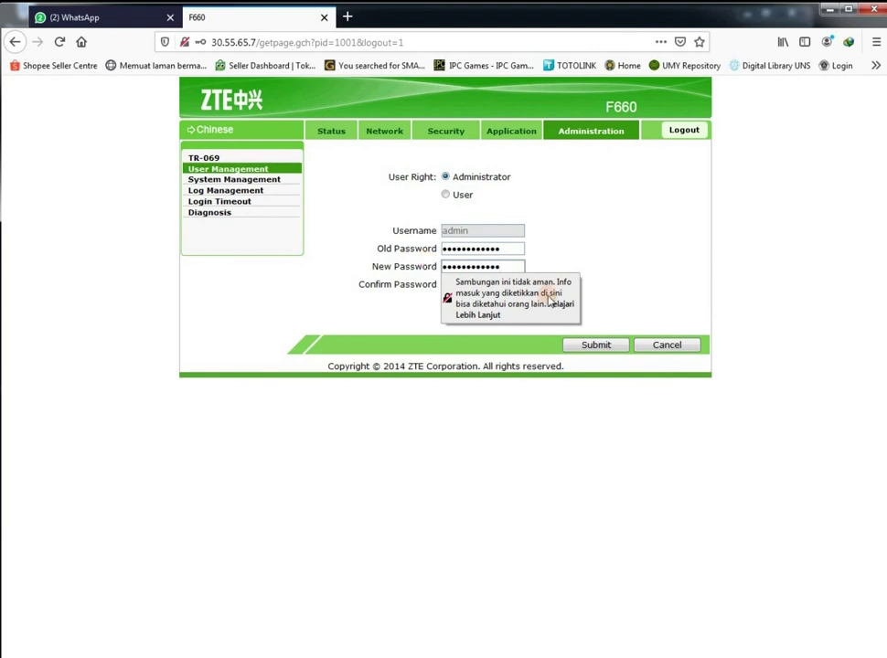
pyautogui.click(594, 344)
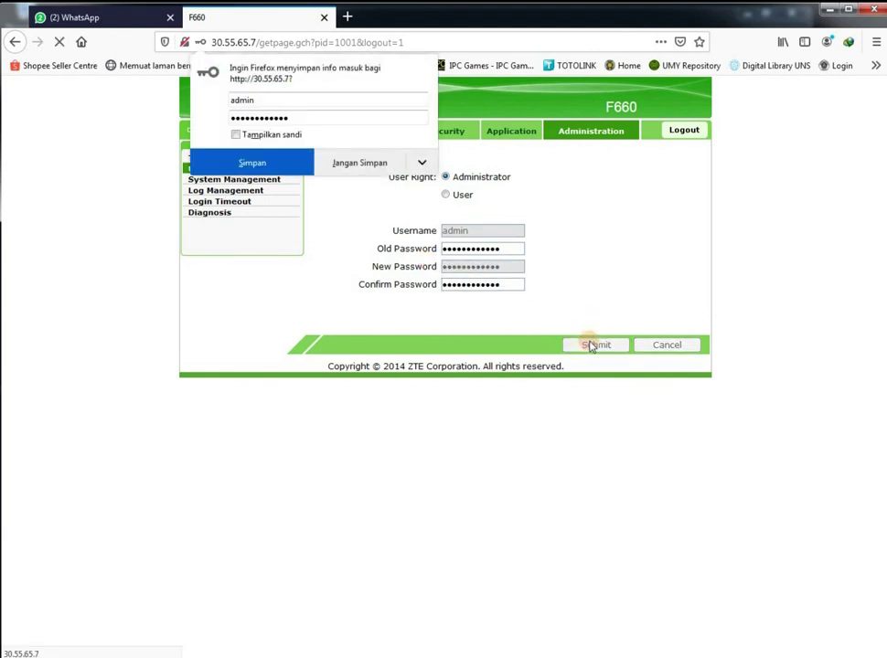
pyautogui.click(357, 163)
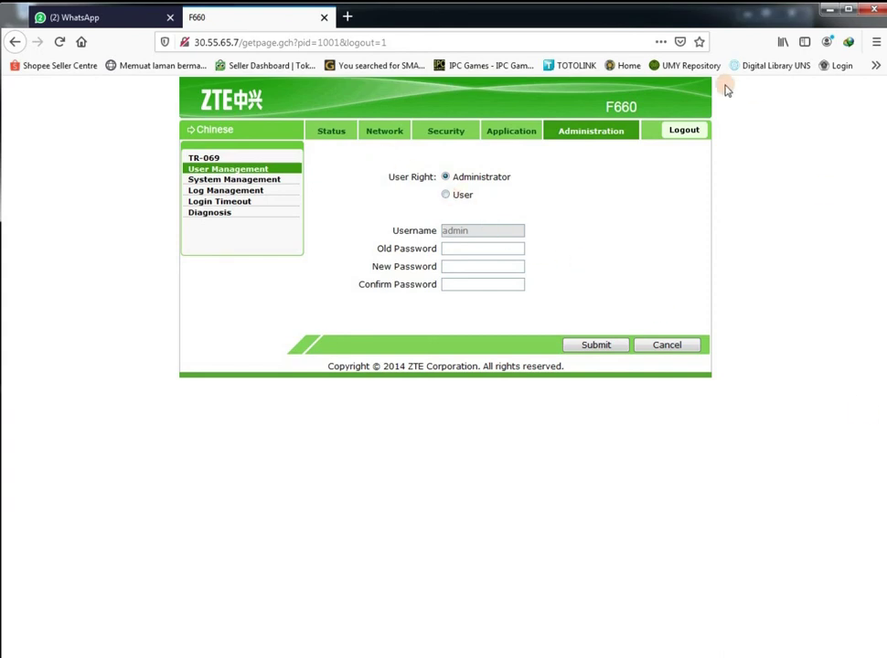
# Reboot the router from Administration > System Management, then place the caret at the end of the Notepad notes
pyautogui.click(593, 138)
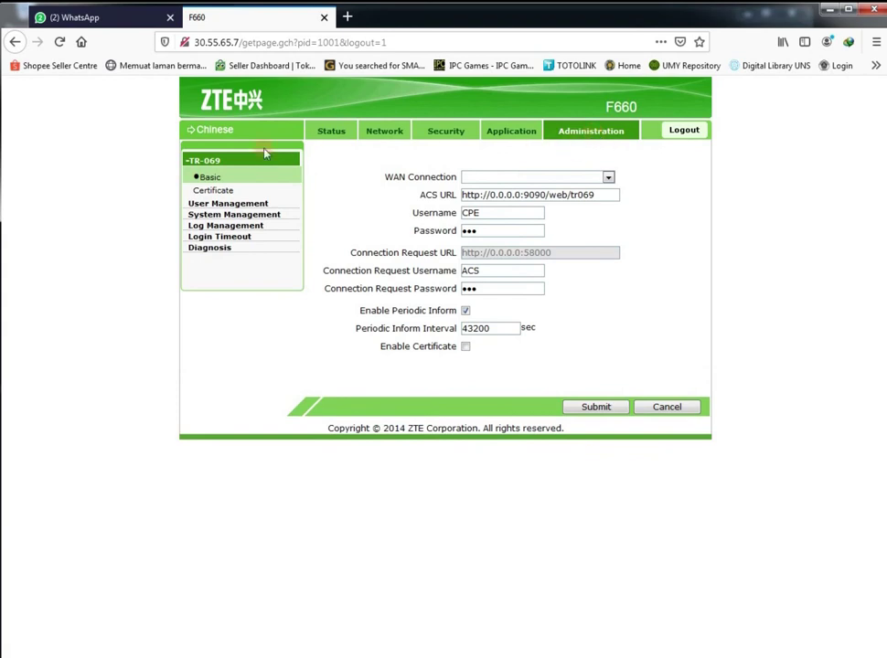
pyautogui.click(239, 203)
pyautogui.click(357, 163)
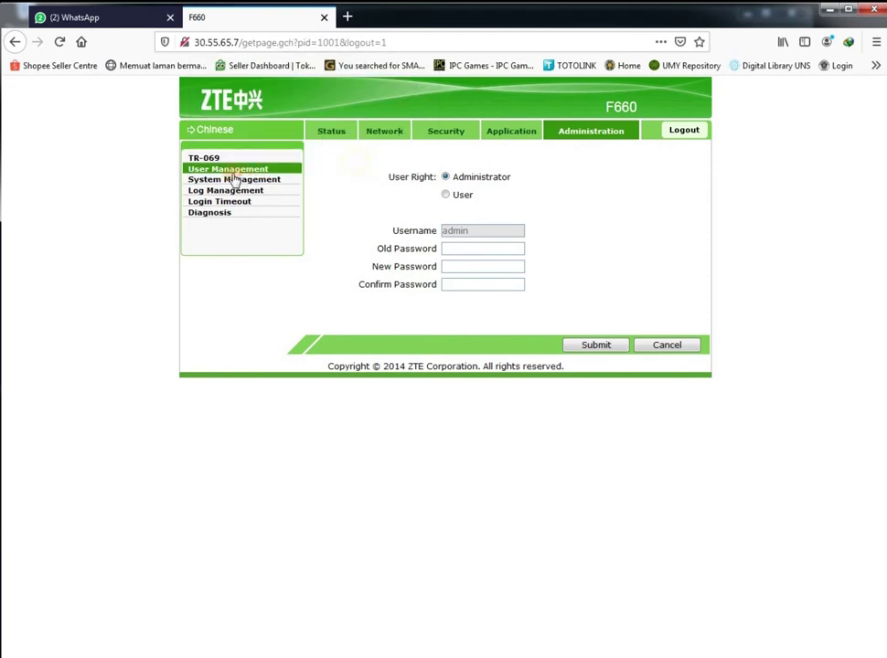
pyautogui.click(228, 183)
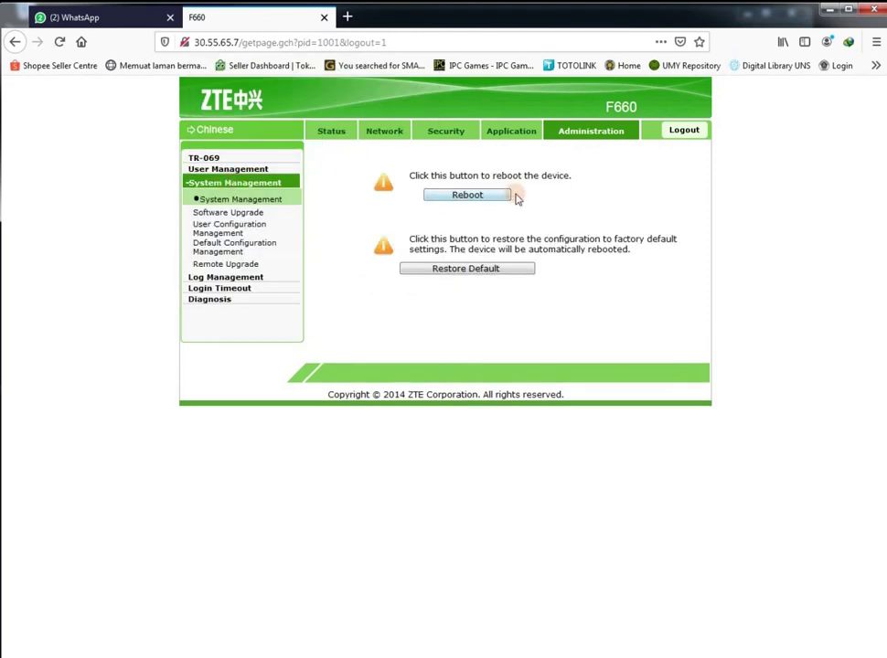
pyautogui.click(468, 193)
pyautogui.click(406, 276)
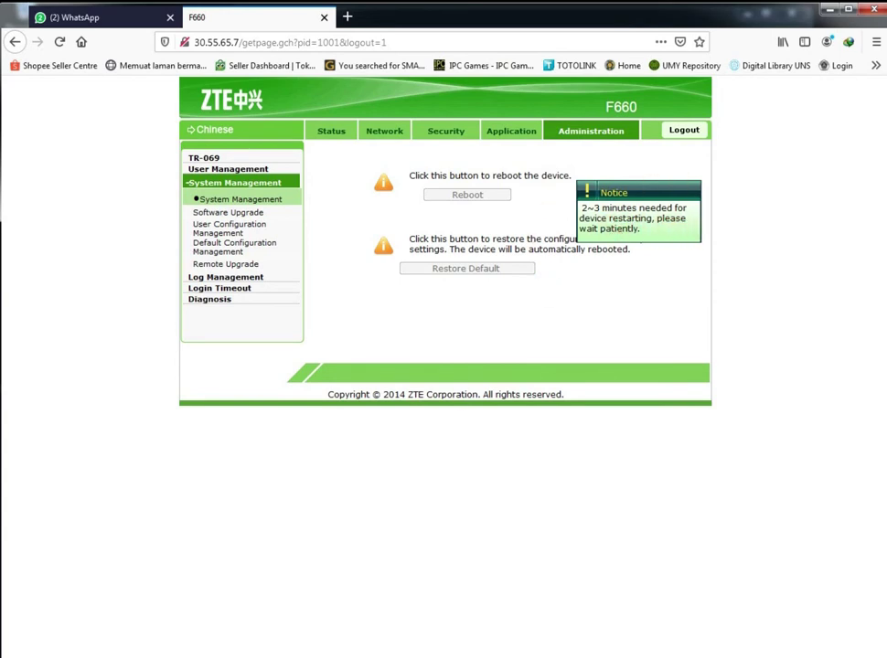
pyautogui.hotkey('alt', 'Tab')
pyautogui.click(358, 291)
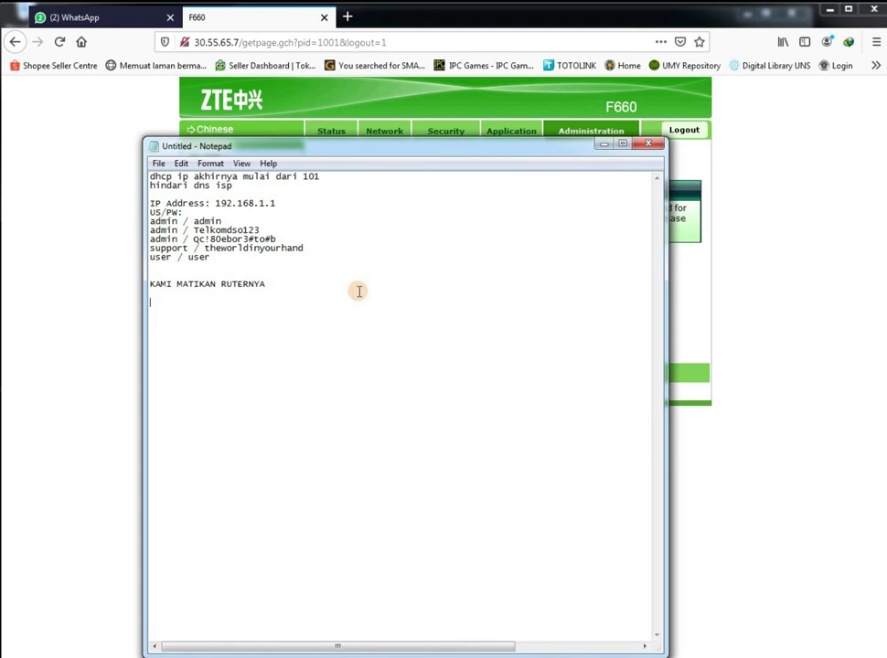
# Add the line 'di tunggu 1 menit' to the Notepad notes
pyautogui.press('Return')
pyautogui.write('di tunggu 1 menit')
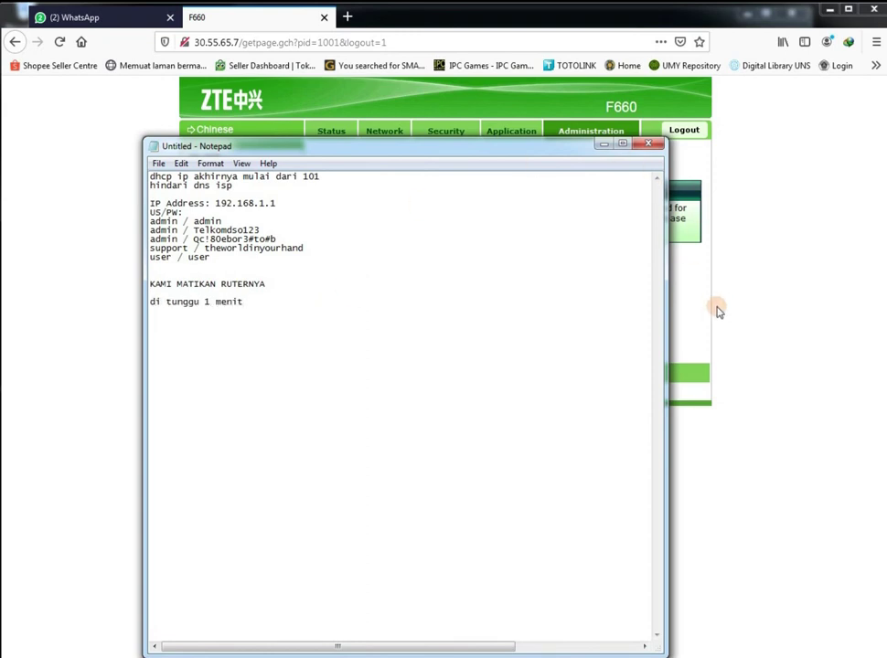
pyautogui.click(695, 265)
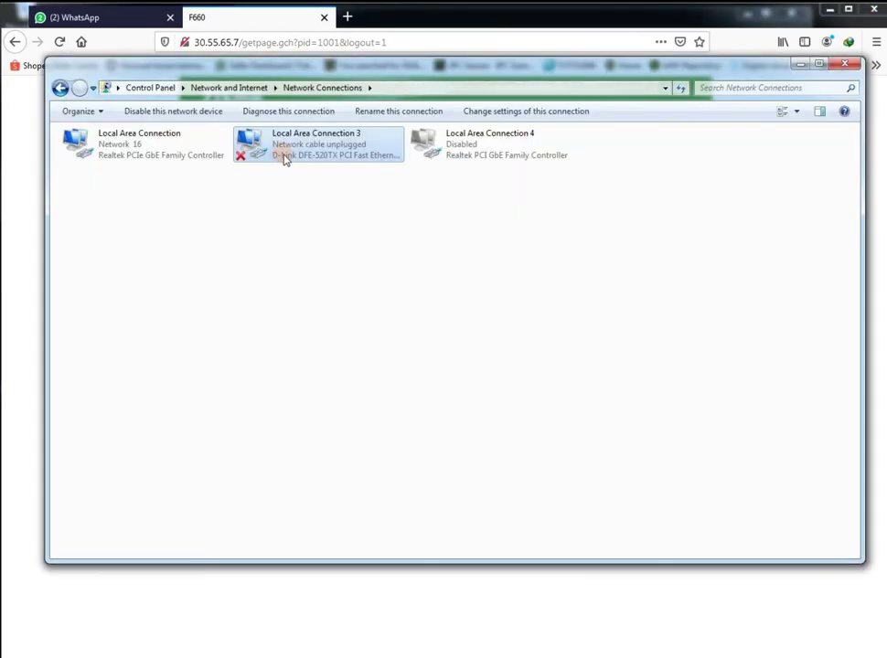
# Disable Local Area Connection 3 in Network Connections and minimize that window
pyautogui.rightClick(297, 159)
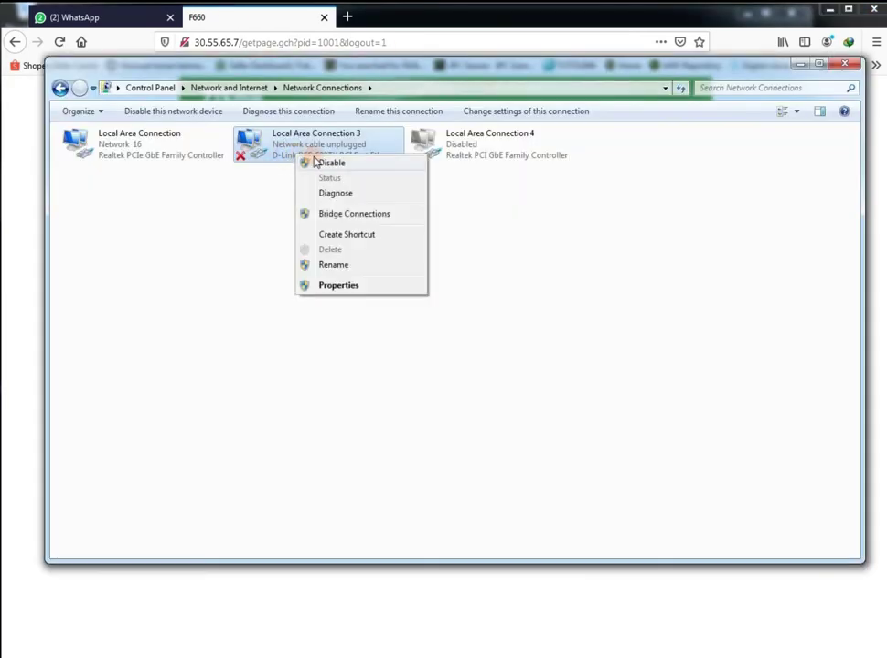
pyautogui.click(311, 163)
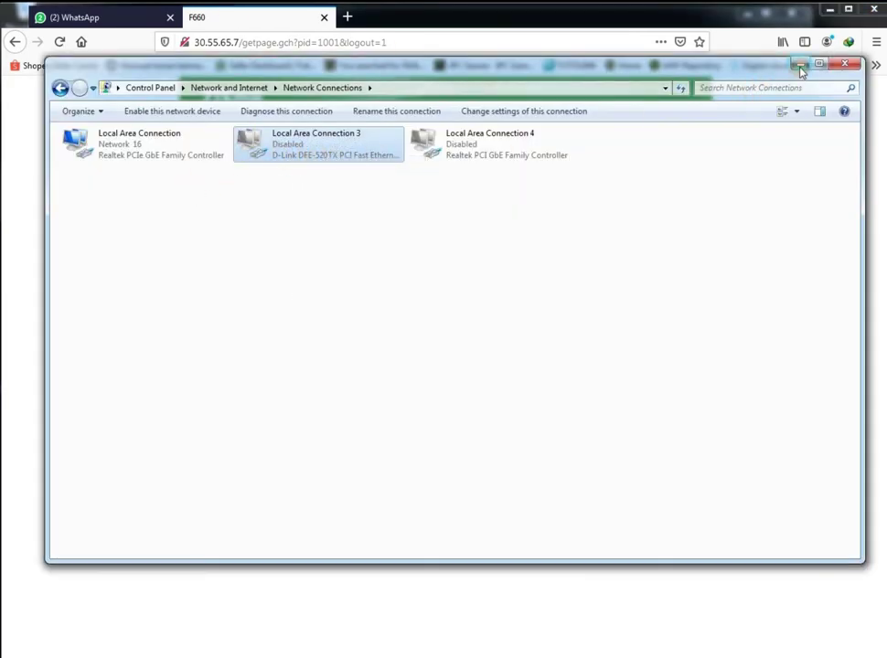
pyautogui.click(800, 66)
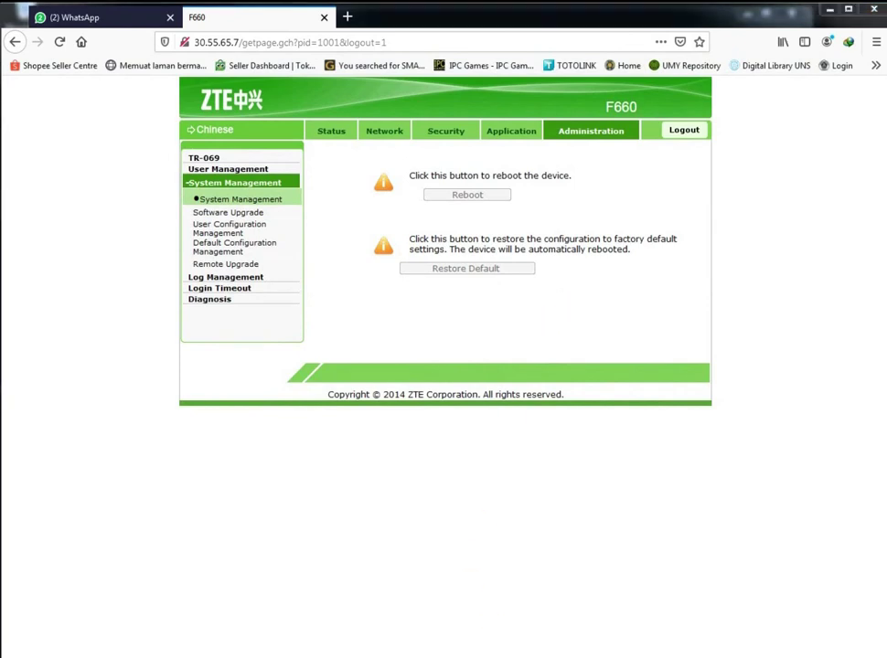
pyautogui.hotkey('alt', 'Tab')
# Add the line 'selesay' to the notes and close the file browser window that appeared
pyautogui.write('s')
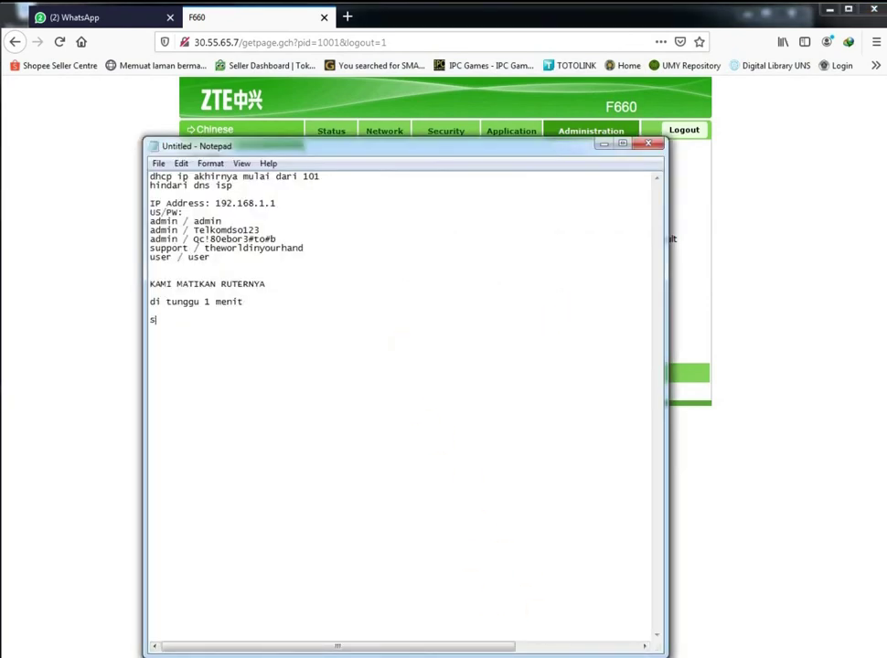
pyautogui.write('elesay')
pyautogui.press('Return')
pyautogui.click(701, 214)
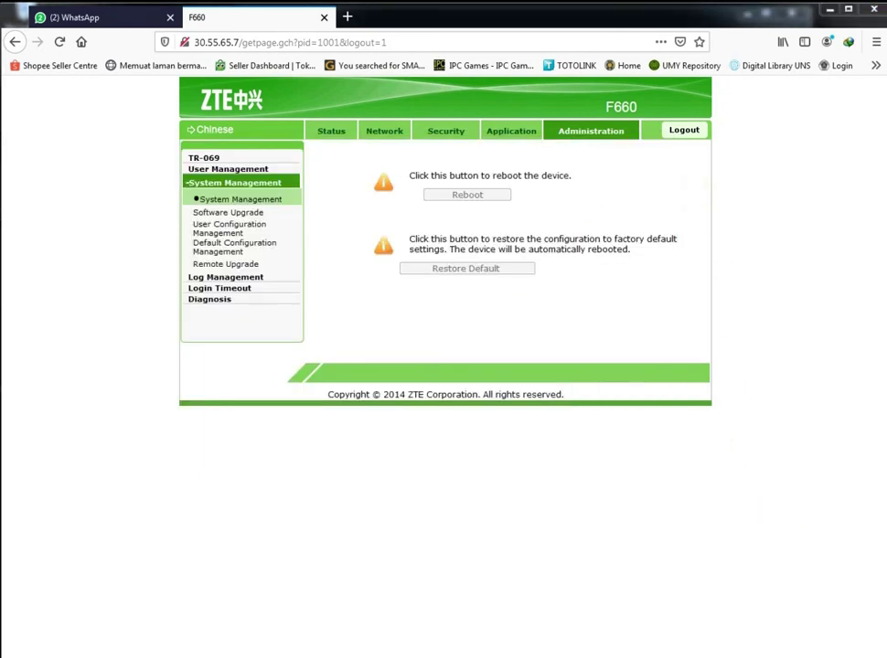
pyautogui.hotkey('alt', 'Tab')
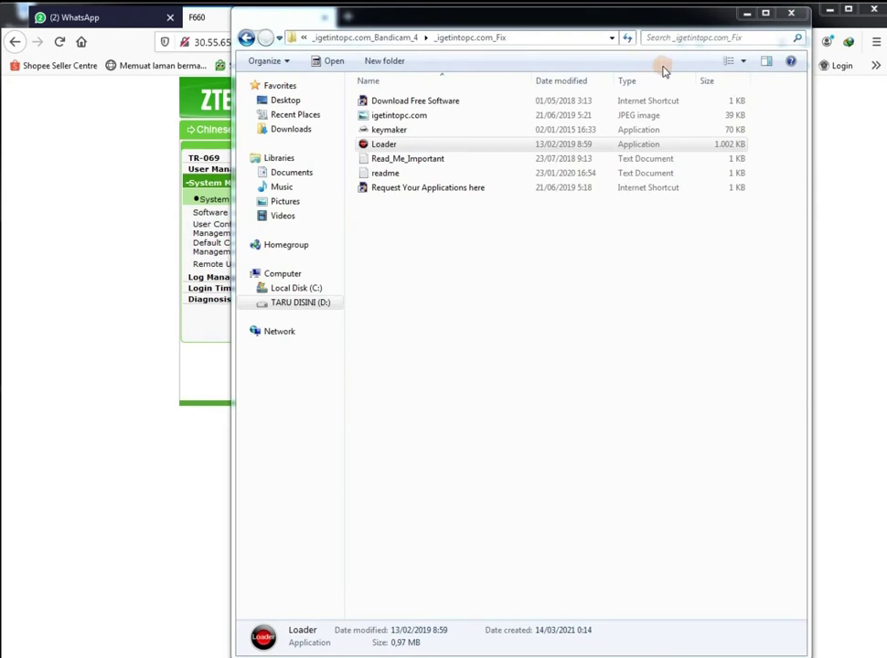
pyautogui.click(789, 14)
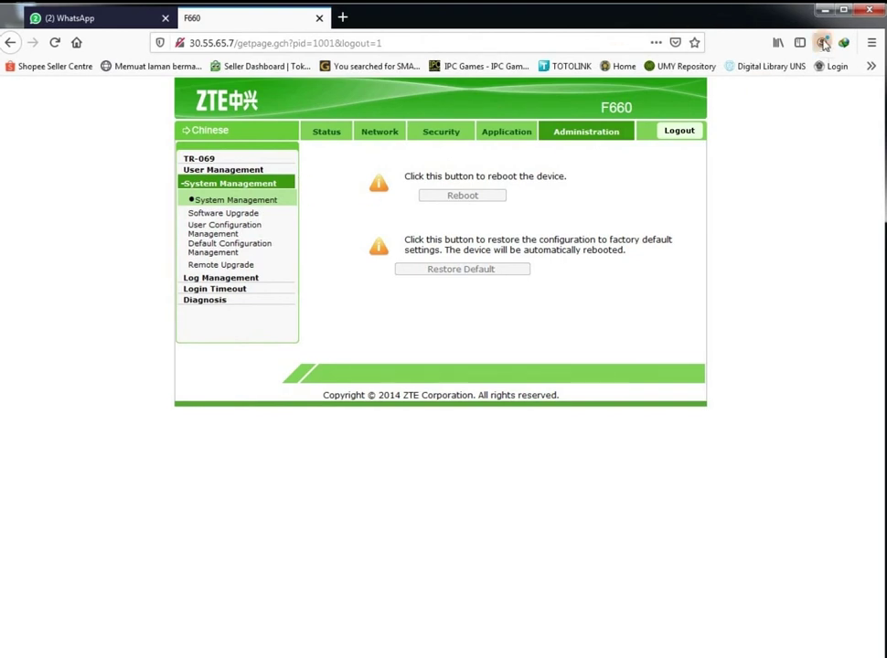
# Log out of the router admin session, close the F660 tab, and return to Notepad
pyautogui.click(682, 131)
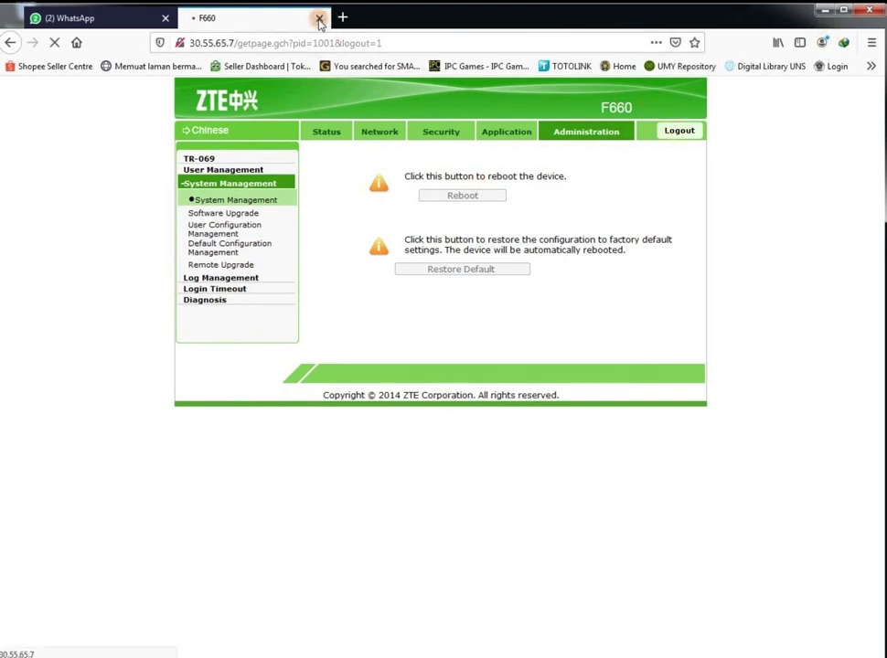
pyautogui.click(319, 17)
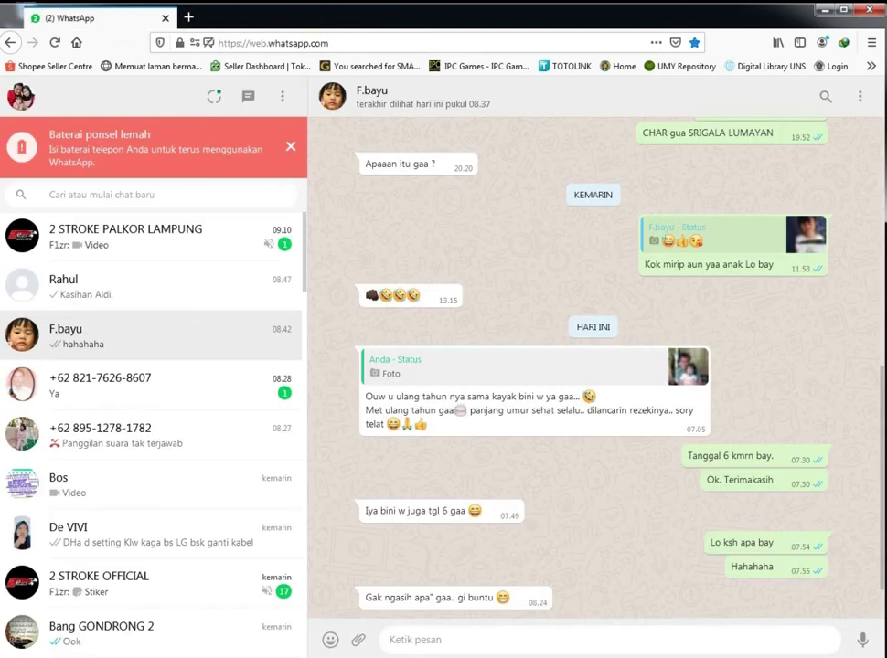
pyautogui.hotkey('alt', 'Tab')
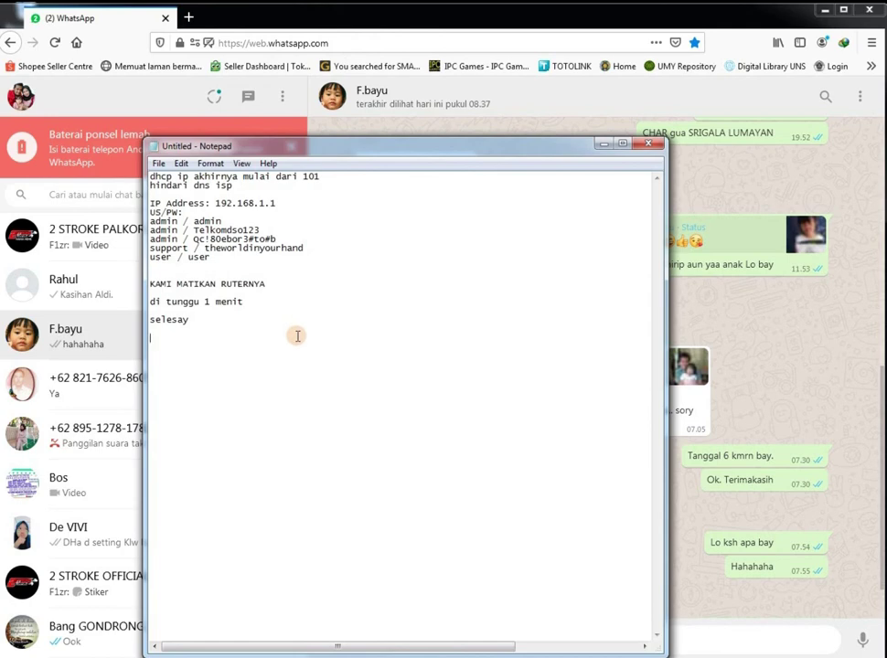
# Note 'KITA TEST COLOK KABEL LAN KE MIKROTIK PC SAYA', minimize Notepad, and open a new Firefox tab
pyautogui.write('KITA TEST ')
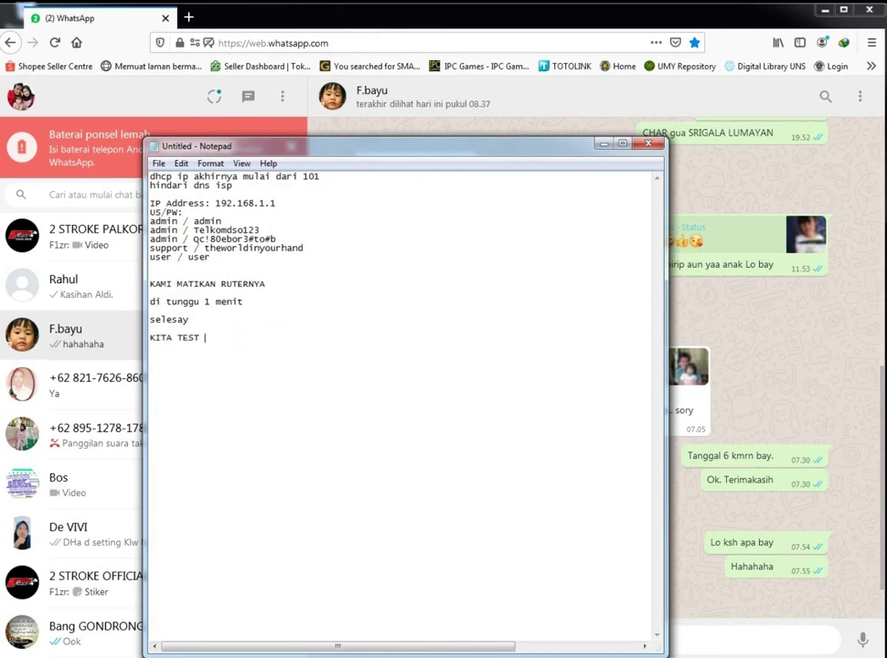
pyautogui.write('COLOK KABEL LAN KE MIKROTIK PC SAYA')
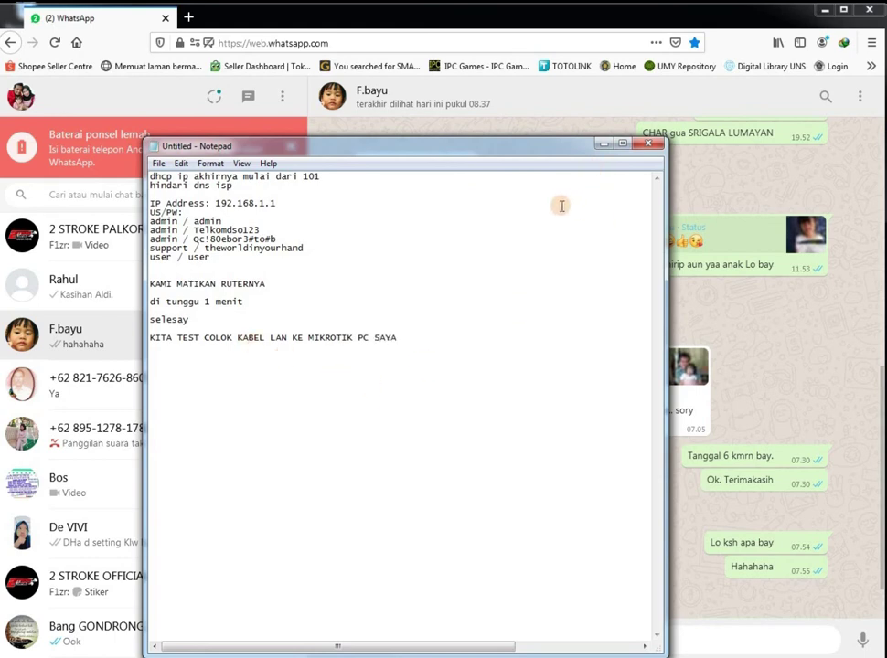
pyautogui.click(601, 146)
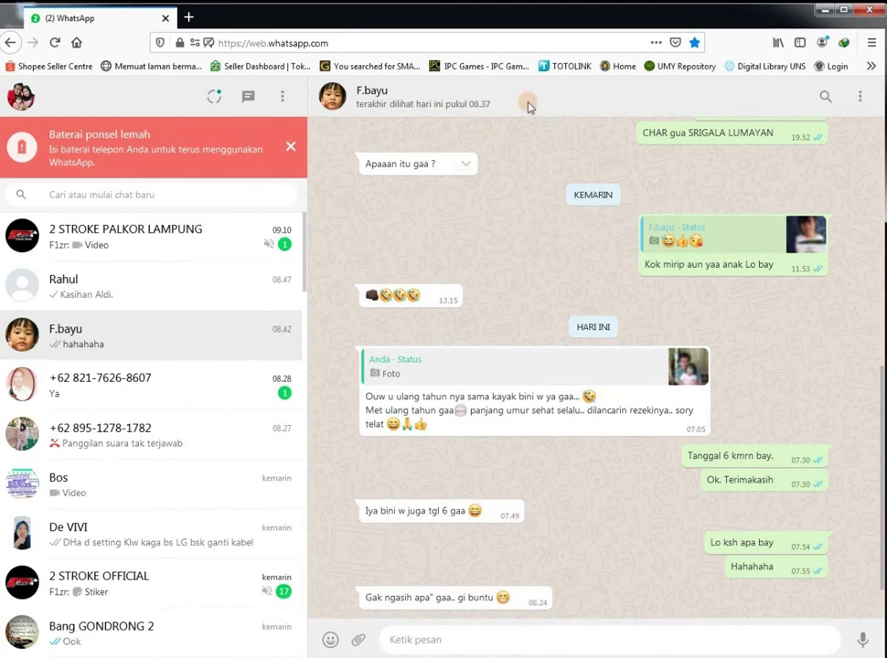
pyautogui.click(188, 17)
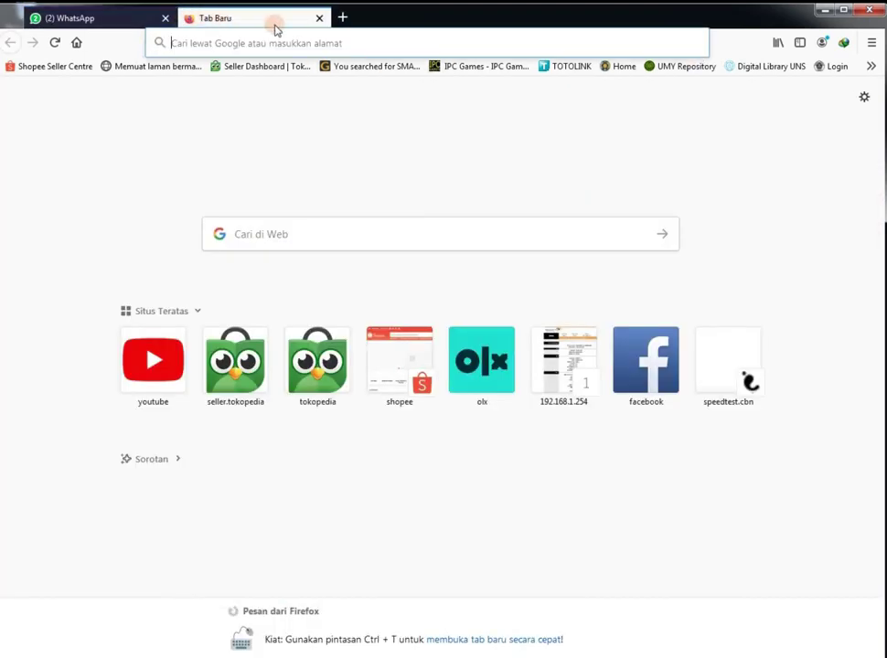